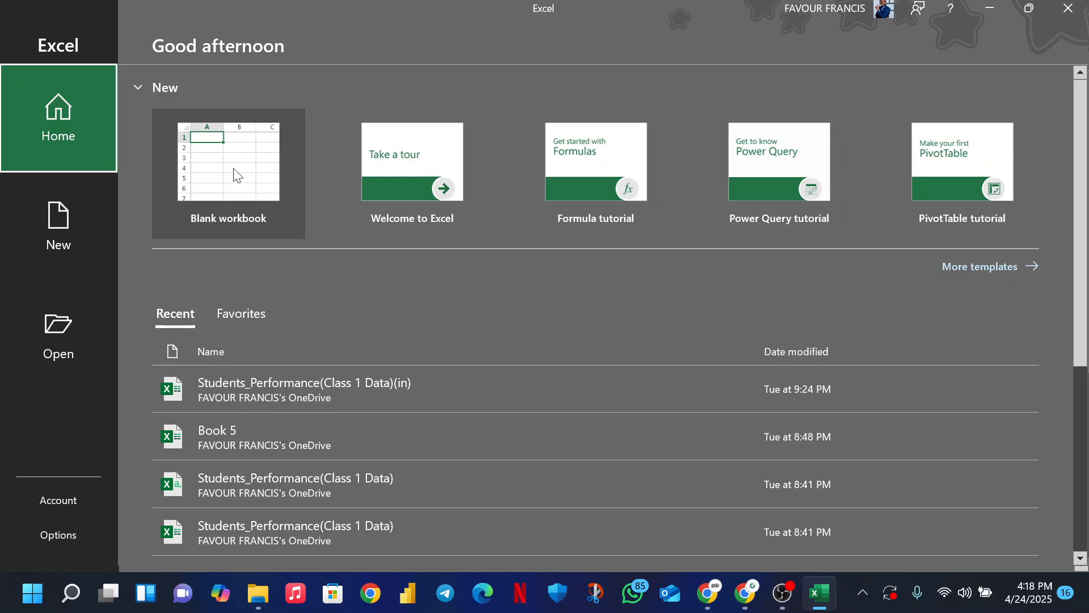
Create a new blank workbook.
click(236, 176)
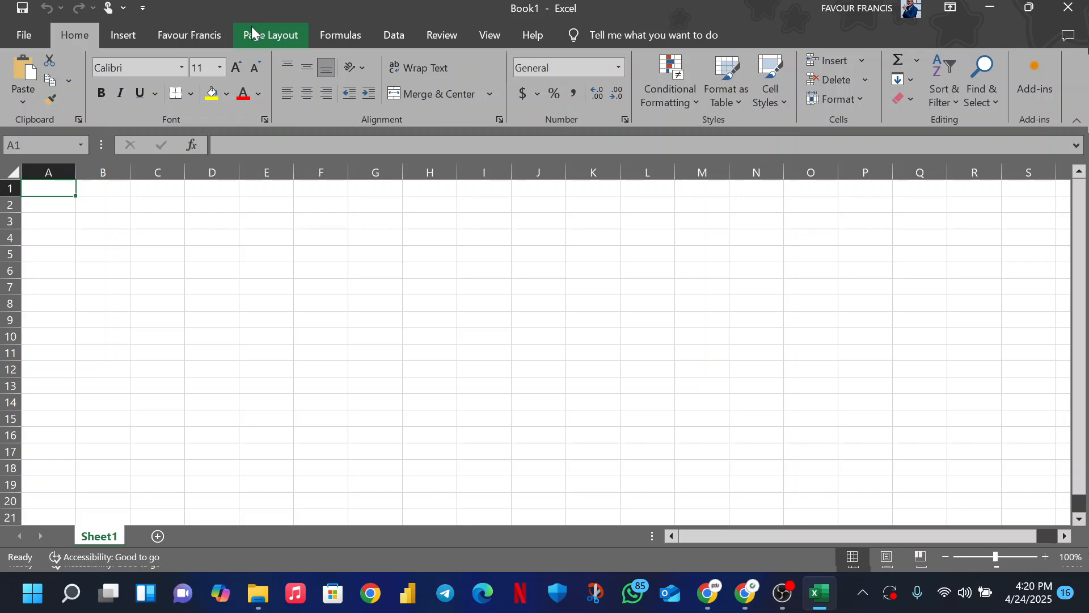
Examine the commands offered for inserting, page layout, formulas, data, reviewing and viewing, and return to the Home commands.
click(127, 34)
click(183, 34)
click(291, 34)
click(336, 35)
click(403, 33)
click(447, 36)
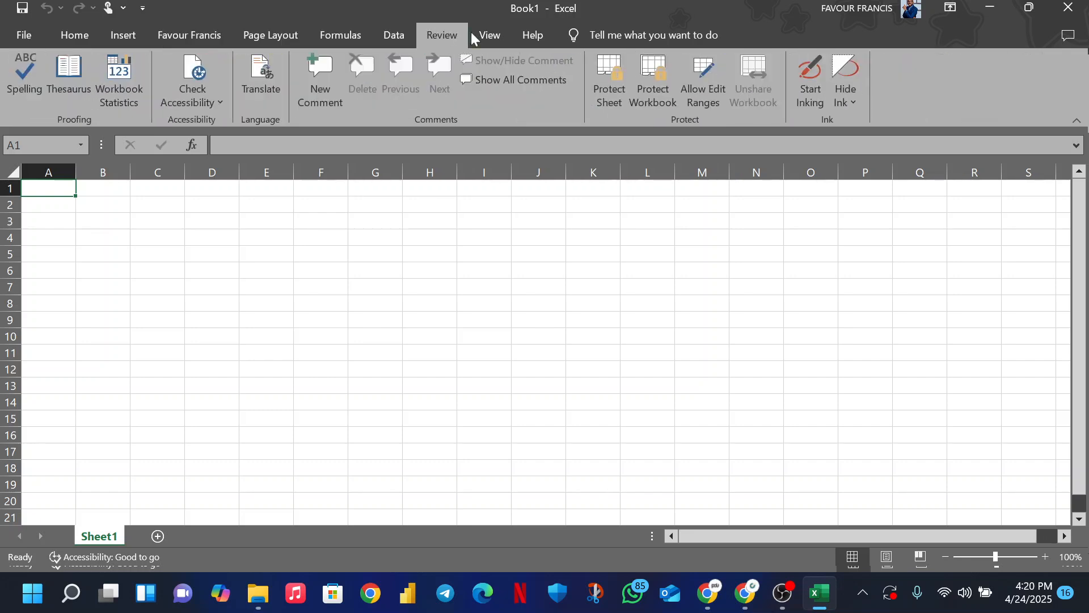
click(482, 33)
click(519, 30)
click(488, 34)
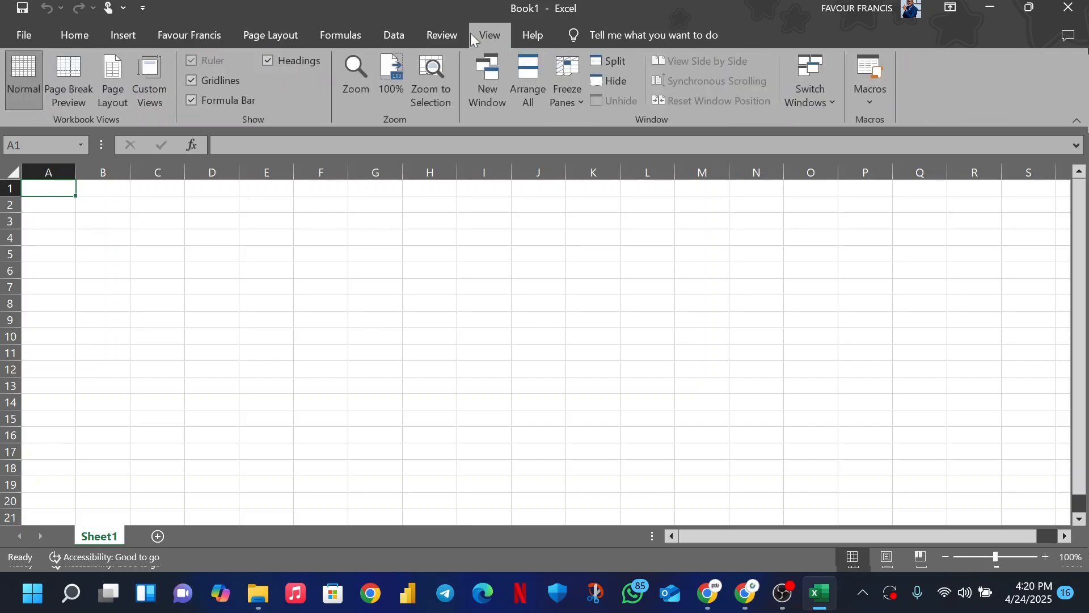
click(431, 34)
click(387, 41)
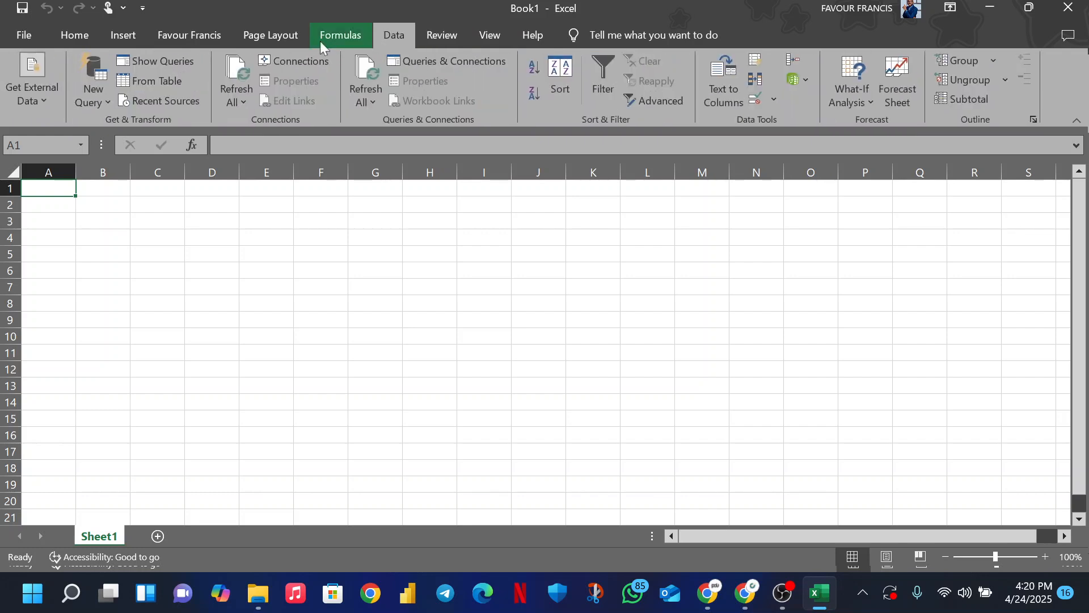
click(320, 41)
click(243, 36)
click(198, 31)
click(122, 43)
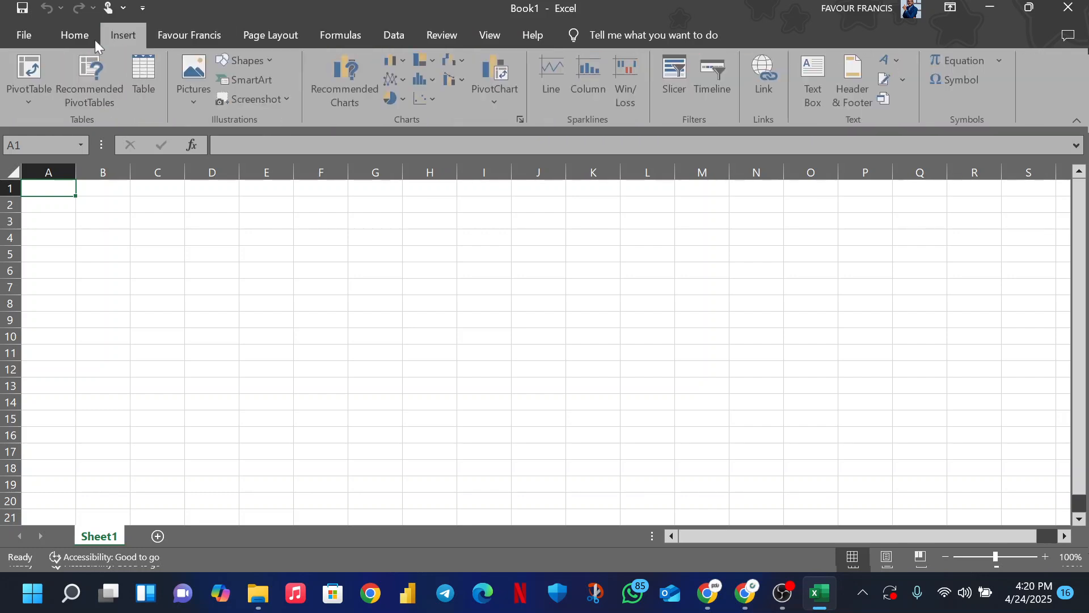
click(88, 38)
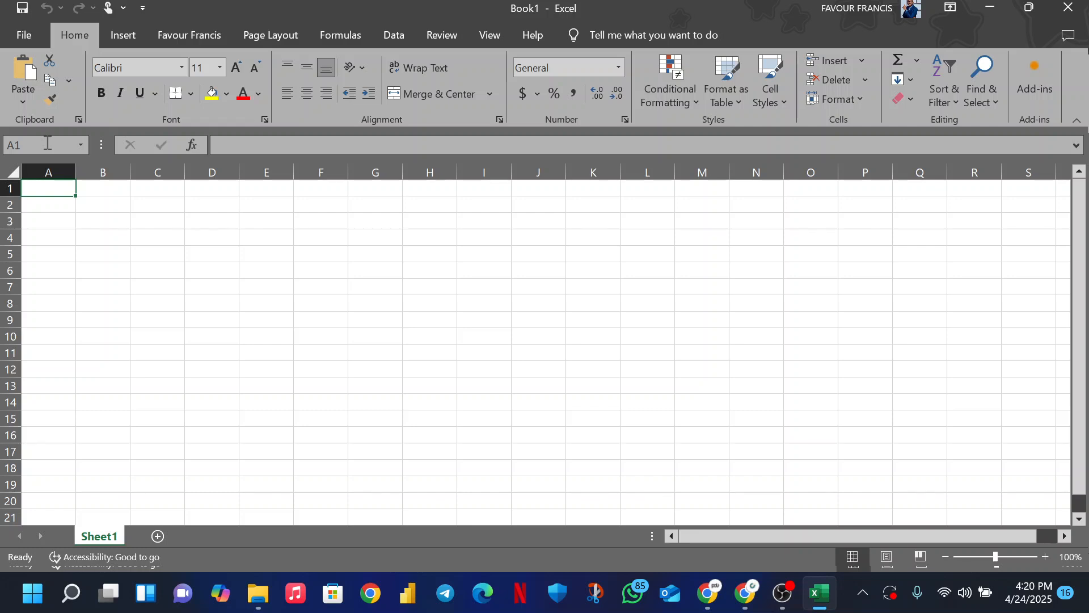
click(148, 238)
click(222, 256)
click(369, 255)
click(453, 228)
click(514, 243)
click(412, 285)
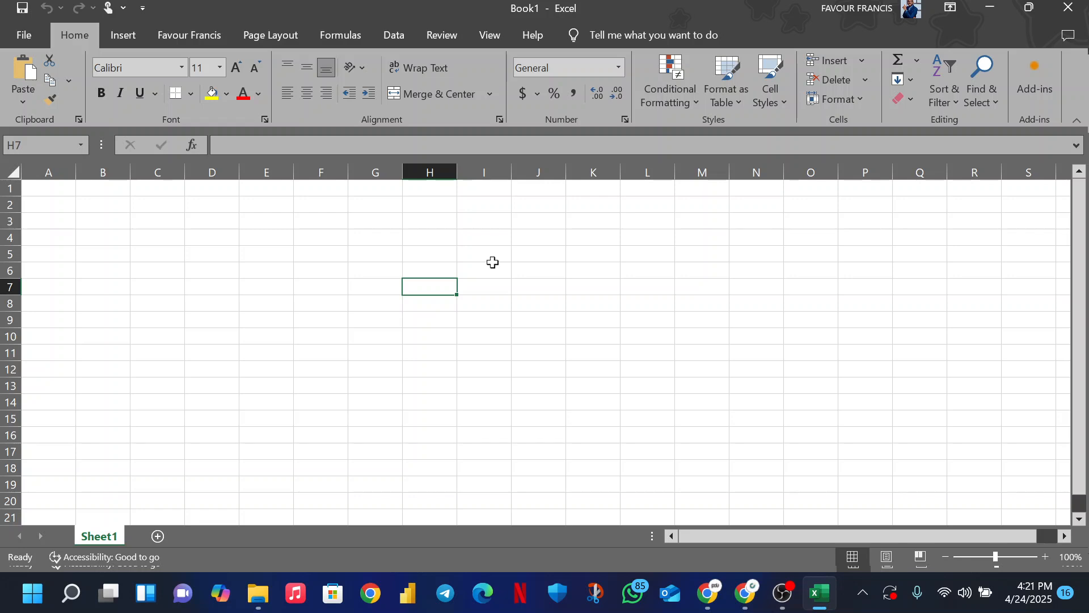
click(269, 265)
click(276, 316)
click(604, 274)
click(605, 285)
click(638, 337)
click(495, 354)
click(367, 336)
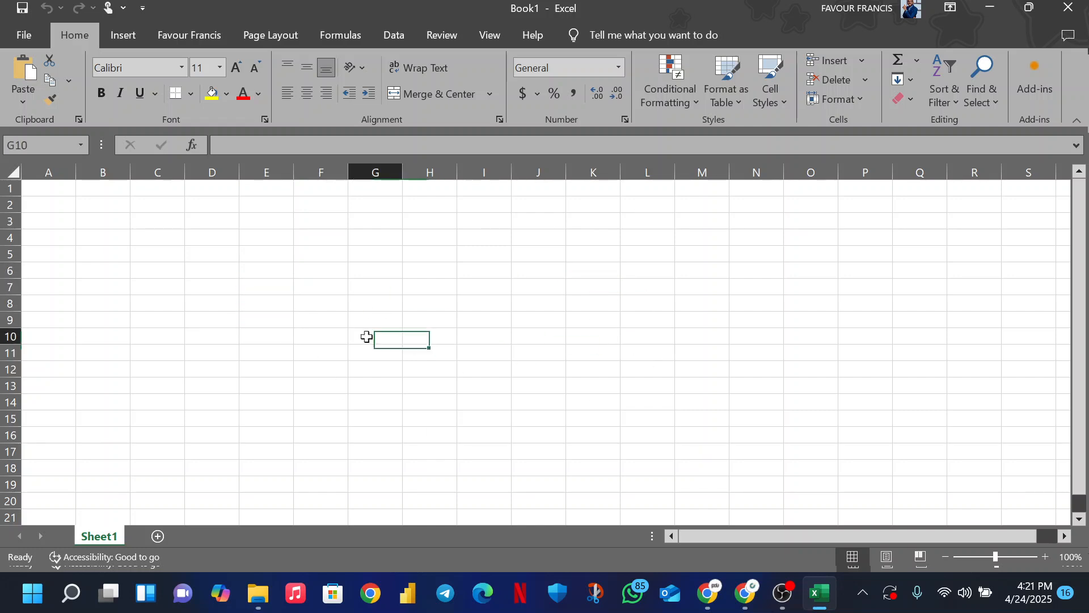
click(316, 273)
click(533, 256)
click(539, 304)
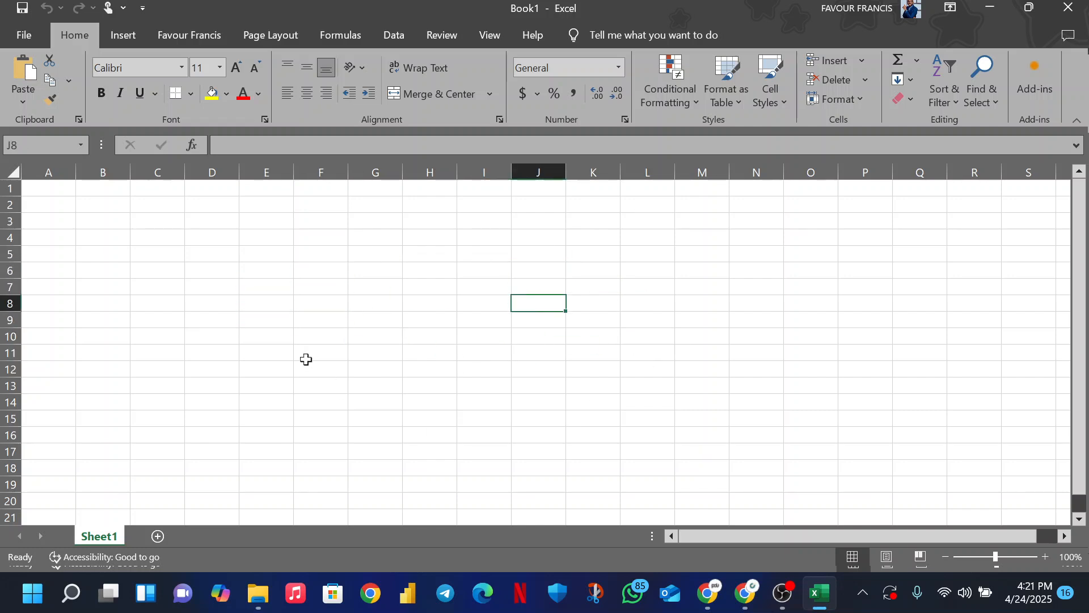
click(291, 353)
drag(248, 313, 269, 298)
click(427, 267)
click(591, 253)
click(755, 237)
click(678, 333)
click(337, 332)
click(241, 286)
click(229, 272)
click(229, 324)
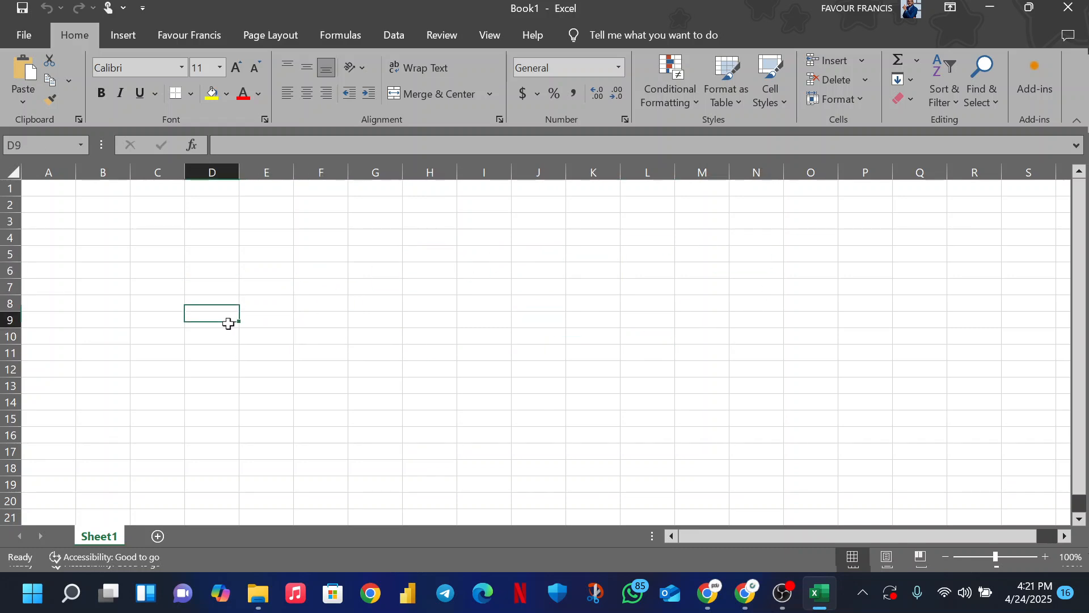
click(540, 318)
click(467, 338)
click(151, 350)
drag(180, 401, 227, 401)
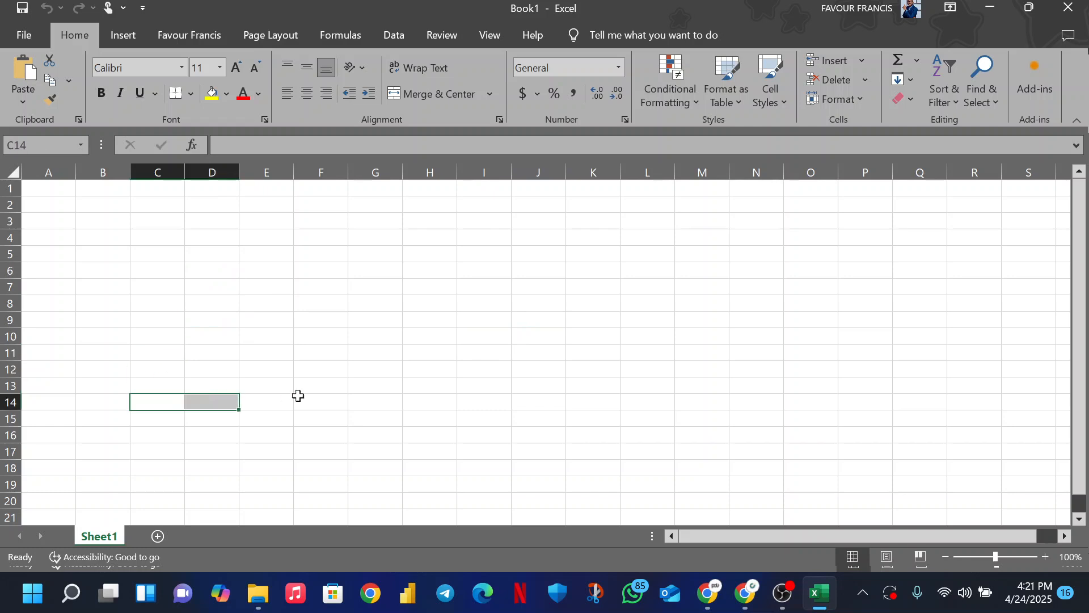
click(384, 370)
click(588, 302)
click(263, 350)
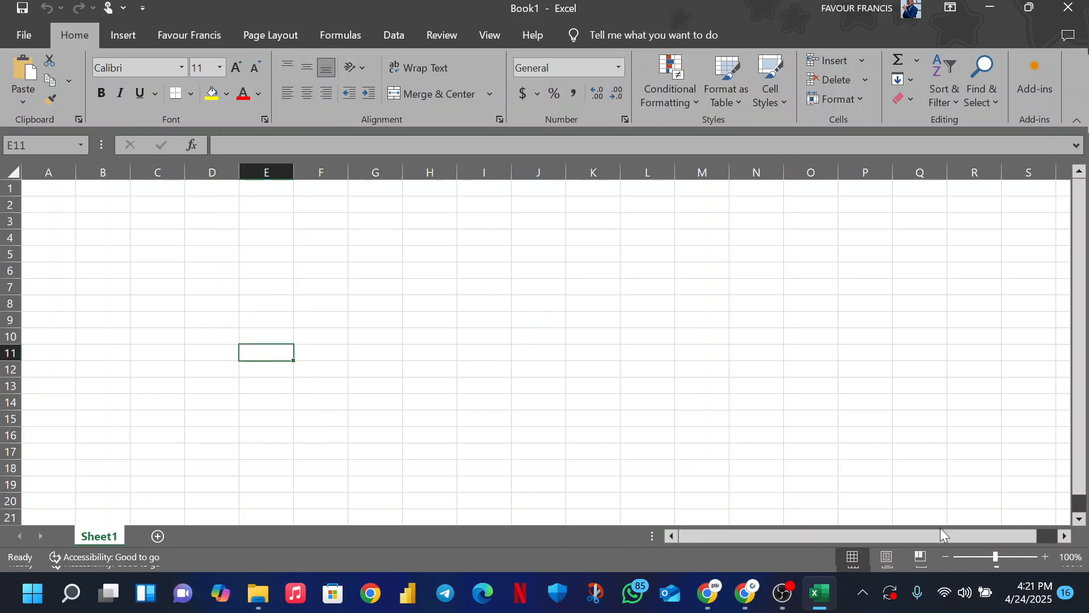
drag(712, 536, 735, 563)
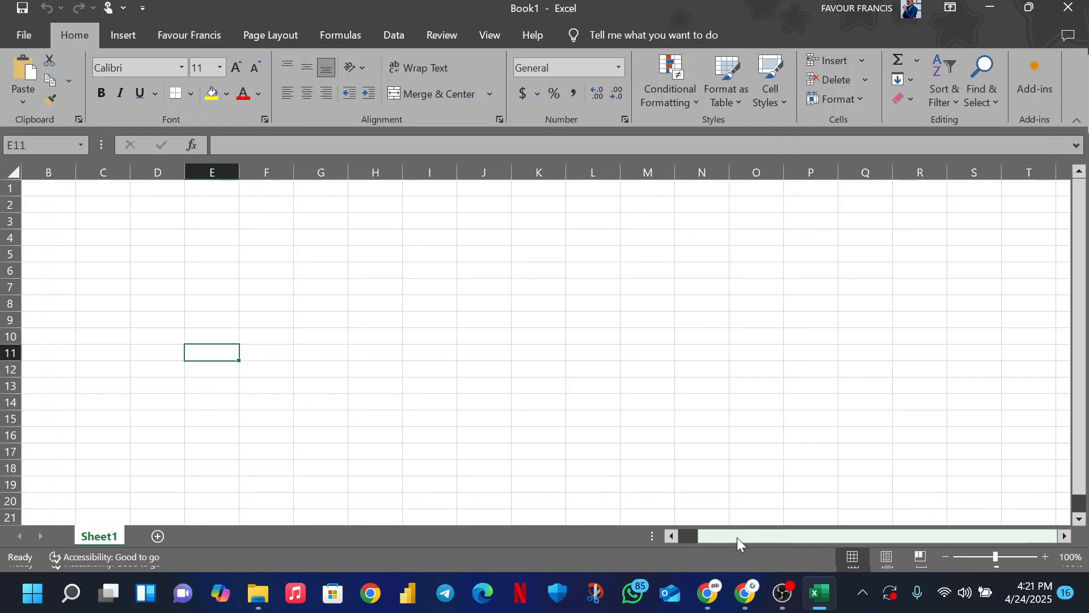
drag(846, 533, 993, 559)
drag(1087, 283, 1087, 342)
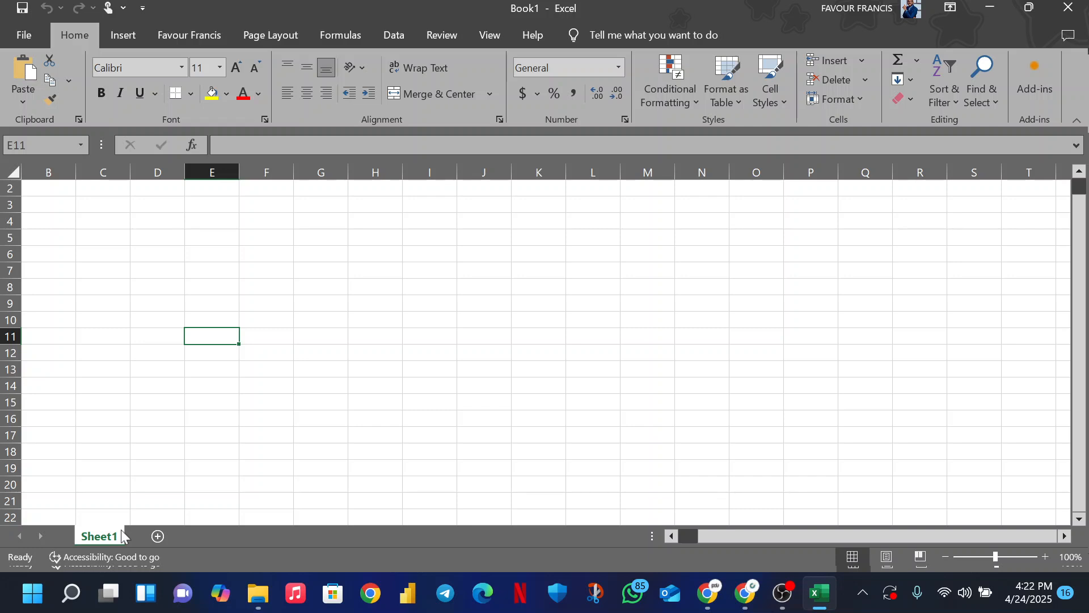
Add four new worksheets, Sheet2 to Sheet5, after Sheet1.
click(158, 536)
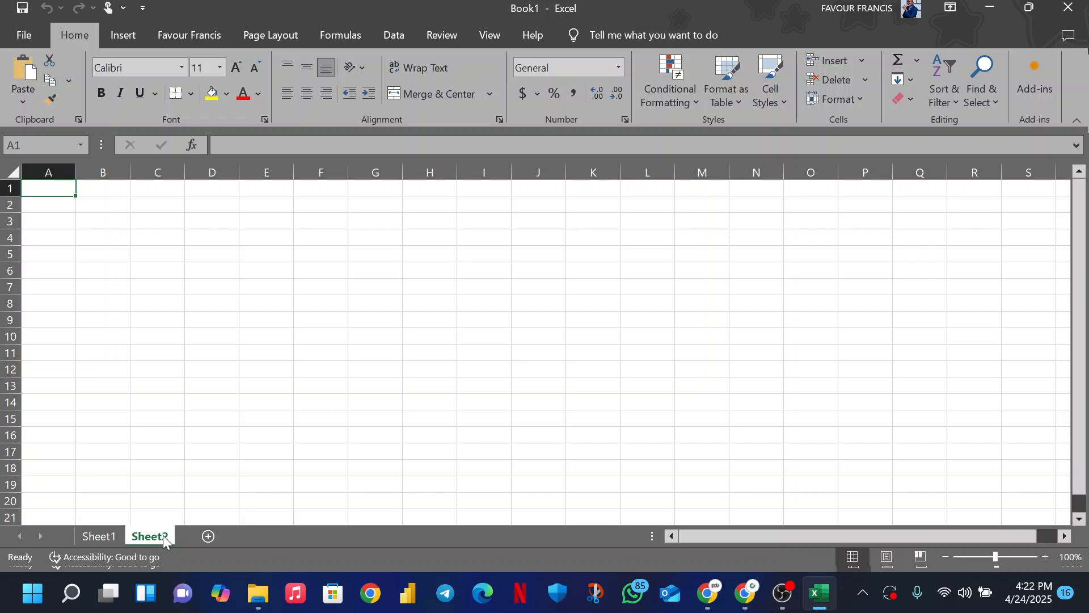
click(207, 536)
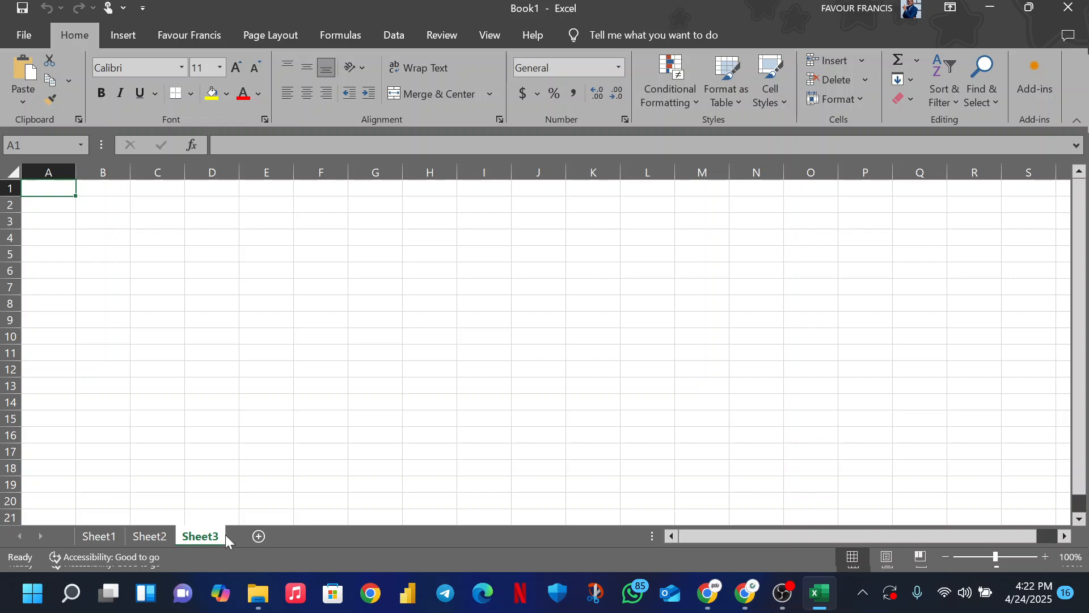
click(259, 536)
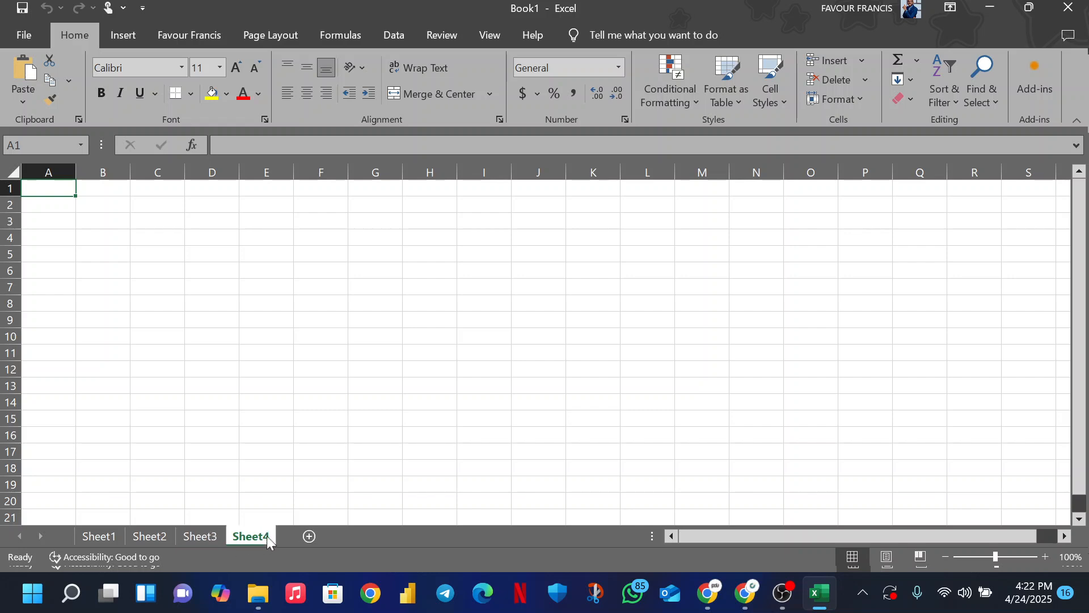
click(313, 536)
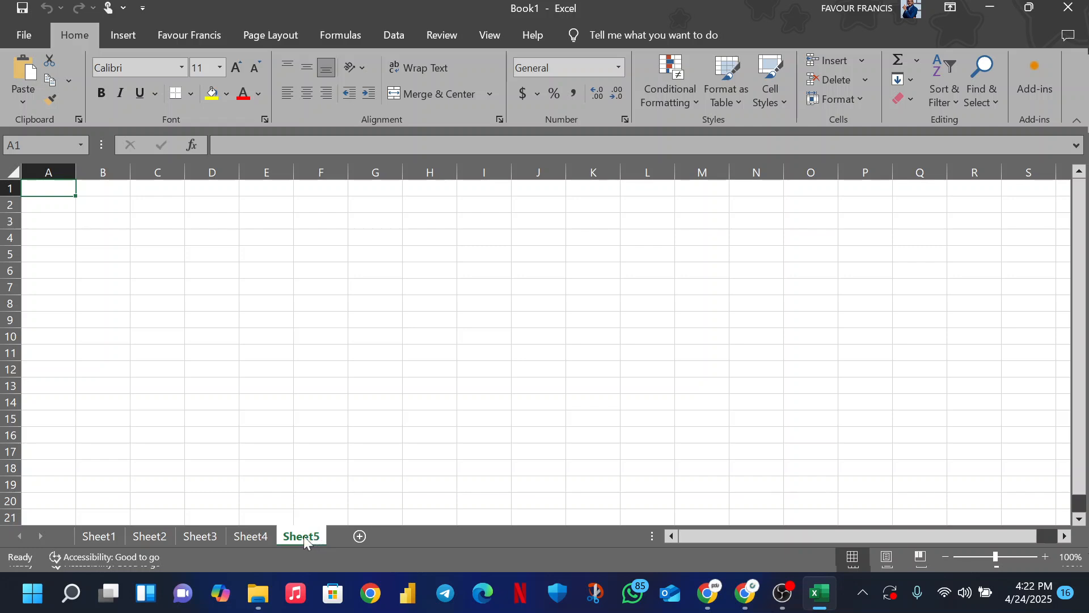
Delete the four added worksheets, Sheet5 back to Sheet2.
right_click(303, 535)
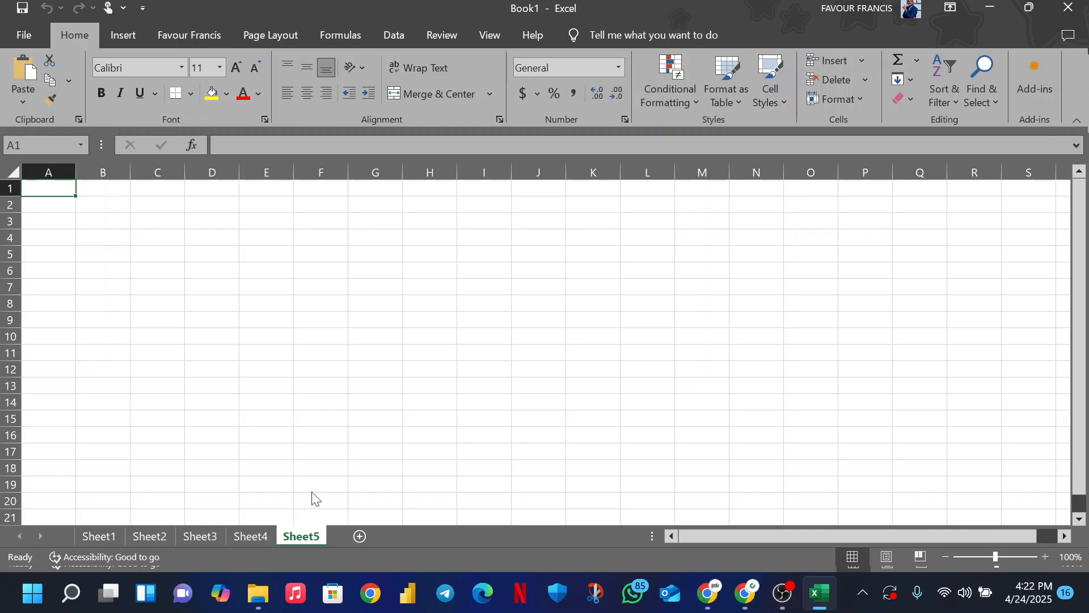
click(342, 351)
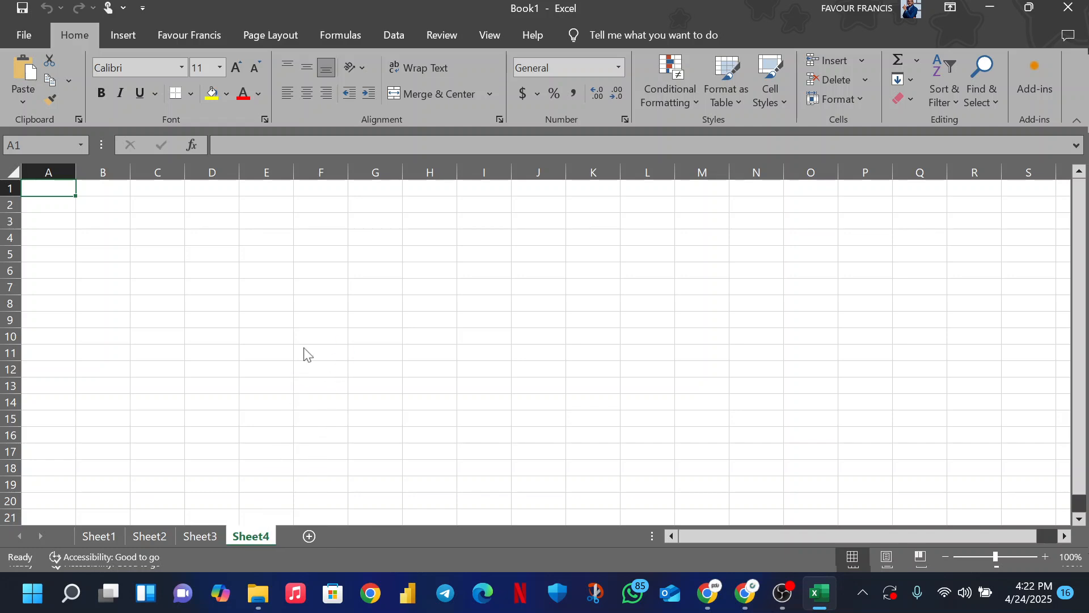
right_click(198, 537)
click(236, 350)
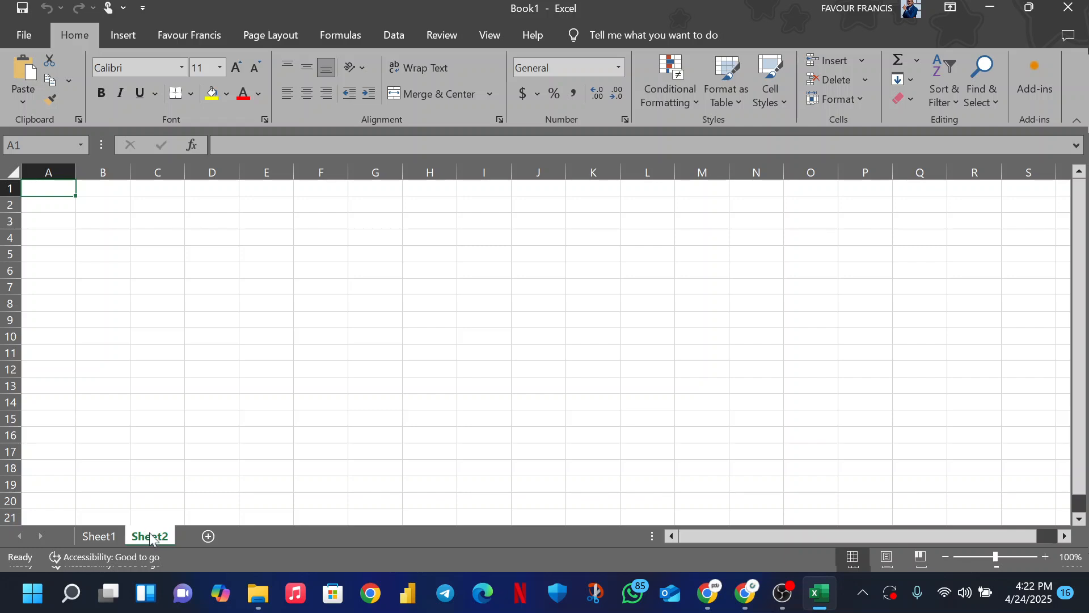
click(185, 353)
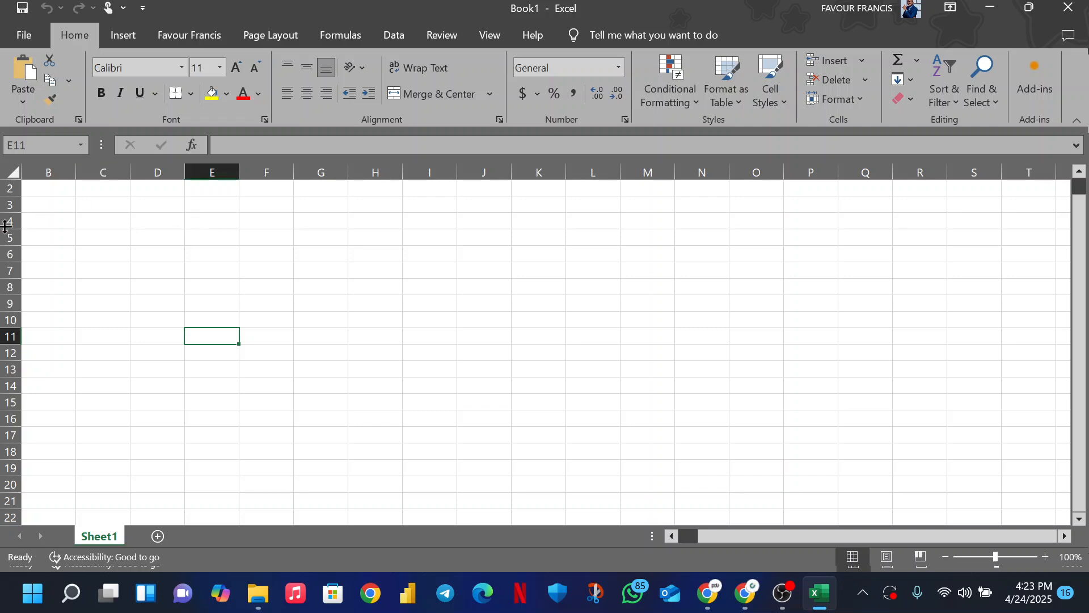
scroll(7, 188, up, 1)
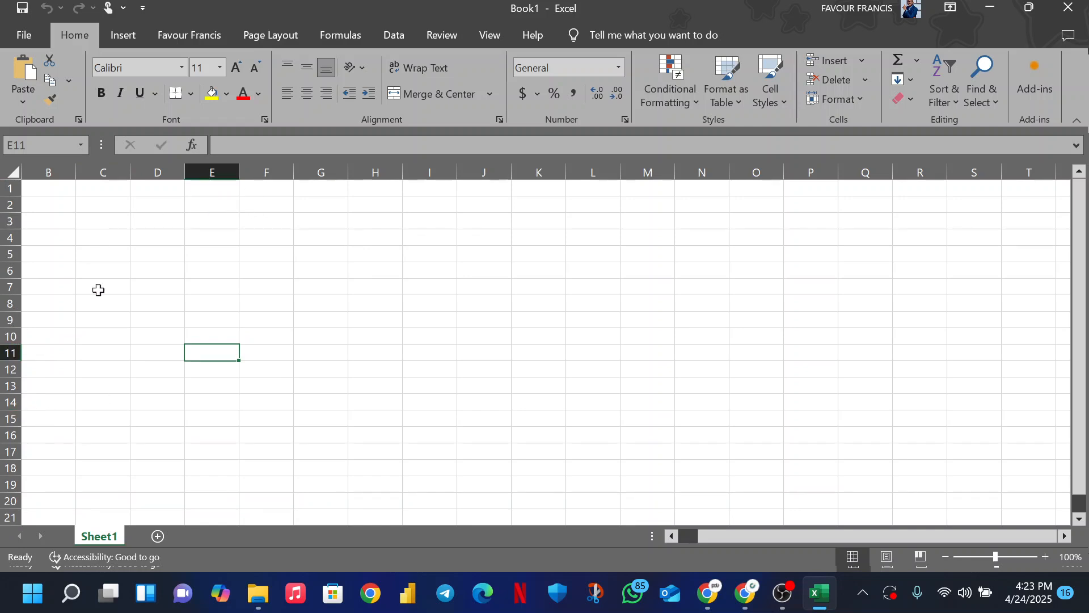
click(221, 224)
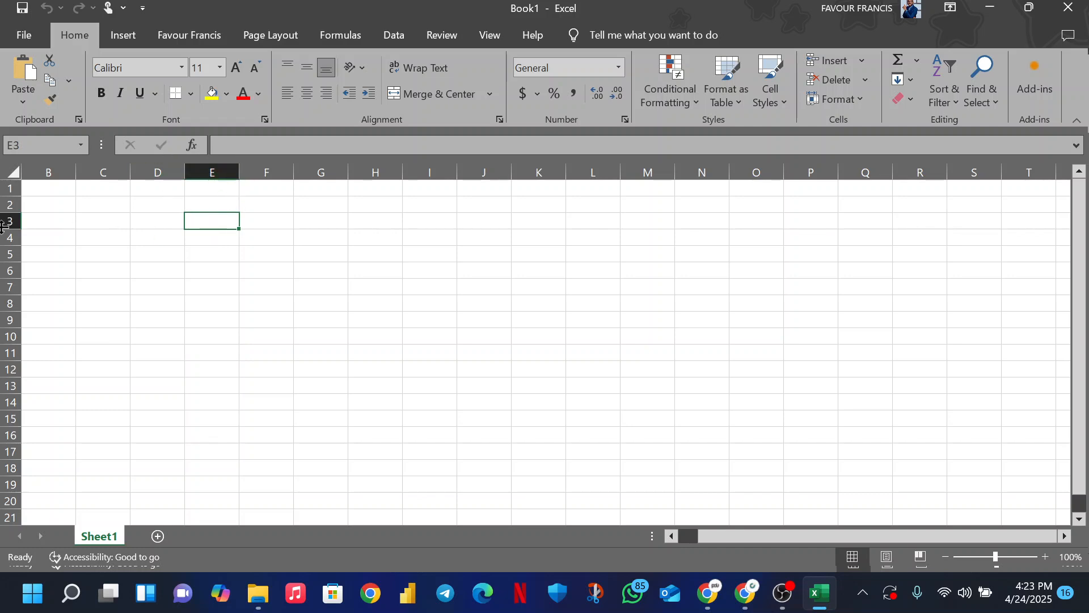
click(211, 265)
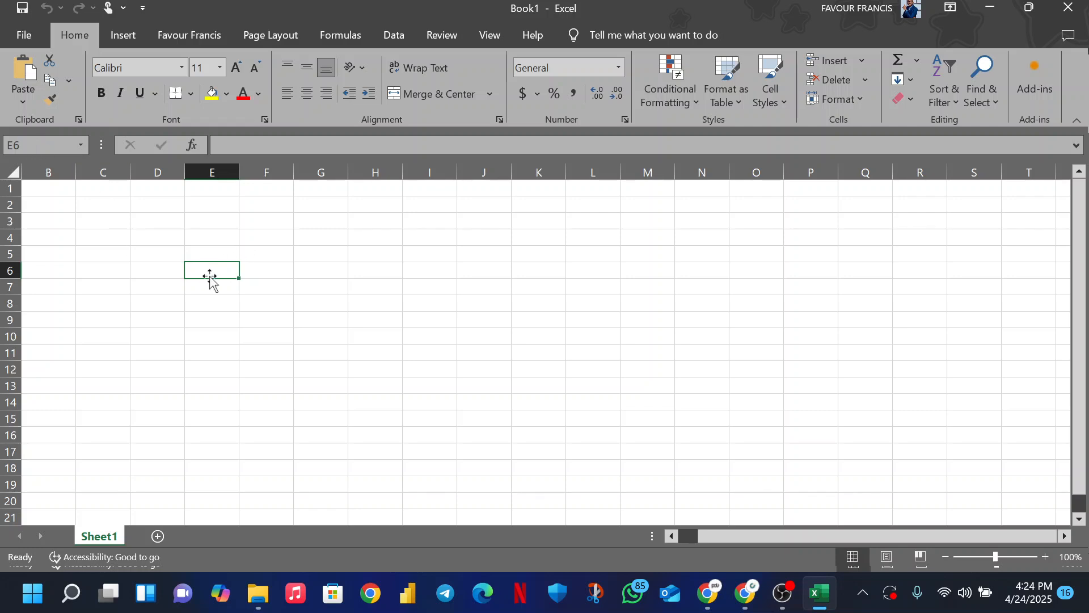
drag(241, 271, 293, 322)
click(187, 270)
click(433, 296)
click(227, 303)
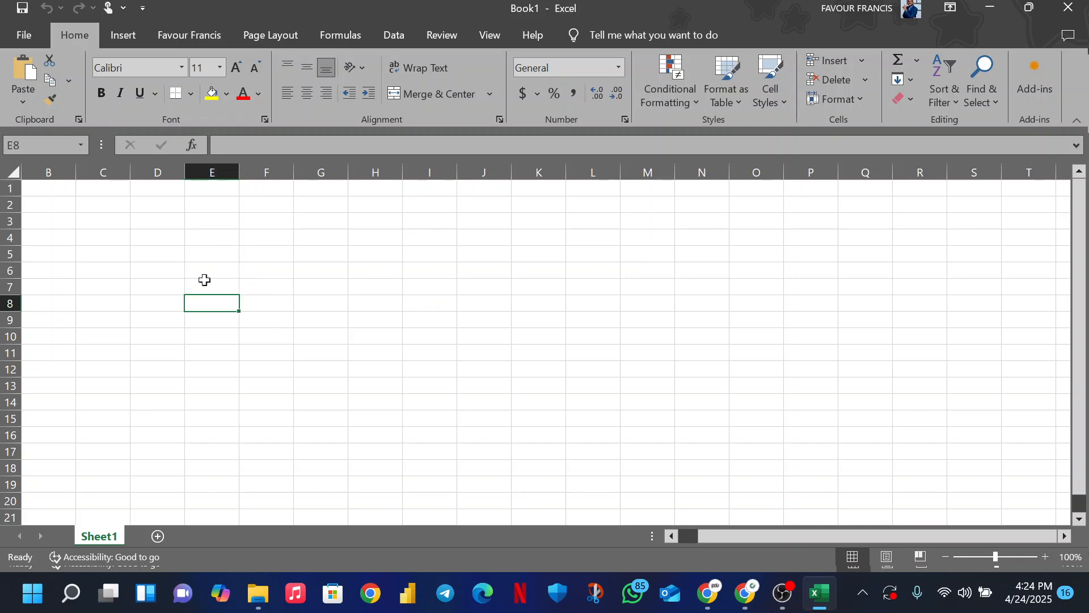
click(209, 252)
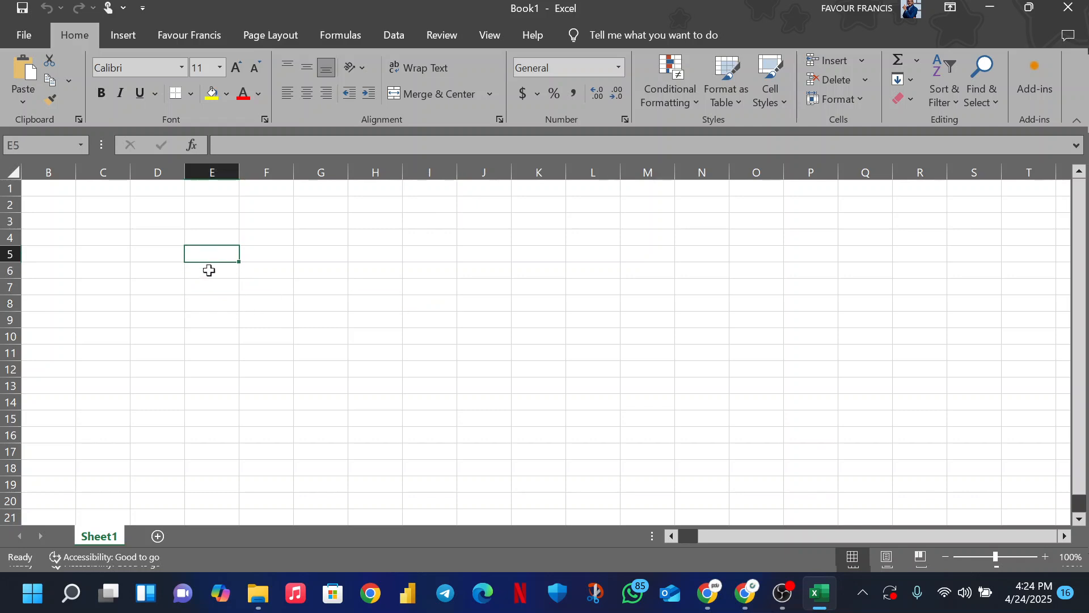
Enter the column headers Item in cell D3 and Price in cell E3 of Sheet1.
click(150, 219)
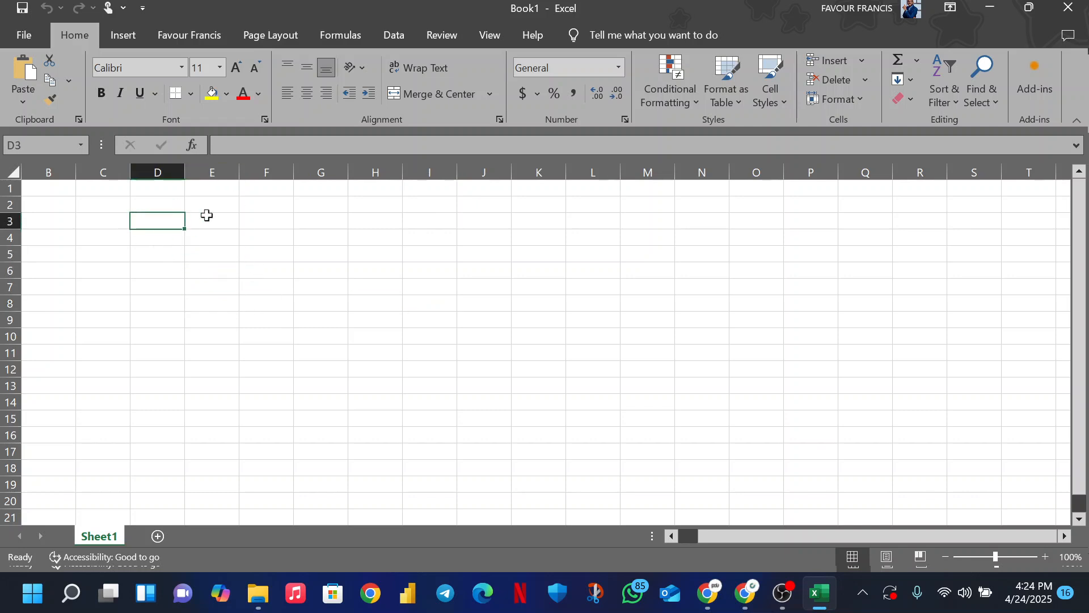
text(Da)
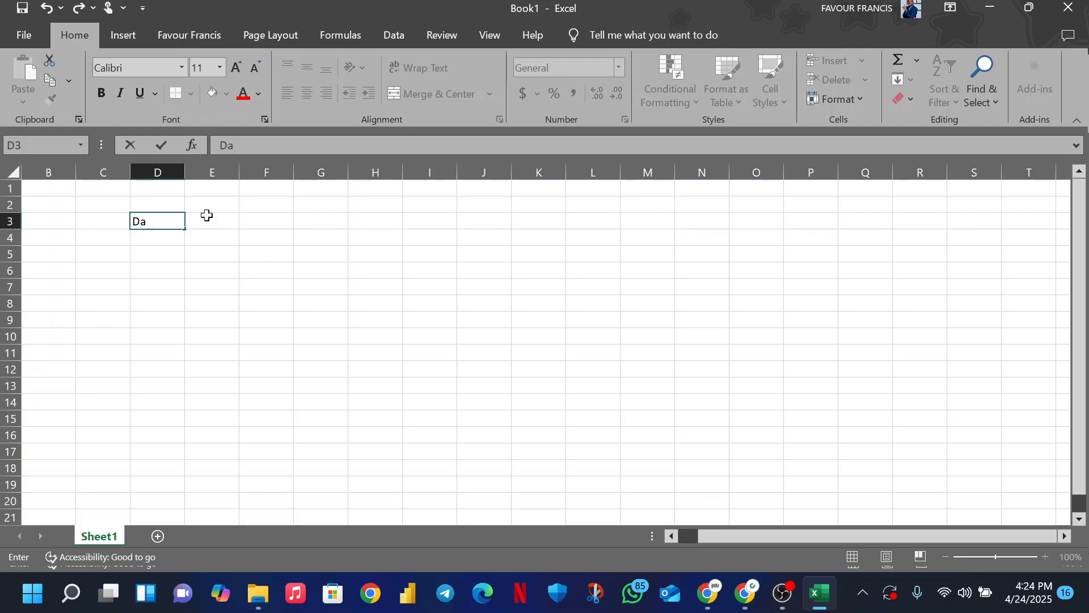
key(BackSpace)
text(Item)
click(228, 227)
text(Price)
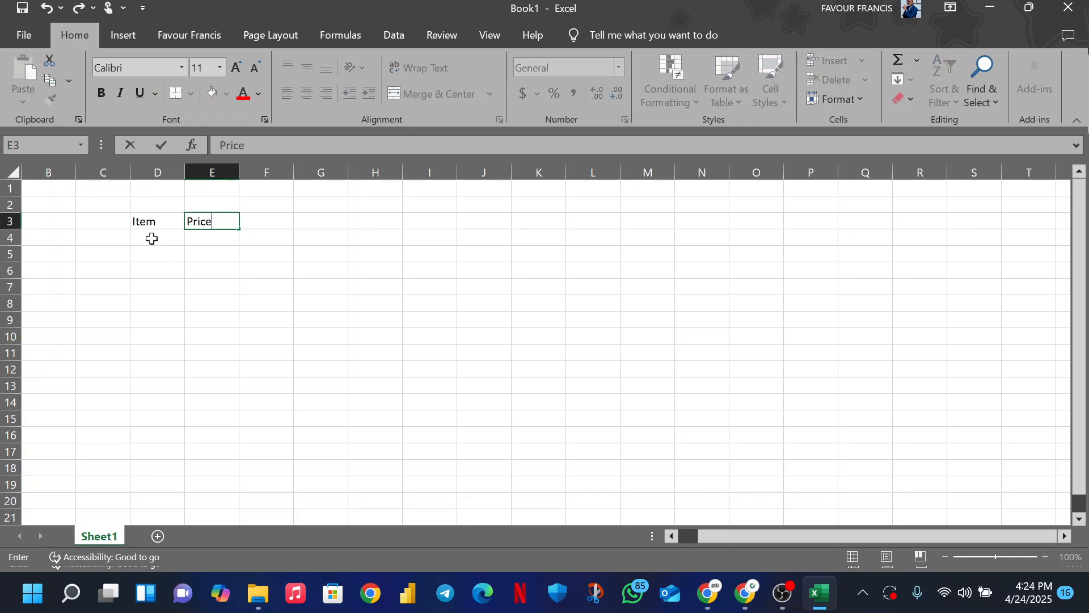
Enter the items Bag, shoes, Clothes and Phones in cells D4 to D7, below the Item header.
click(173, 237)
text(Bag)
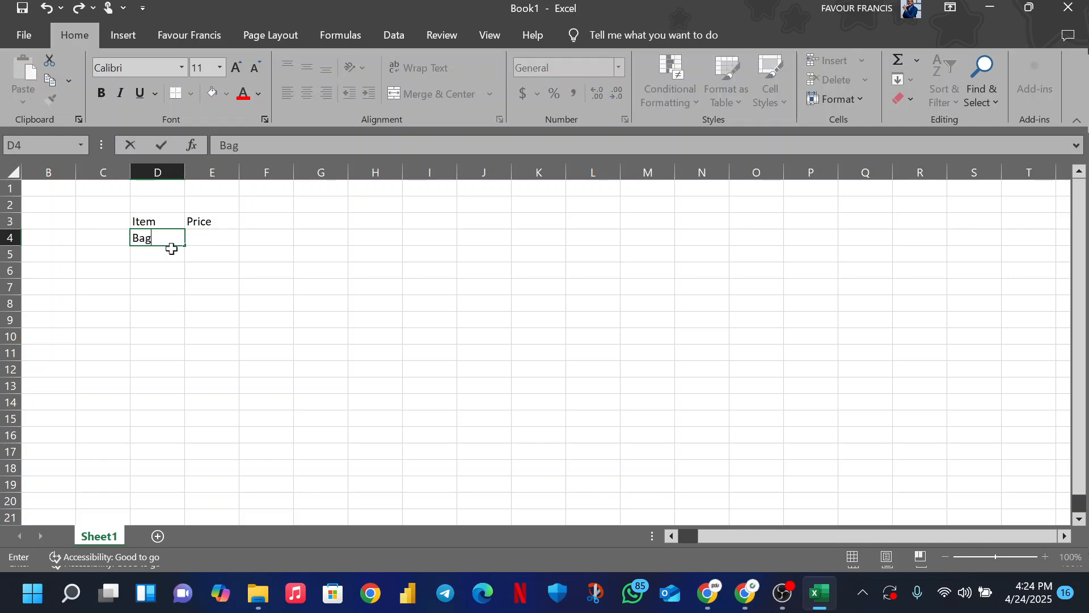
click(172, 253)
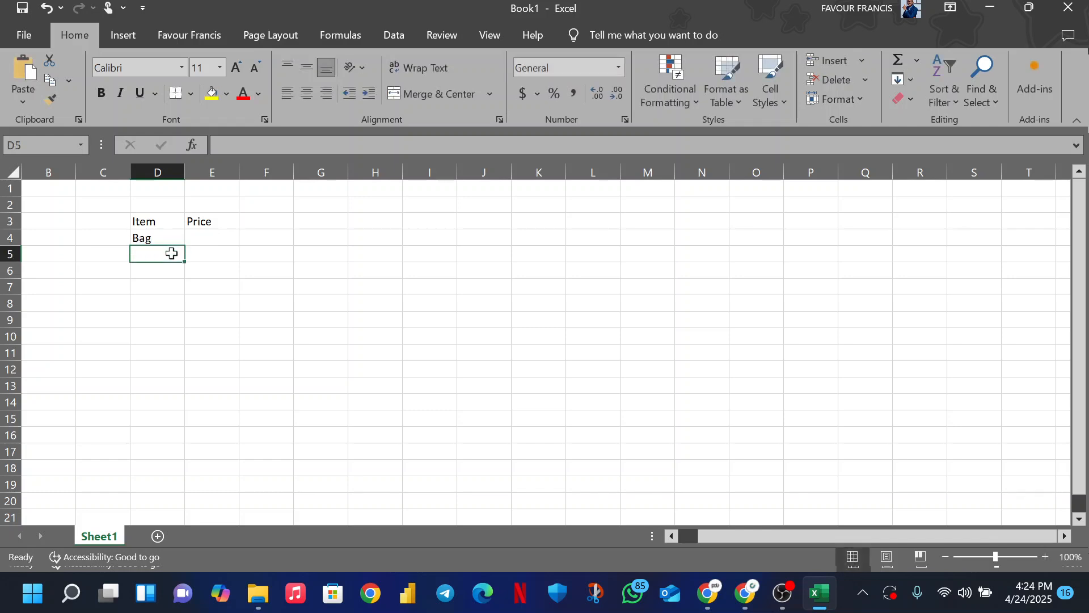
text(shoes)
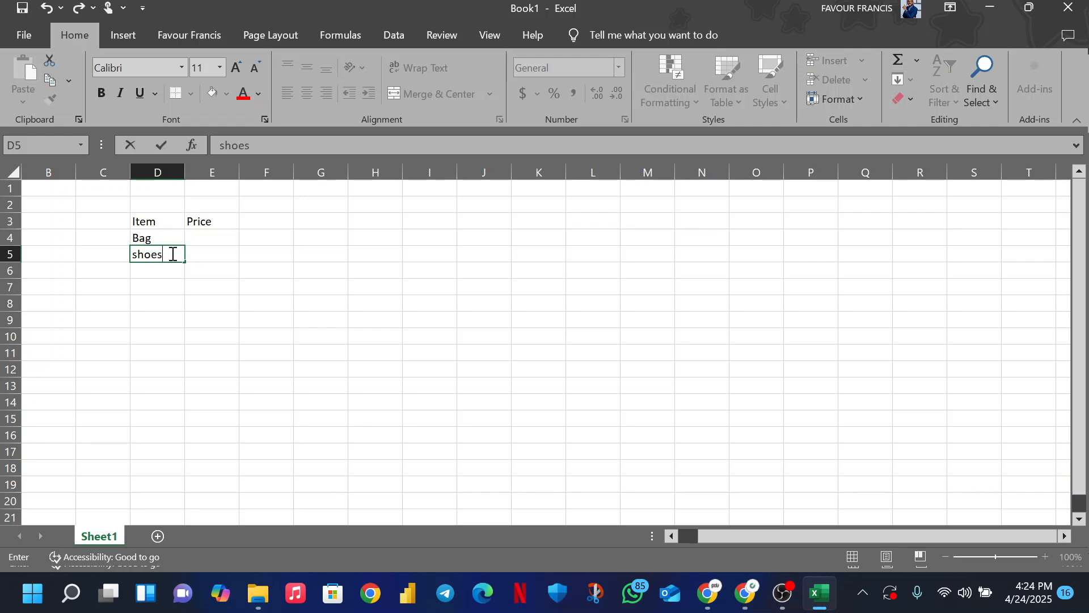
click(164, 268)
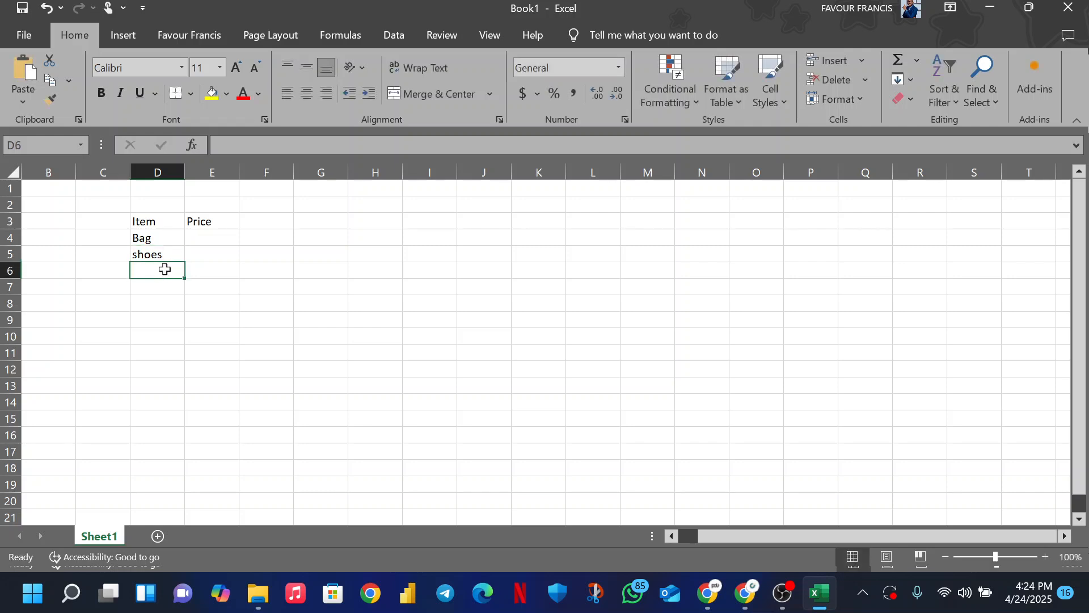
text(Cloth)
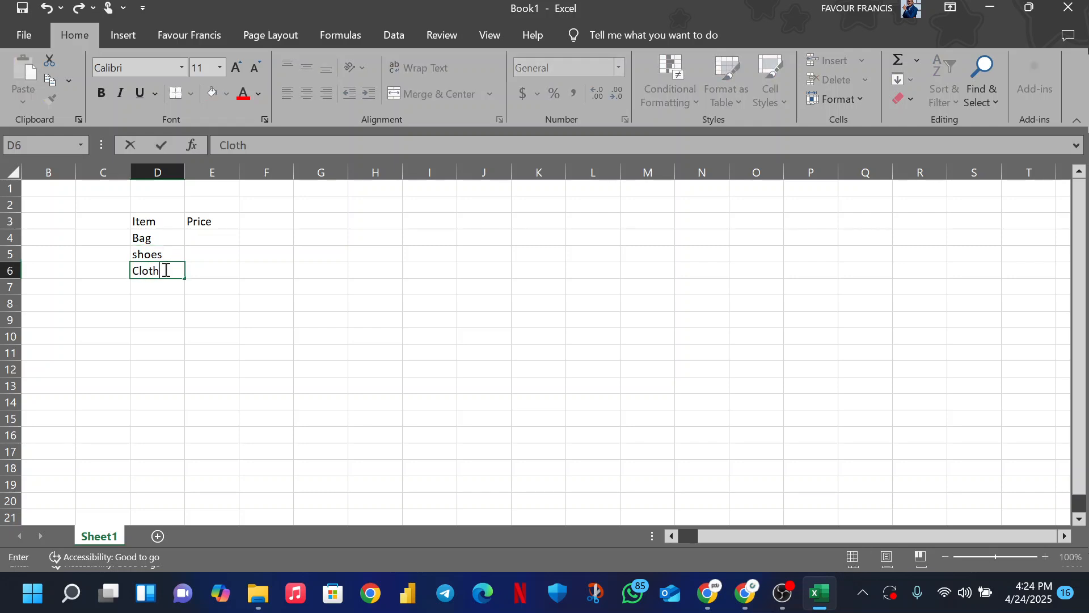
text(es)
click(172, 284)
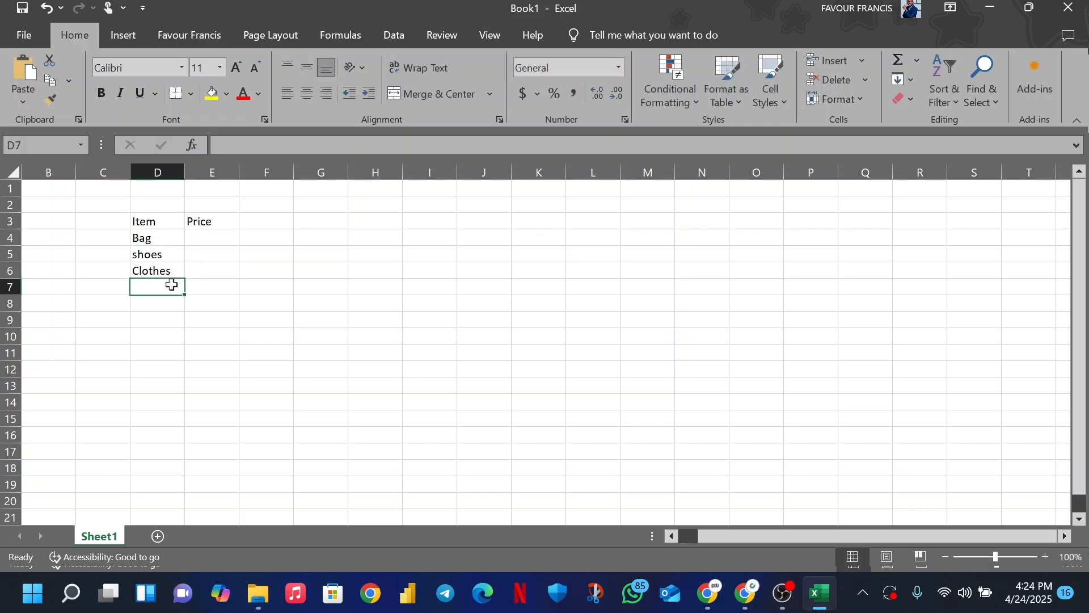
text(Phones)
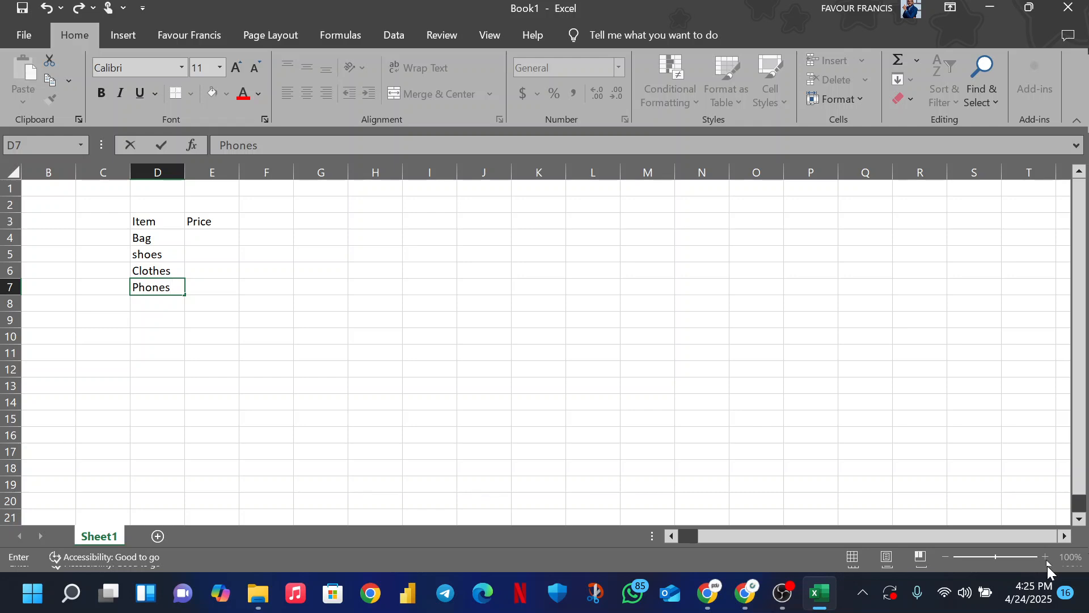
drag(139, 217, 222, 290)
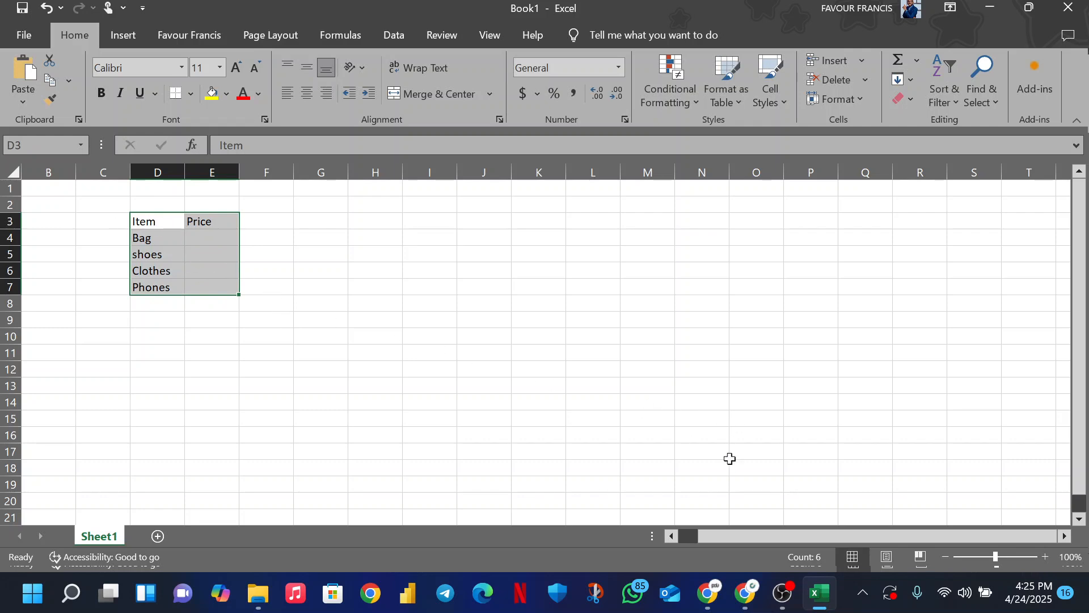
Replace the first item in cell D4 with Pen by overwriting the whole entry.
mouse_move(999, 556)
mouse_down()
mouse_move(1019, 566)
mouse_move(1003, 561)
mouse_up()
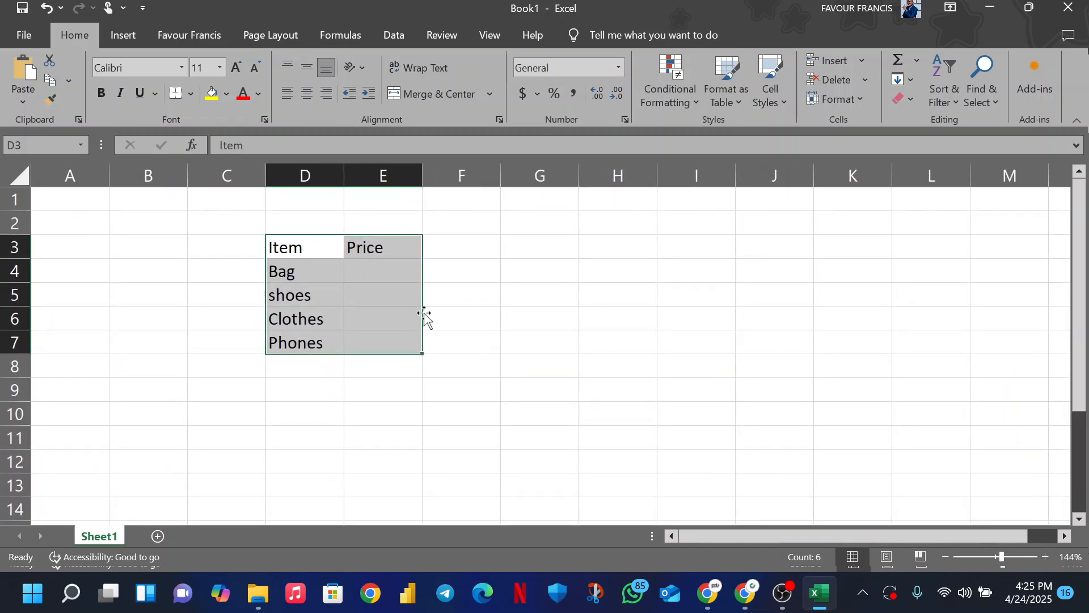
click(326, 290)
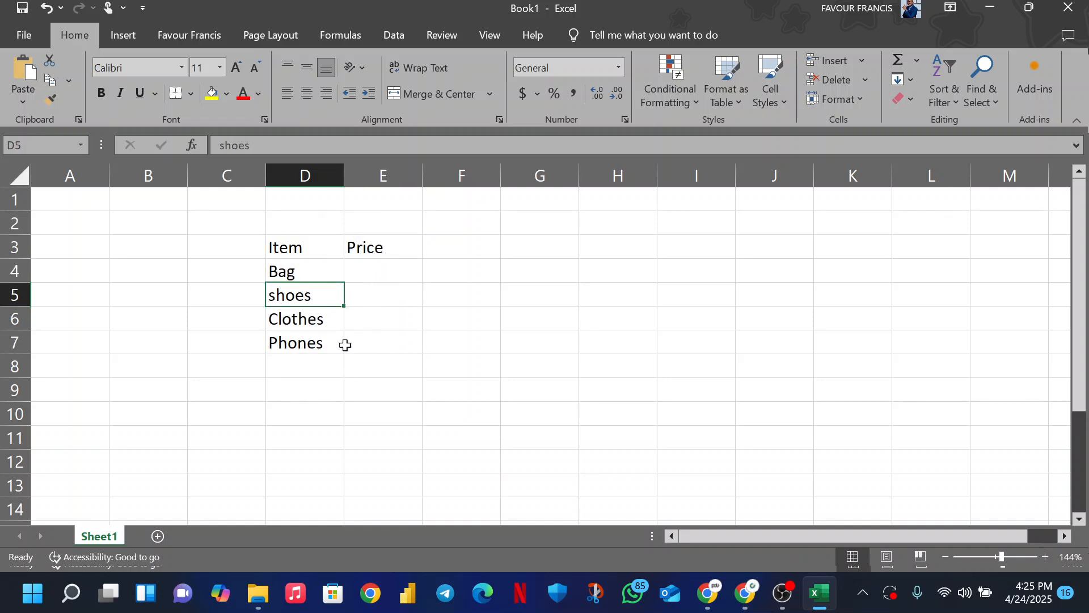
click(303, 272)
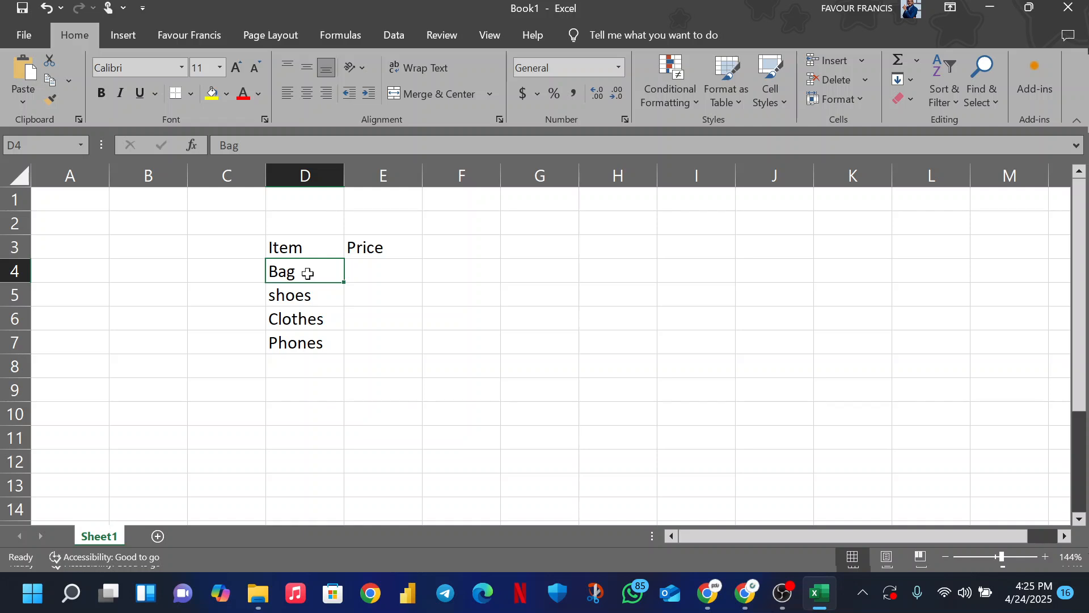
text(Pen)
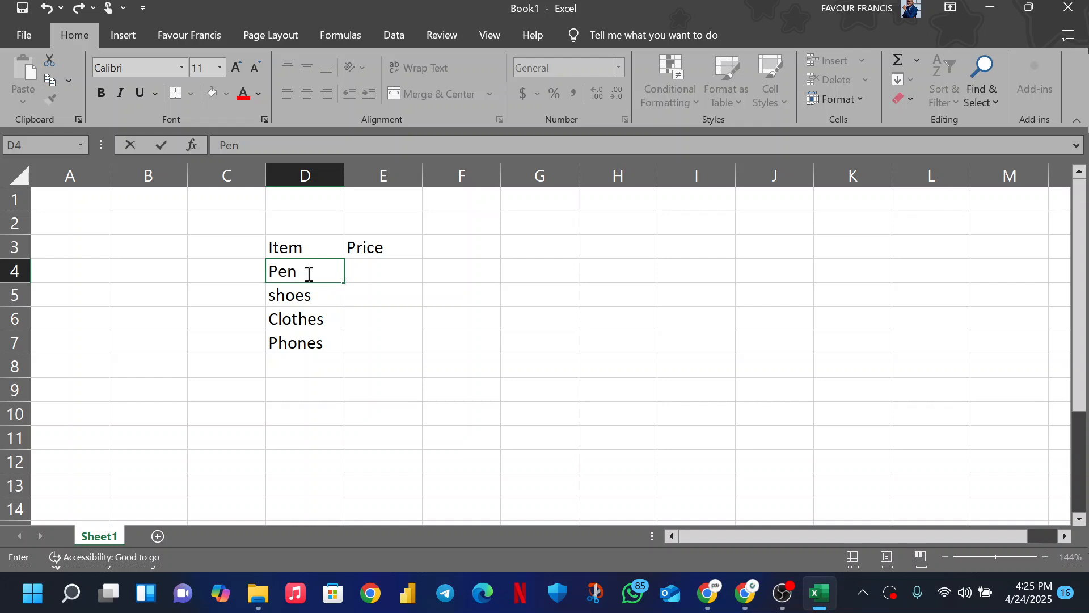
click(622, 296)
click(316, 278)
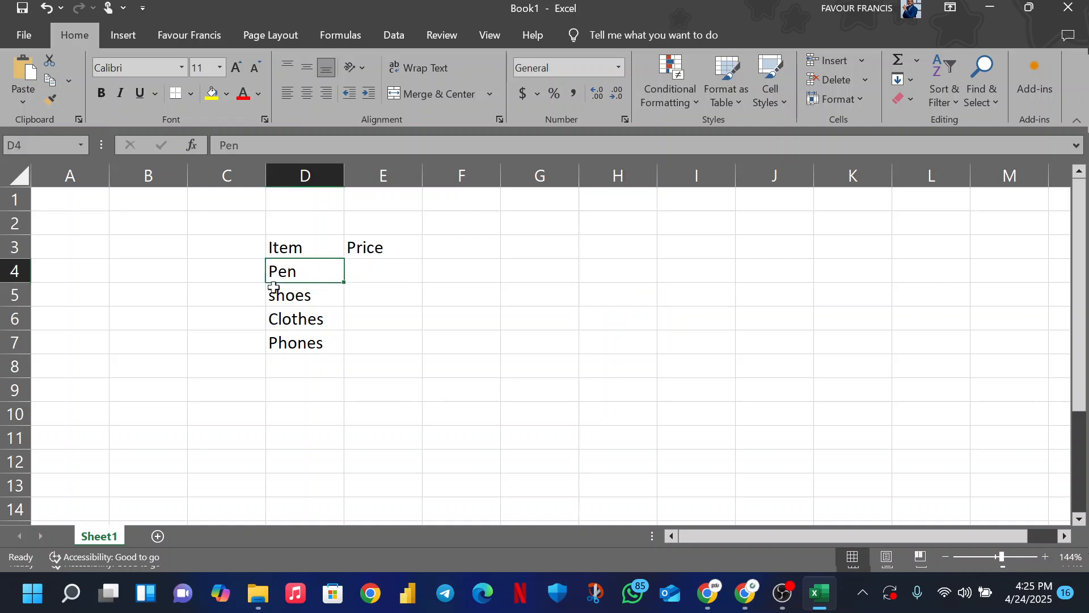
Try editing the text inside cell D4, overwrite it with fjh, and correct the entry back to Pen.
double_click(310, 271)
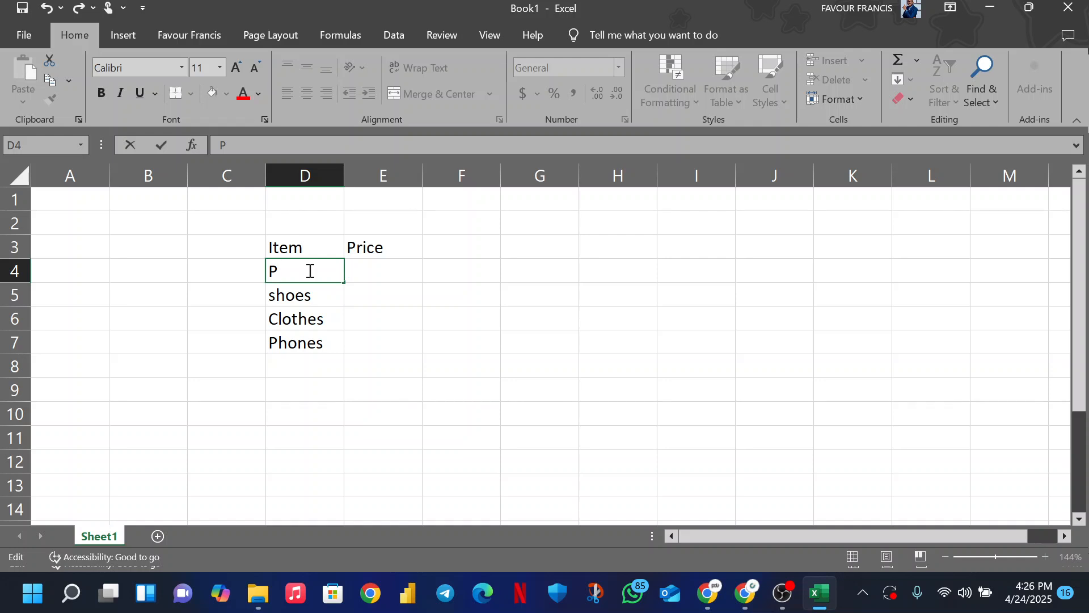
click(377, 280)
click(295, 280)
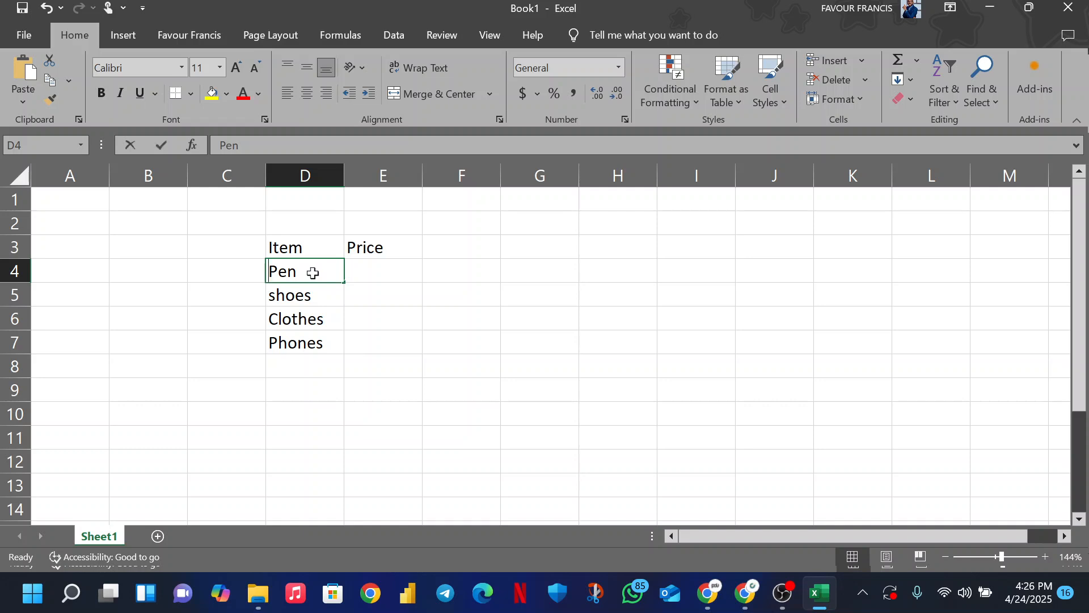
text(fjh)
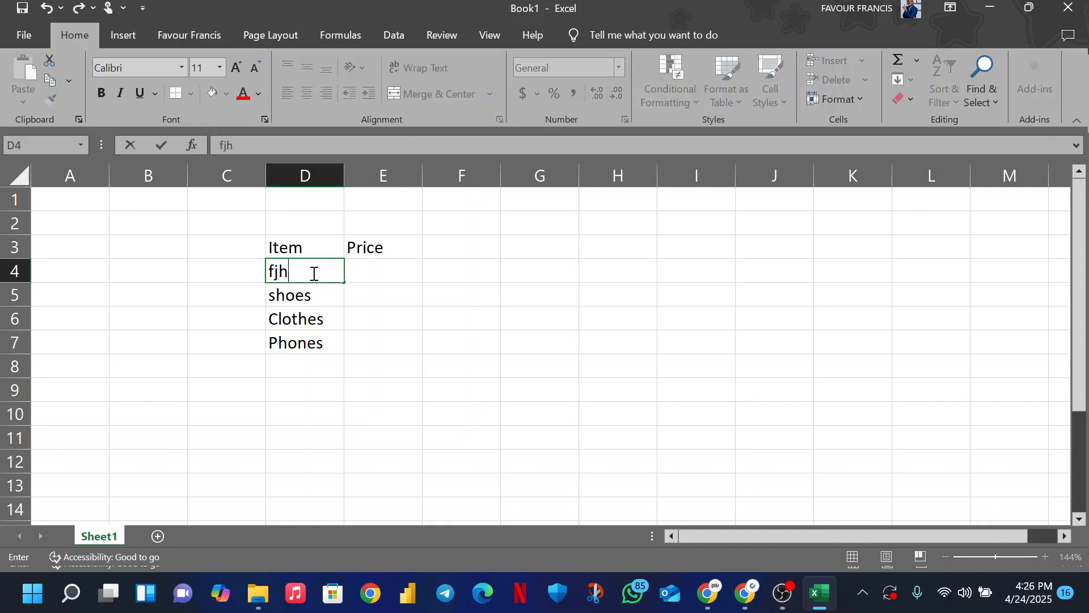
key(BackSpace)
key(BackSpace)
key(BackSpace)
text(Pen)
click(328, 269)
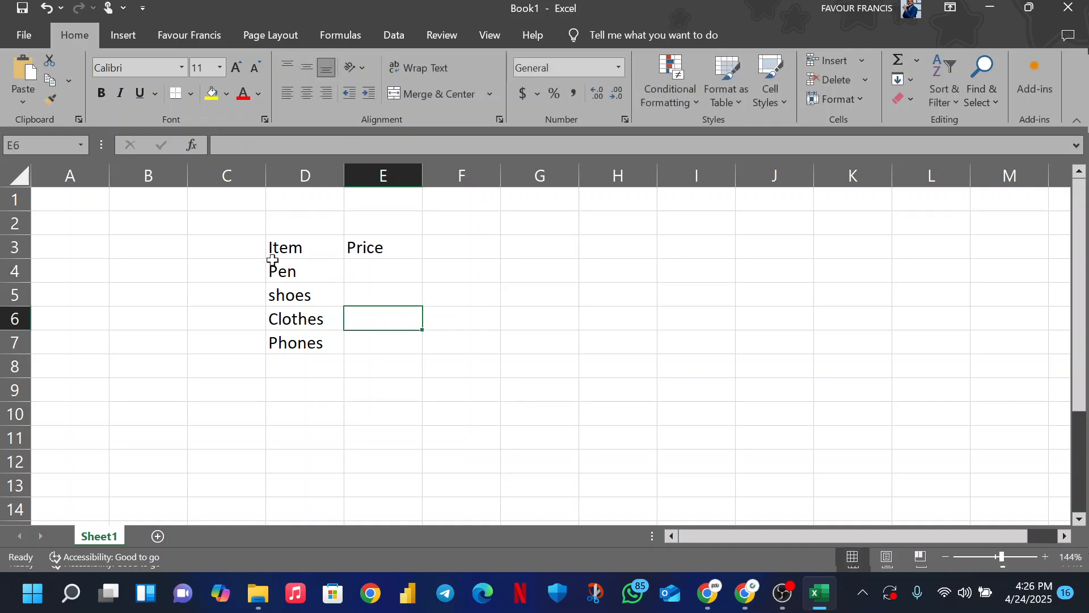
Edit the text inside cell D4, deleting the existing characters and entering Bags.
click(287, 270)
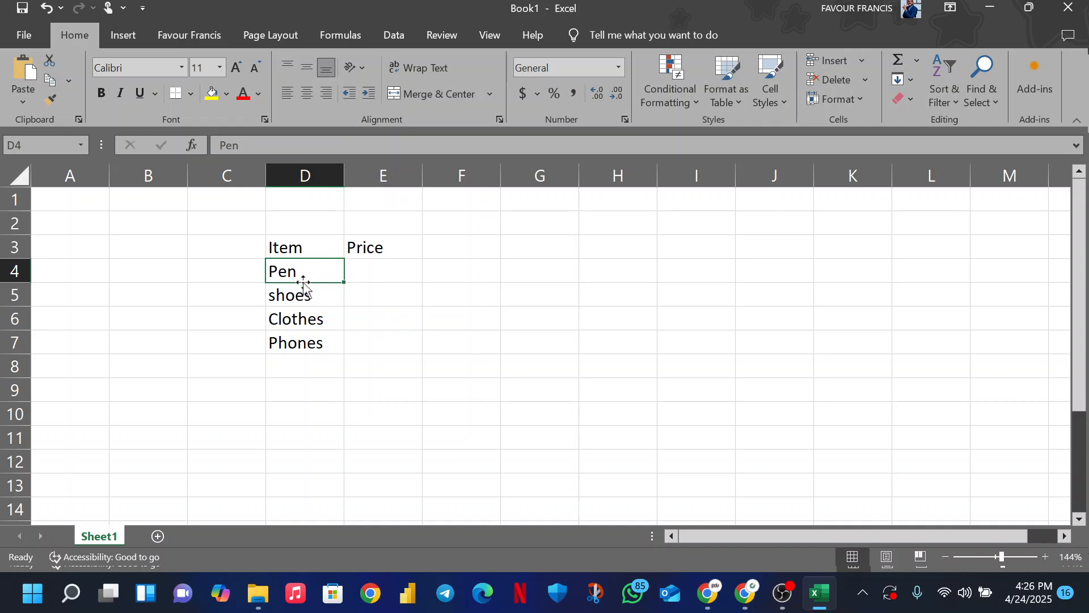
double_click(287, 270)
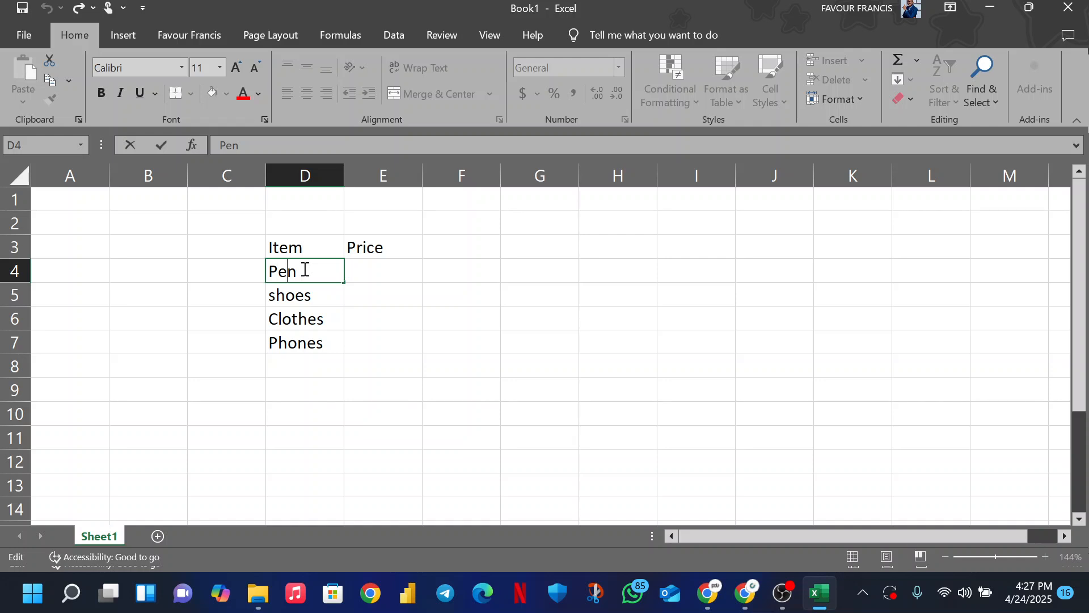
key(BackSpace)
text(e)
key(BackSpace)
key(BackSpace)
key(BackSpace)
text(Bags)
click(404, 269)
Undo the last change to cell D4 and redo it to restore Bags.
click(326, 277)
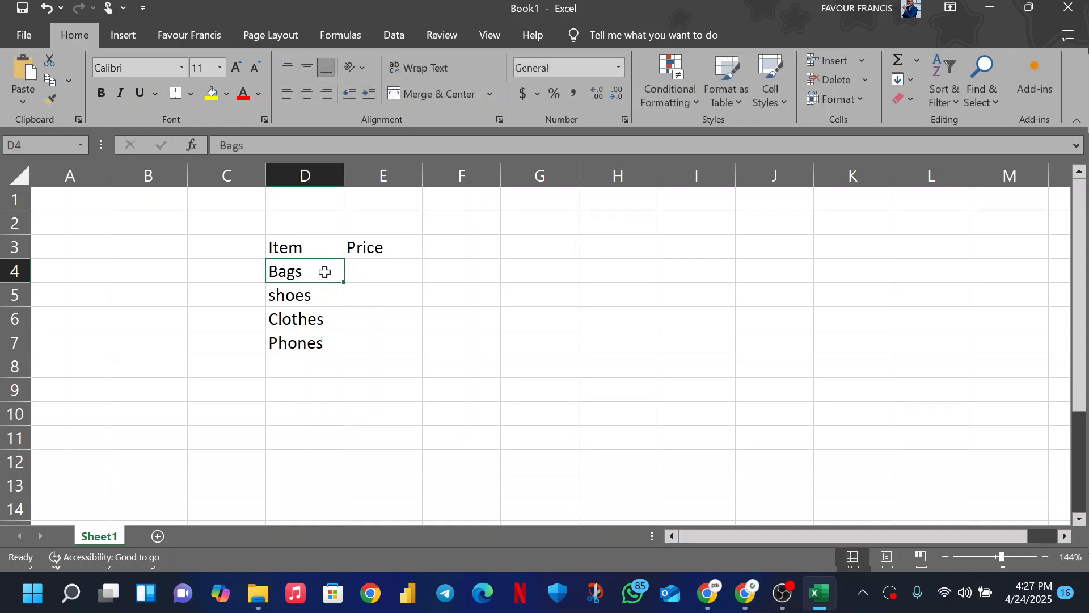
key(ctrl+z)
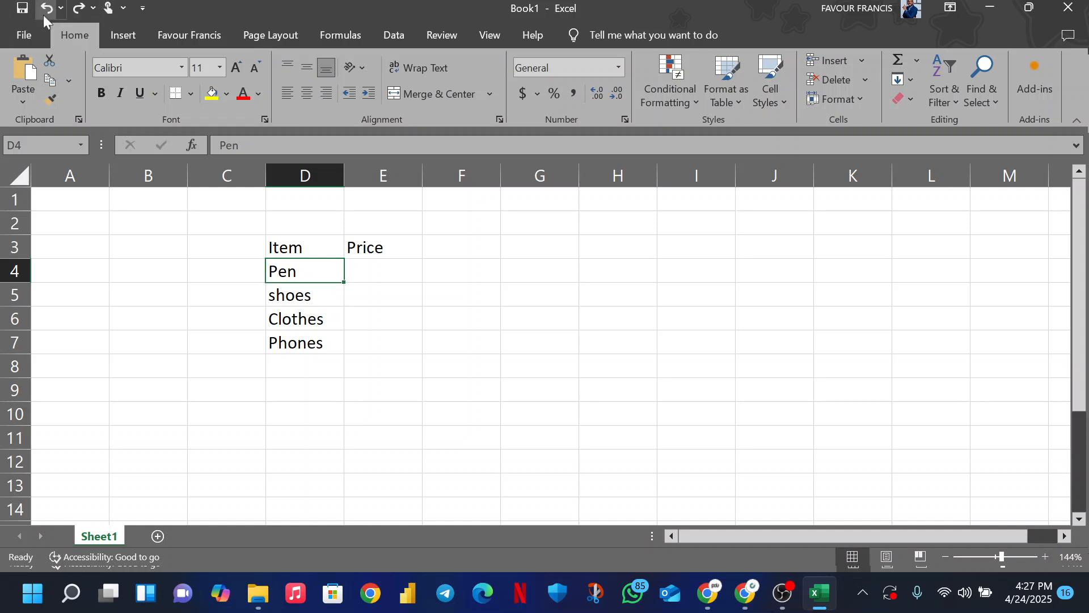
click(79, 12)
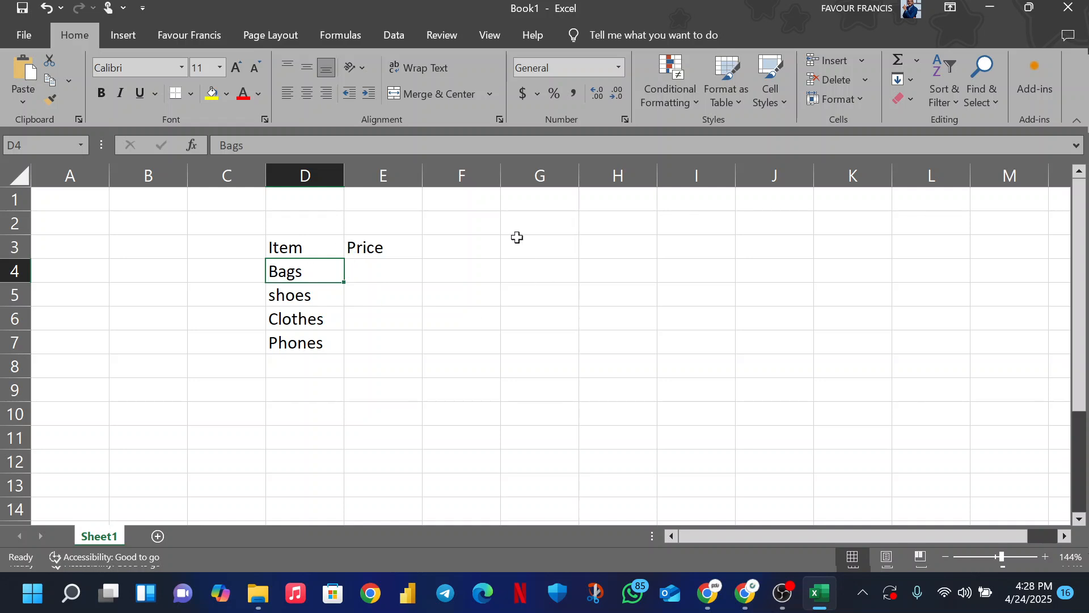
Enter the prices 20,000, 5,000, 4,000 and 35,000 in cells E4 to E7, below the Price header.
click(380, 268)
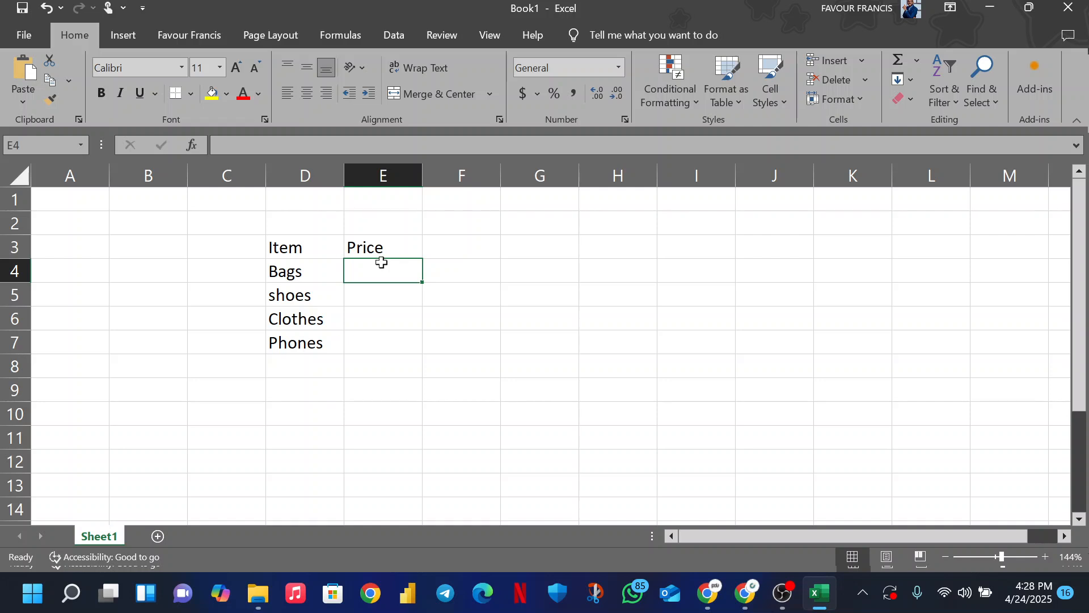
text(20,00)
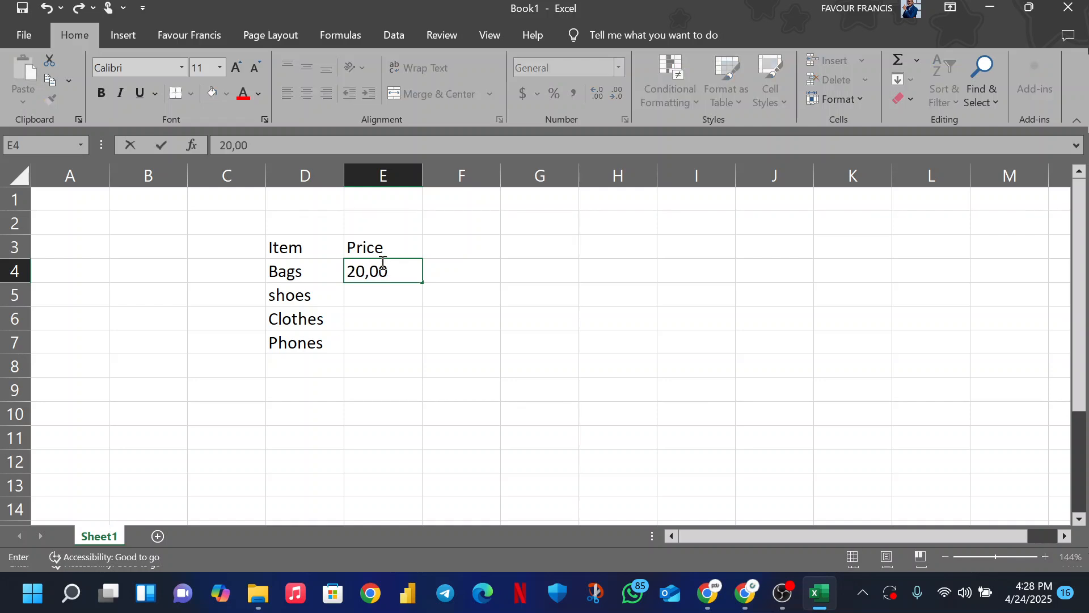
text(0)
key(Return)
text(5)
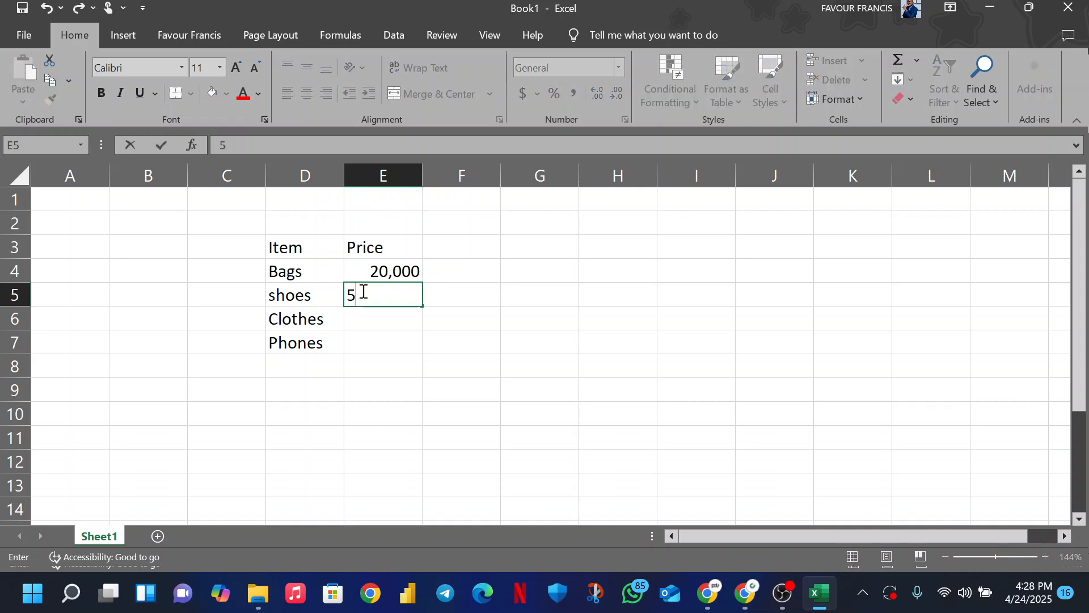
text(,000)
key(Return)
text(4,000)
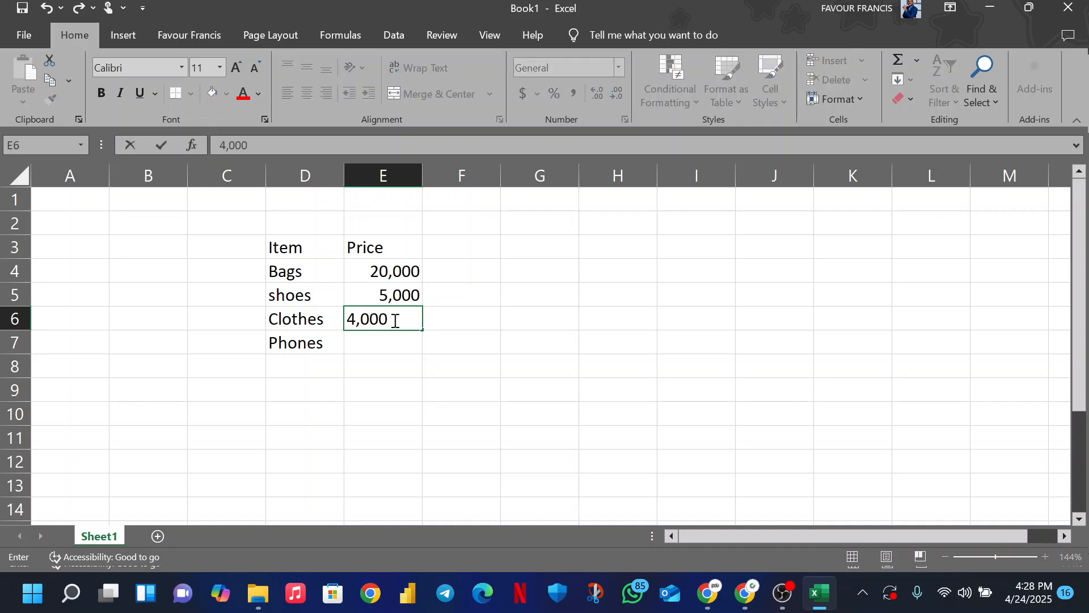
click(391, 338)
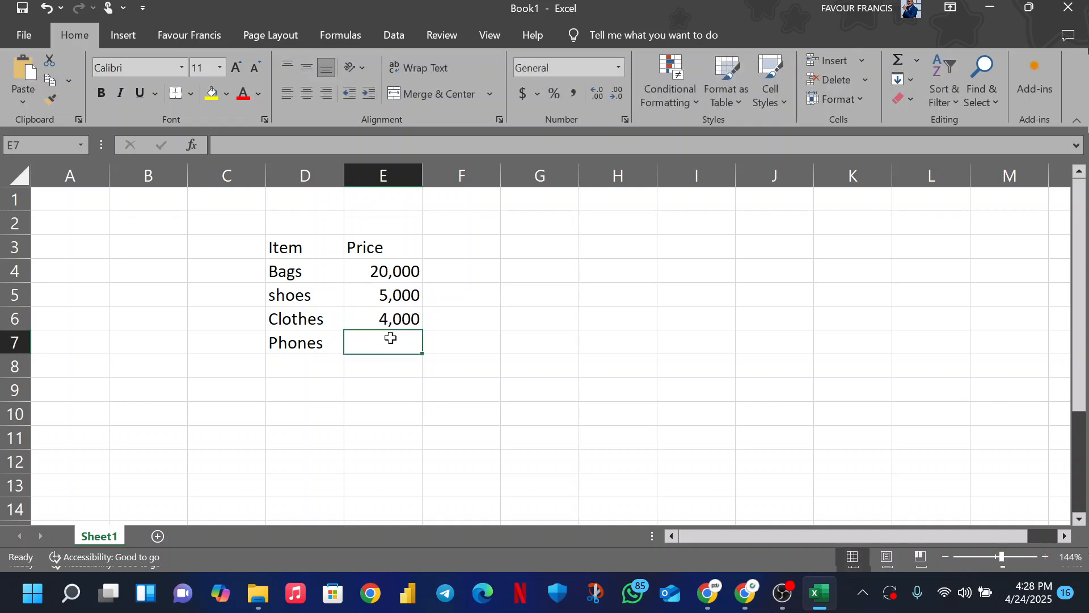
text(35,00)
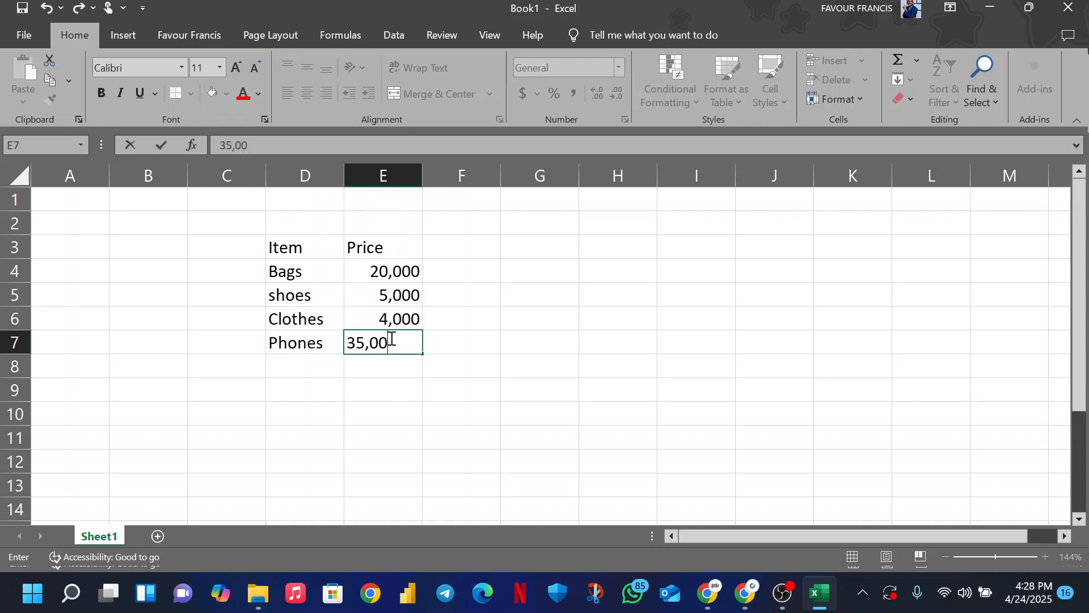
text(0)
click(470, 357)
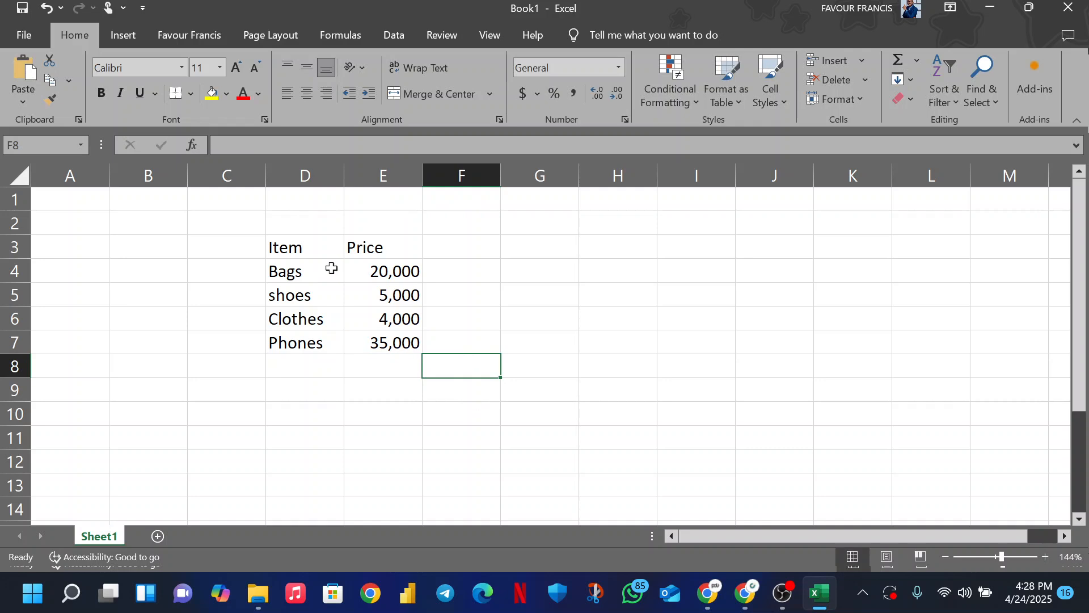
click(789, 592)
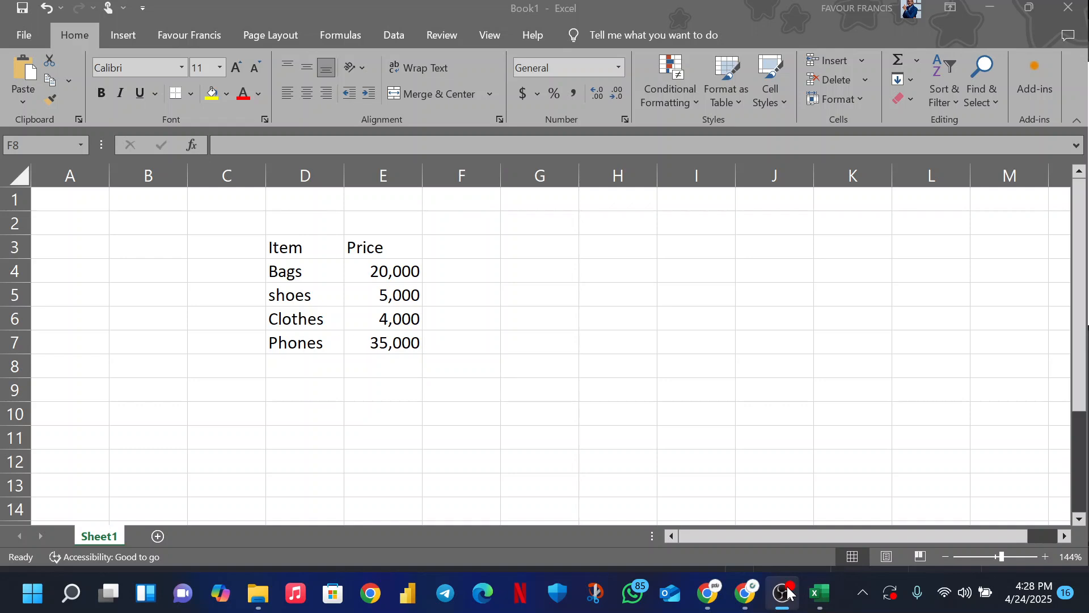
click(789, 593)
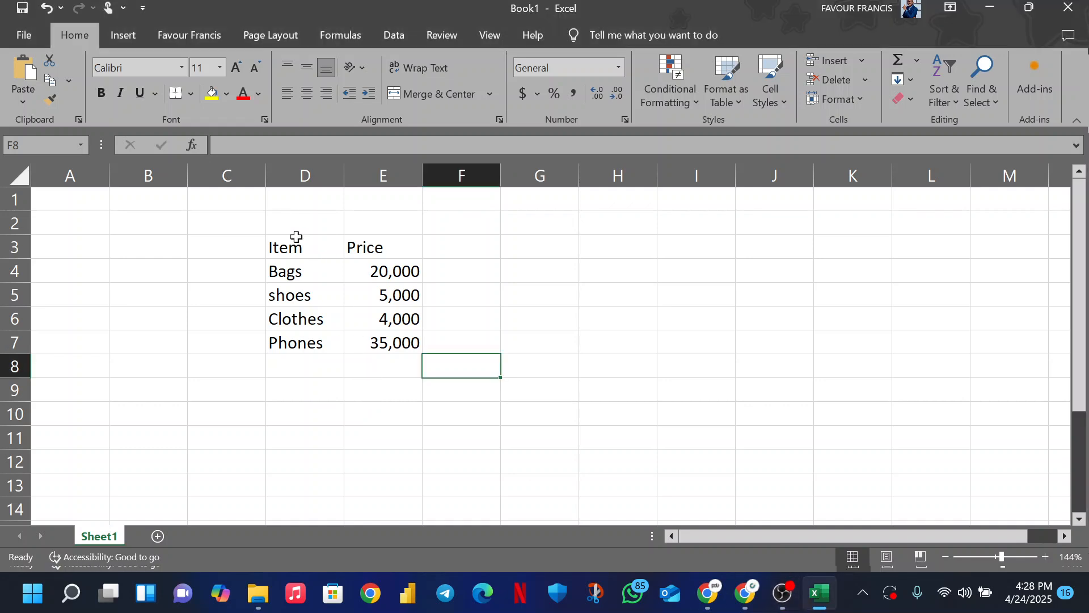
Set the font of the item and price table in D3:E7 to Arial.
drag(290, 247, 412, 344)
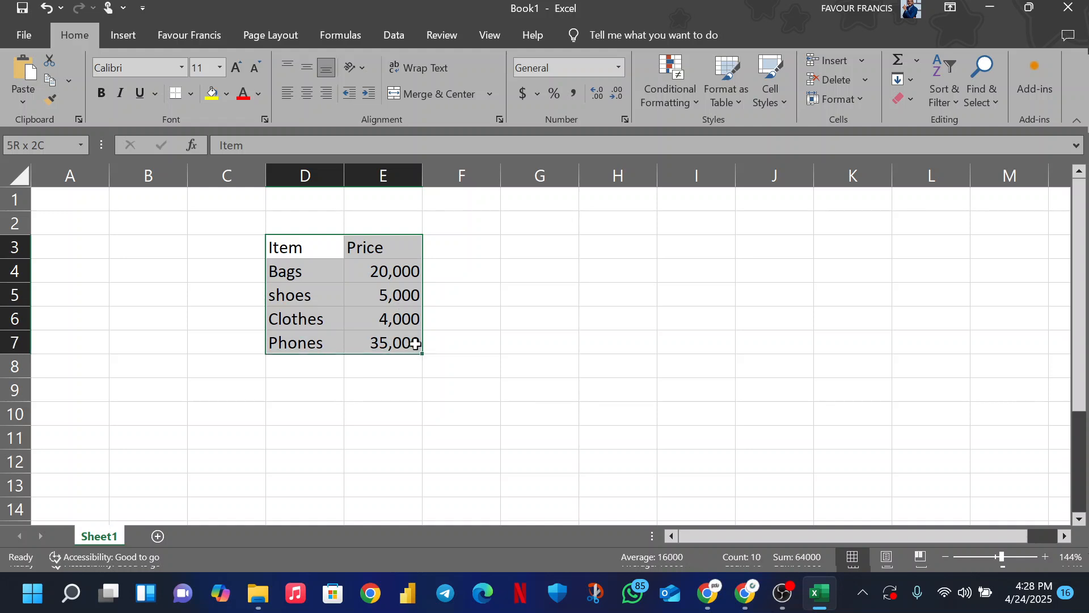
drag(415, 343, 416, 352)
click(284, 251)
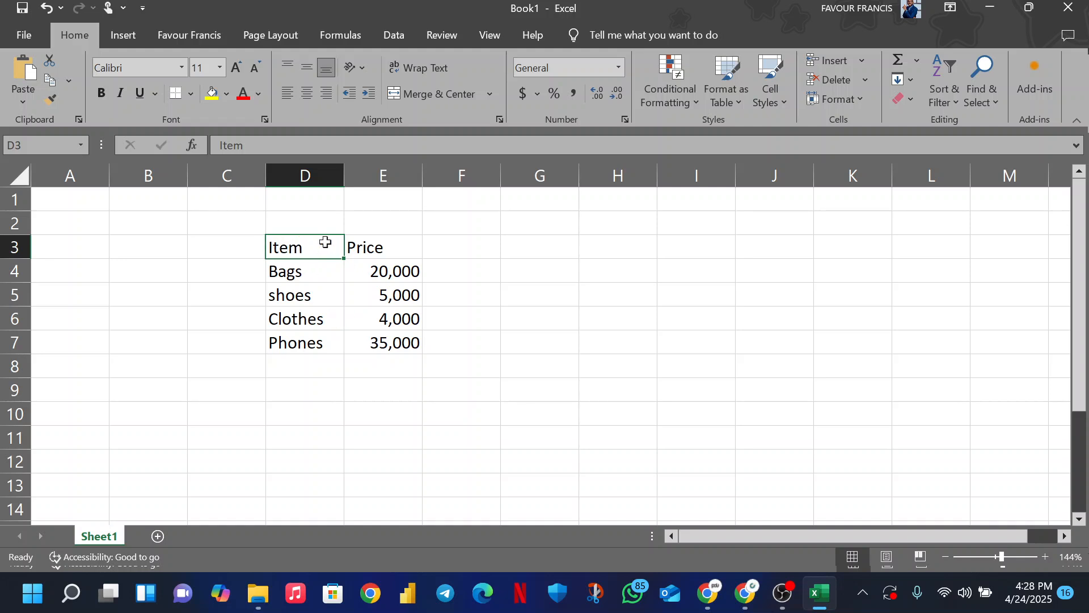
click(312, 338)
click(301, 252)
drag(296, 250, 411, 343)
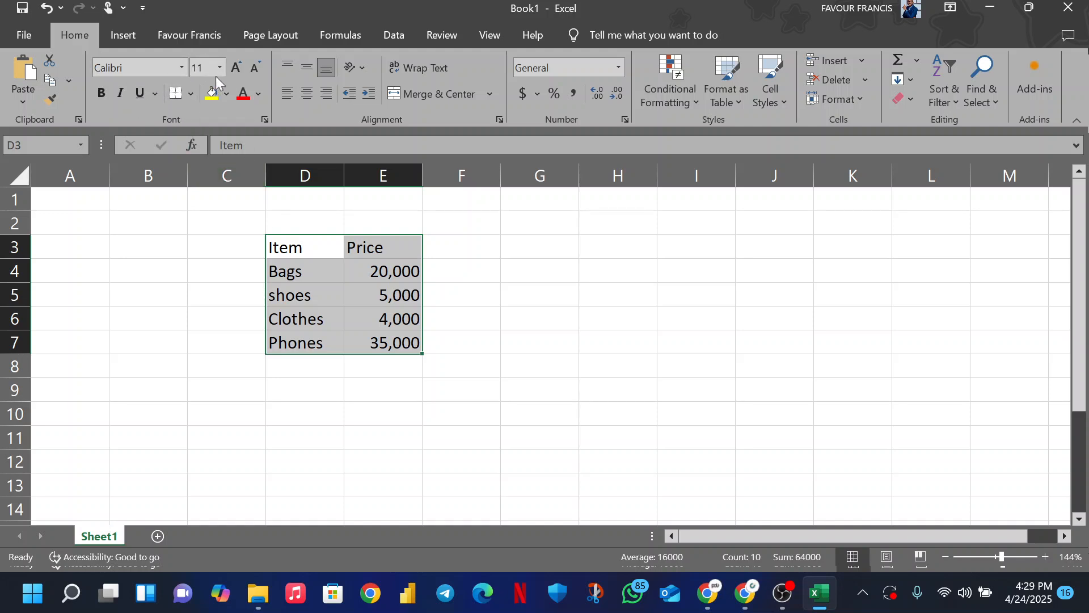
click(186, 67)
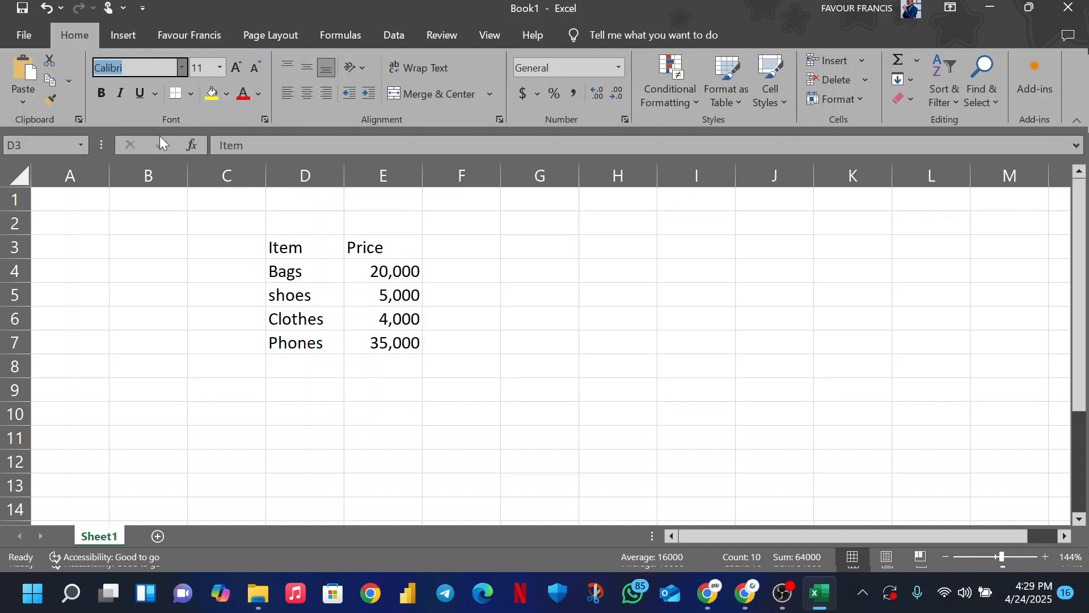
text(Arial)
key(Return)
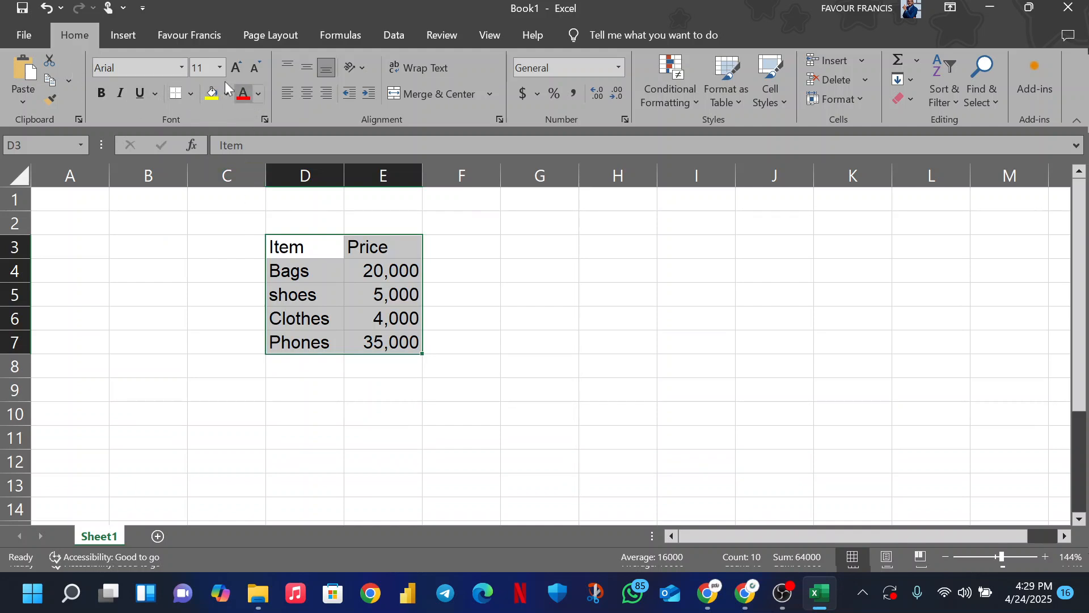
Apply an orange font colour and all borders to the table in D3:E7.
click(258, 101)
click(366, 205)
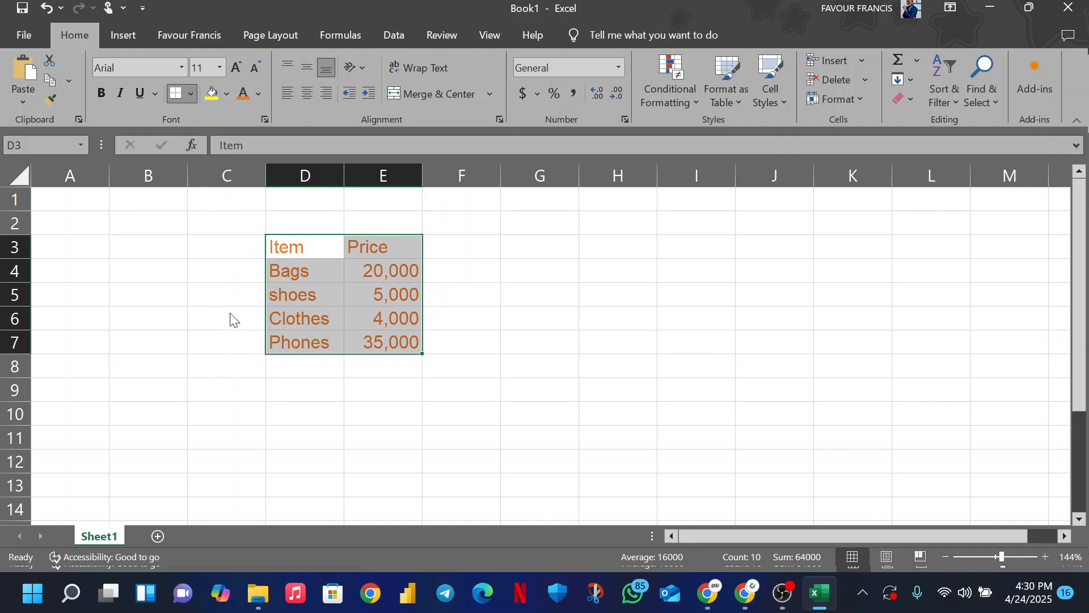
click(222, 251)
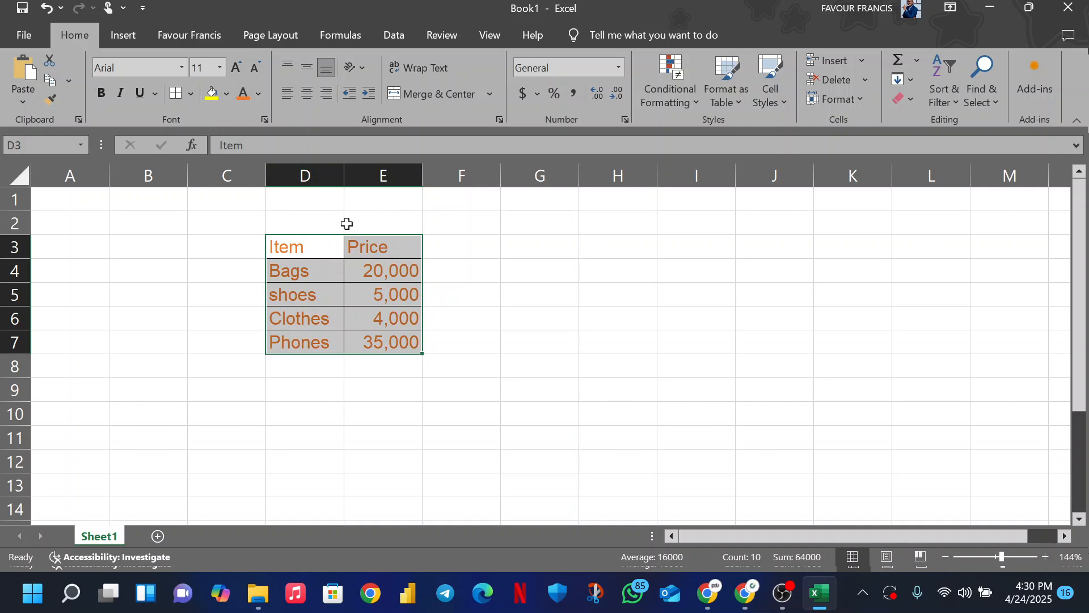
Set the font colour of the table text to black.
click(258, 94)
click(256, 142)
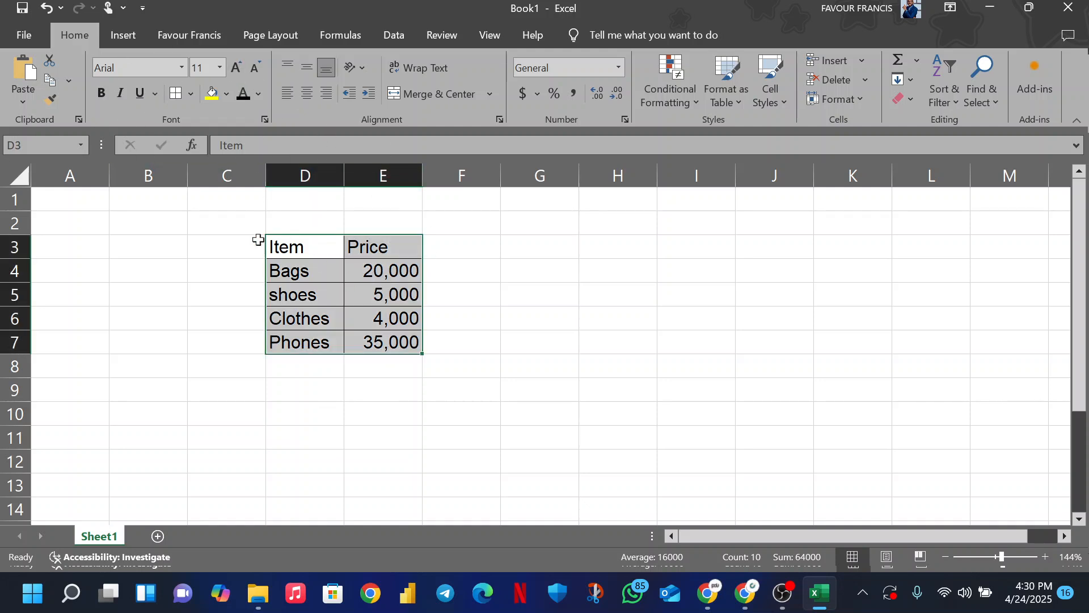
Try bold, italic and underline on the table text, and remove all three styles again.
click(100, 94)
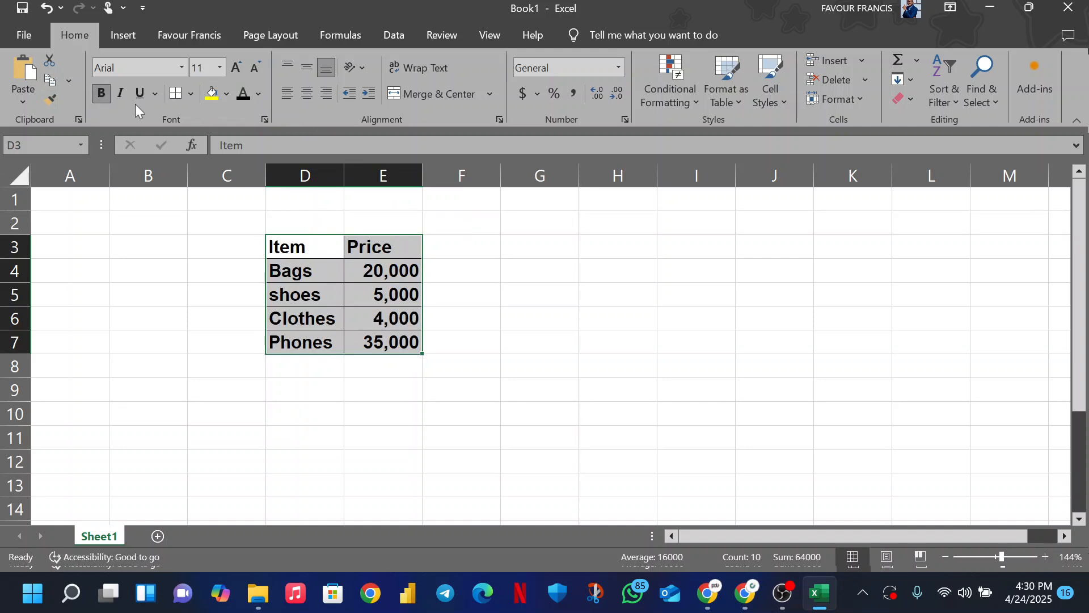
click(120, 94)
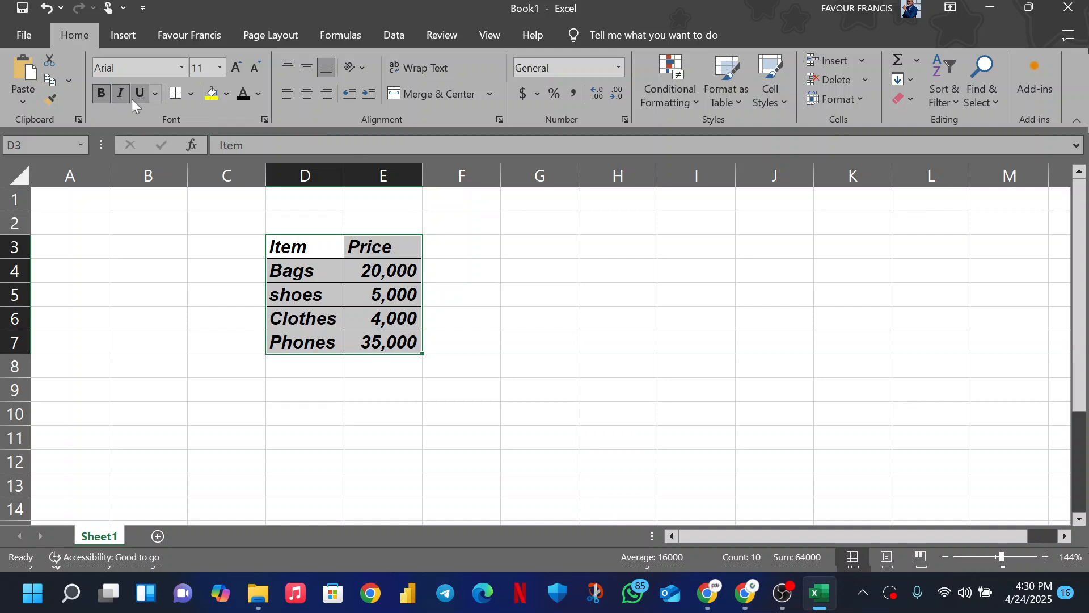
click(141, 94)
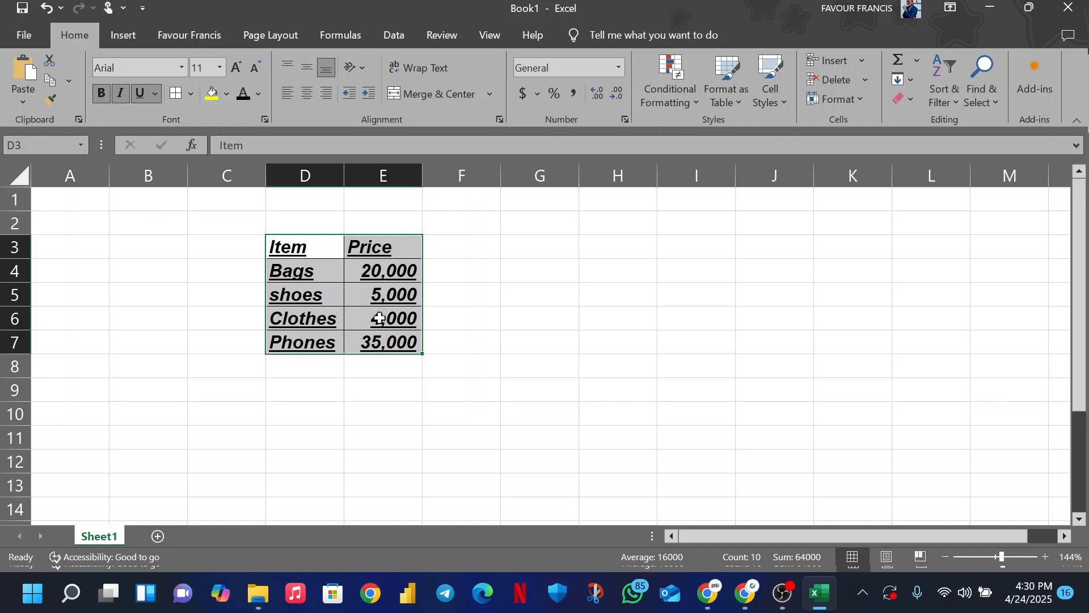
click(102, 94)
click(118, 93)
click(146, 94)
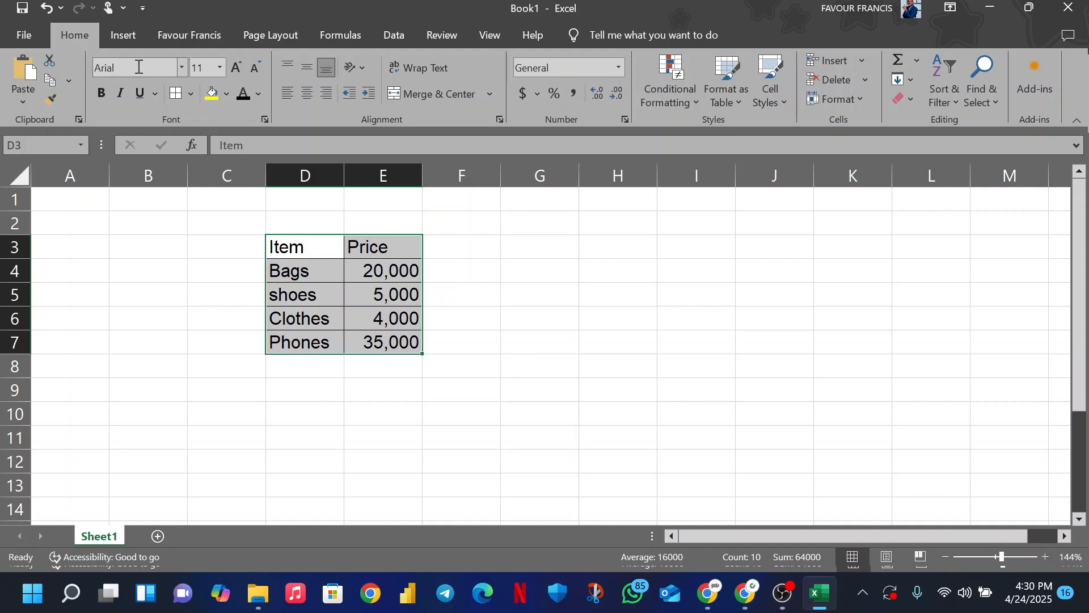
Set the table's font size to 24 and widen column D so the item names fit.
click(203, 68)
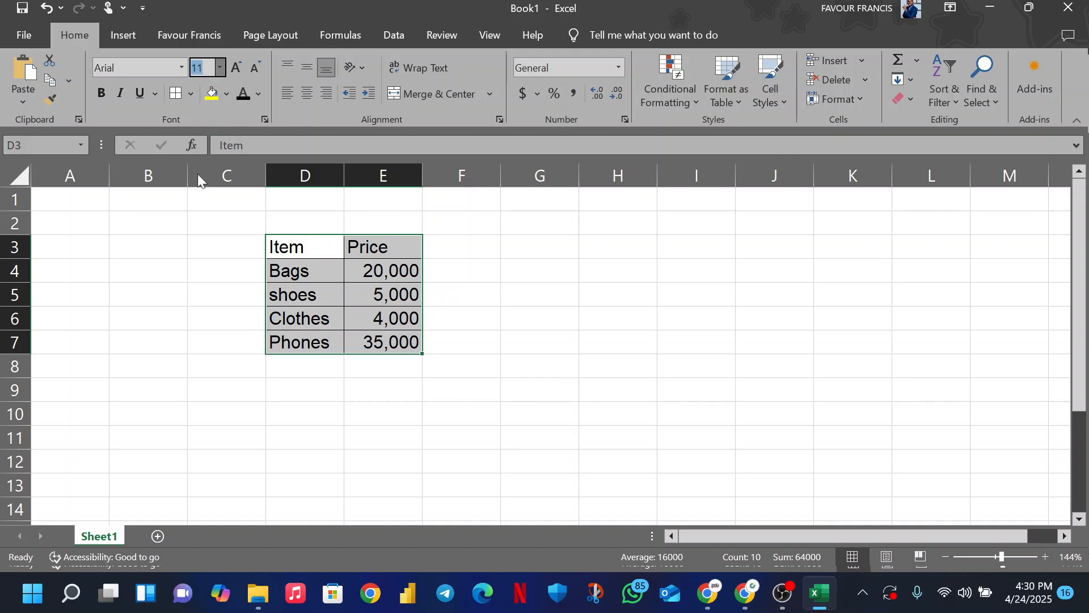
text(24)
key(Return)
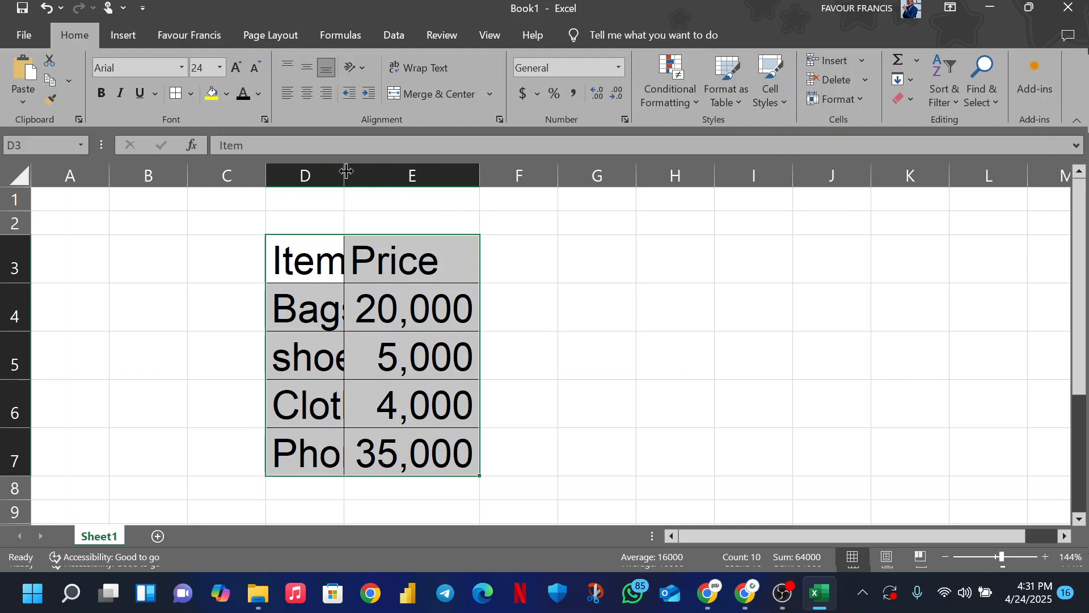
drag(344, 169, 409, 168)
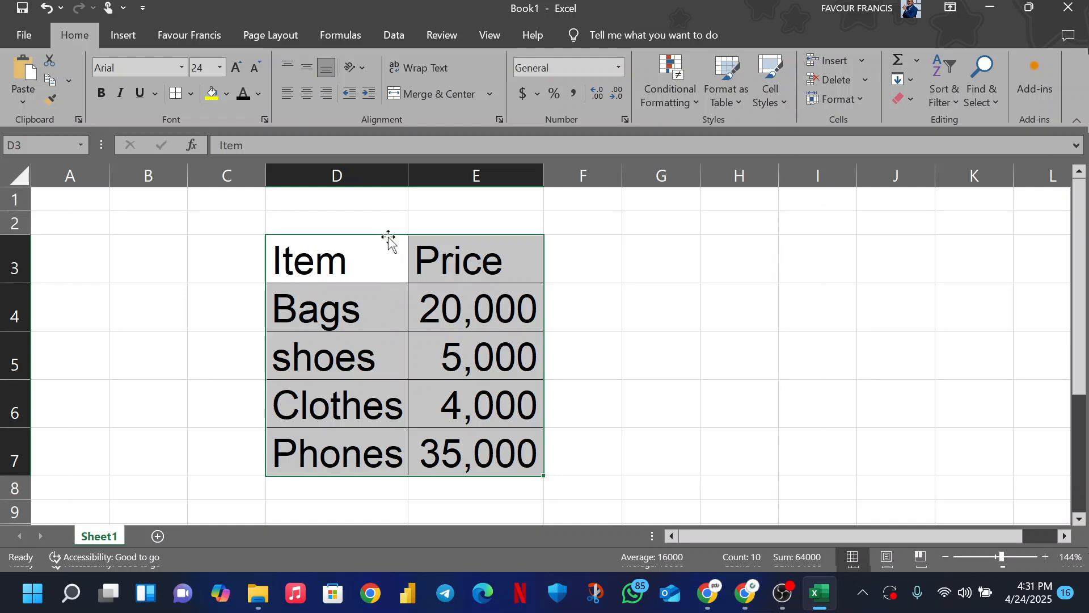
Reduce the table's font size to 14.
click(221, 67)
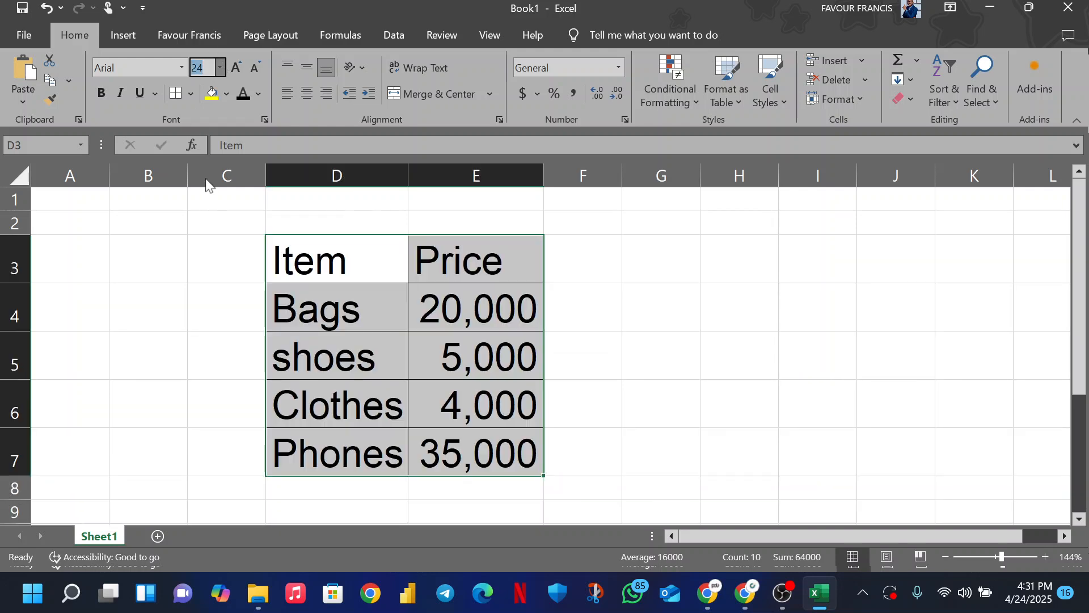
click(205, 174)
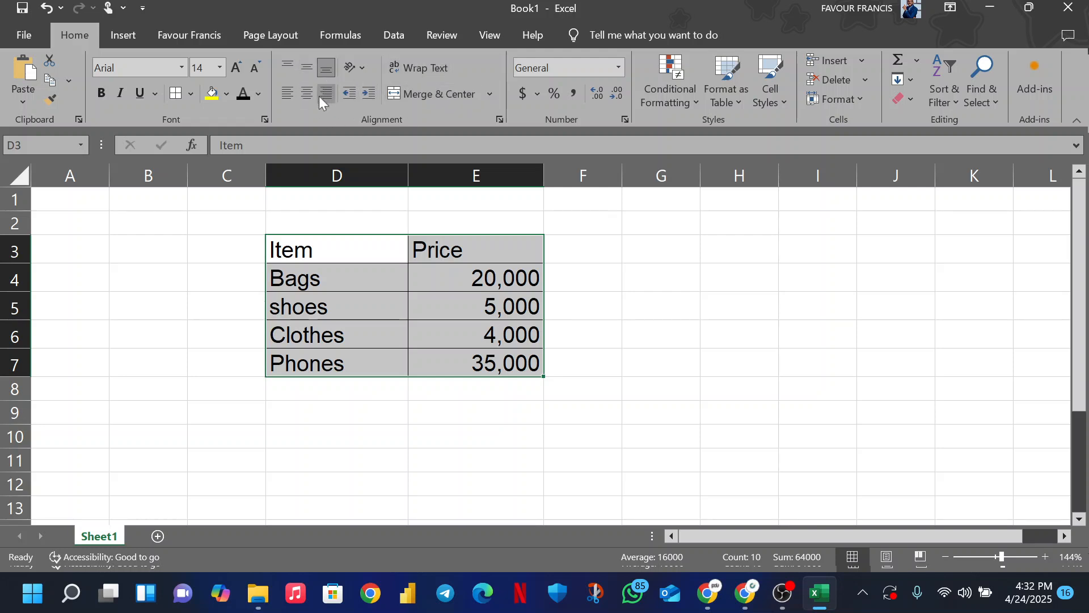
Try left, centre and right alignment on the table cells, finishing with left alignment.
click(286, 97)
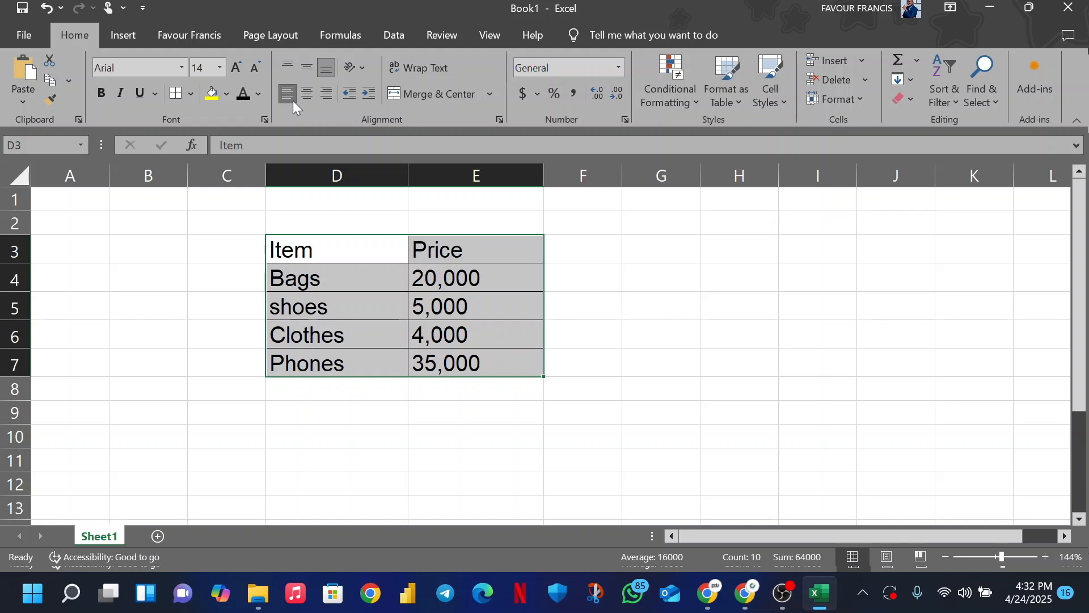
click(310, 97)
click(329, 96)
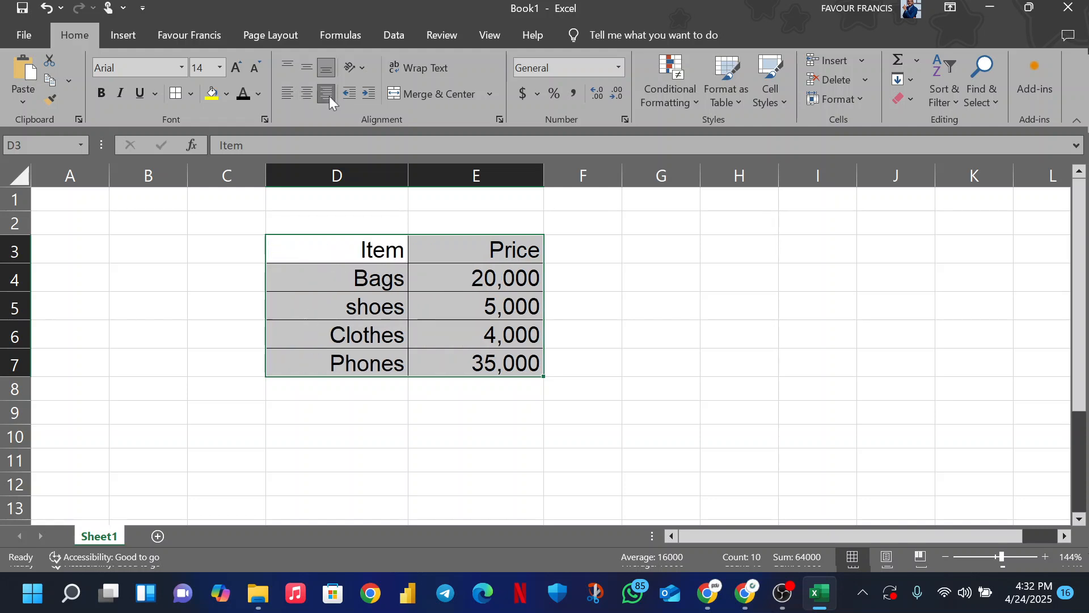
click(307, 93)
click(288, 91)
click(309, 95)
click(321, 95)
click(311, 92)
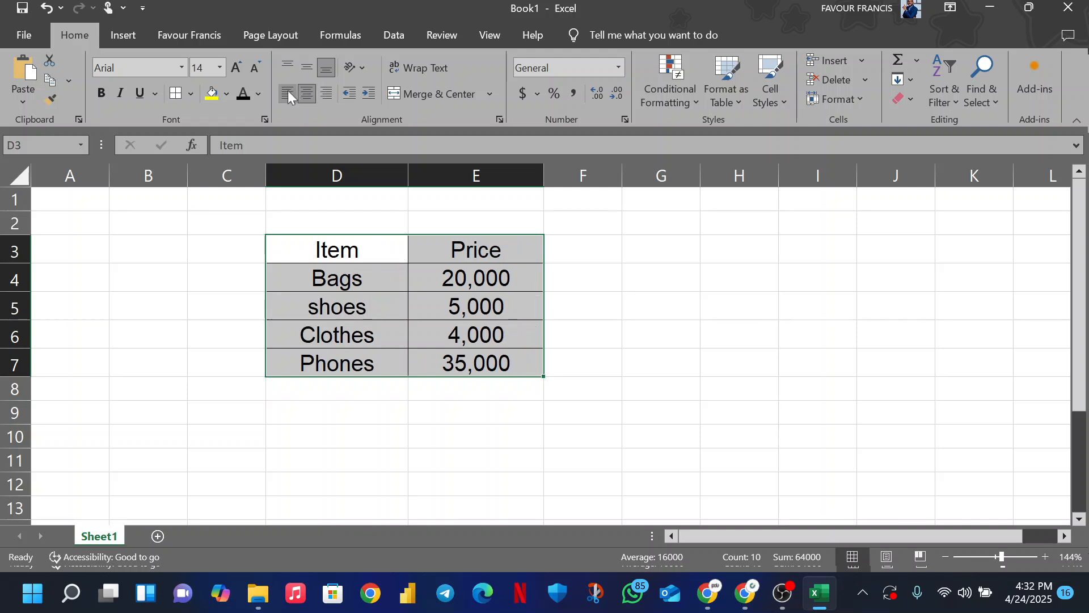
click(288, 90)
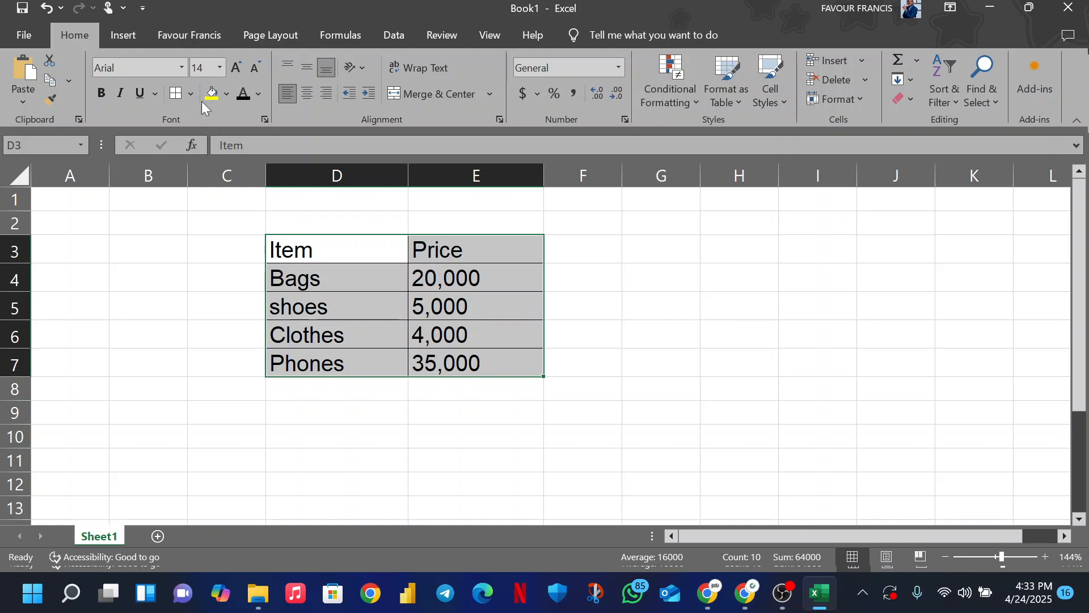
Try an orange fill on the table in D3:E7 and replace it with a light gold fill.
click(227, 98)
click(335, 174)
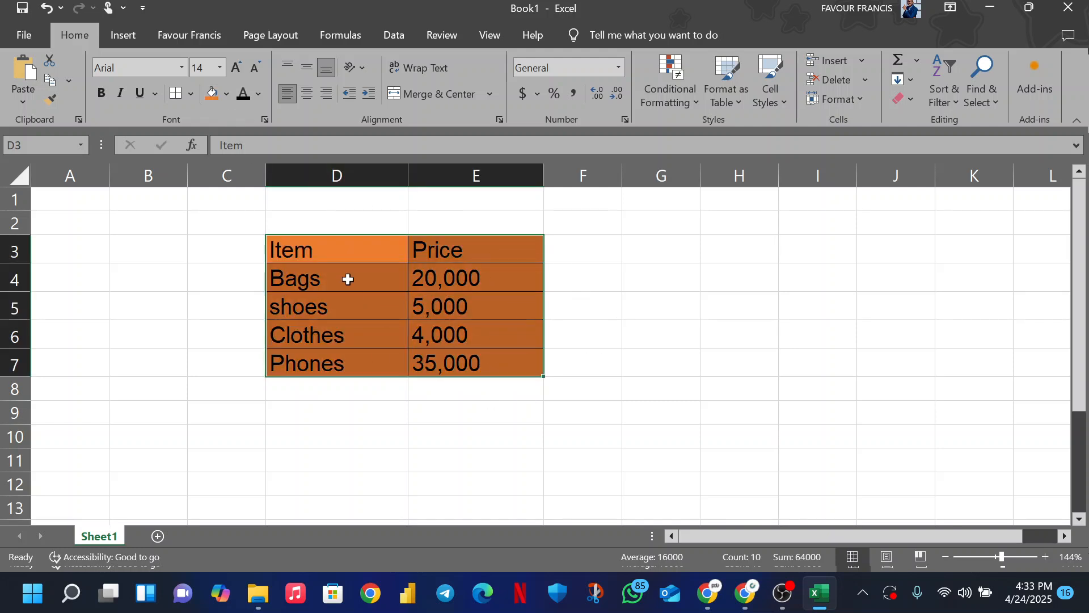
click(227, 94)
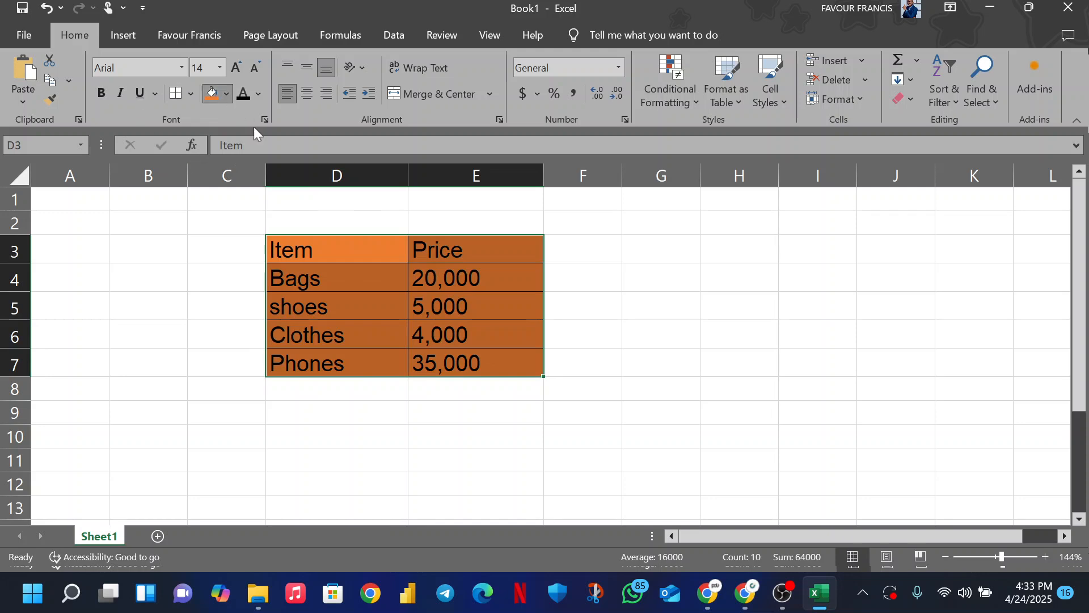
click(381, 237)
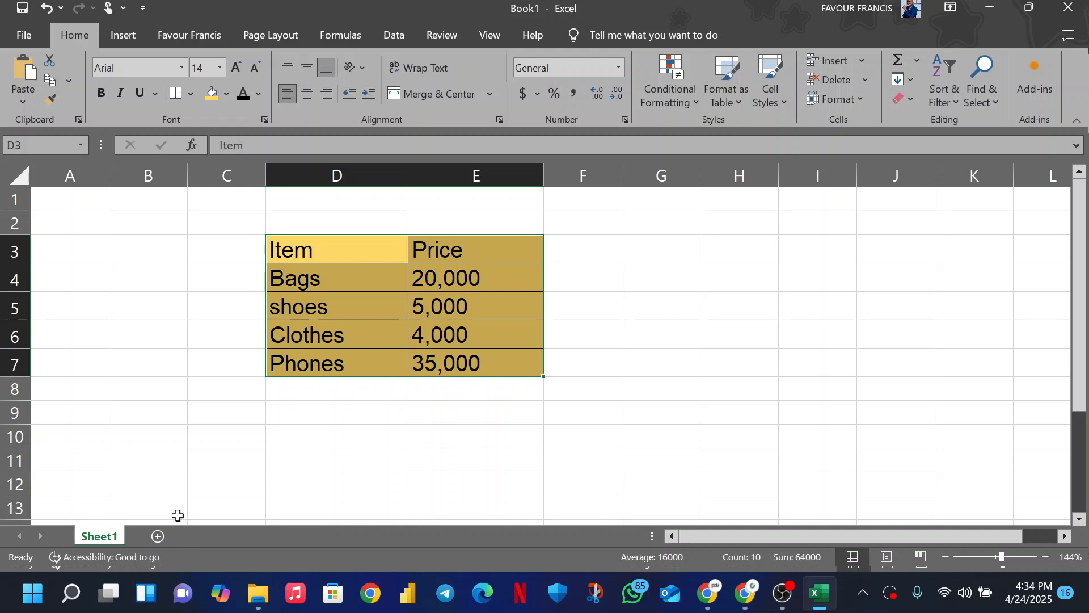
Add a new worksheet after Sheet1 and rename it Data Set.
click(158, 536)
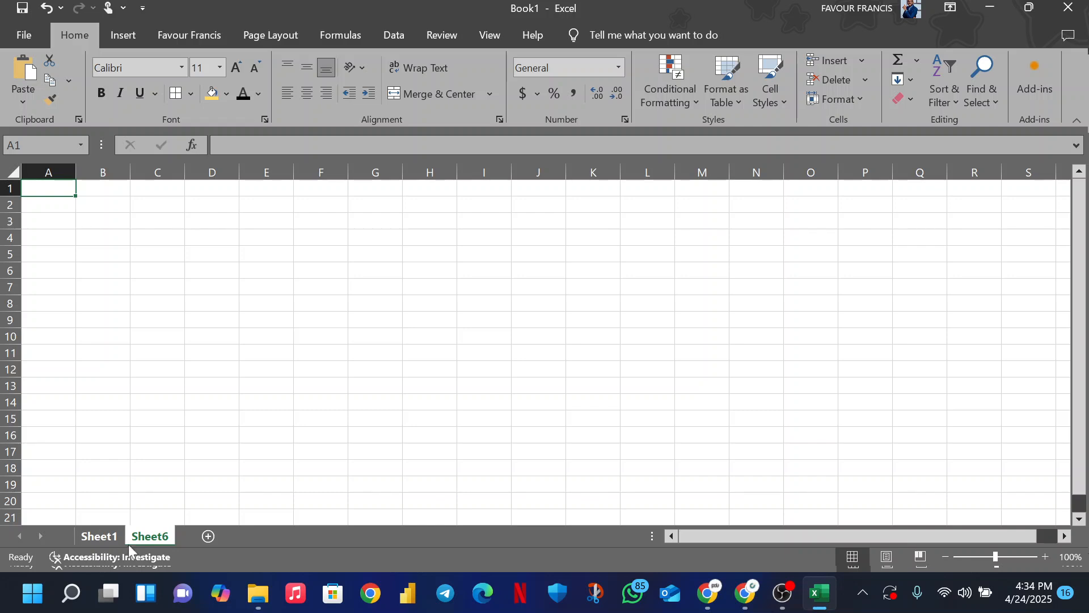
double_click(157, 542)
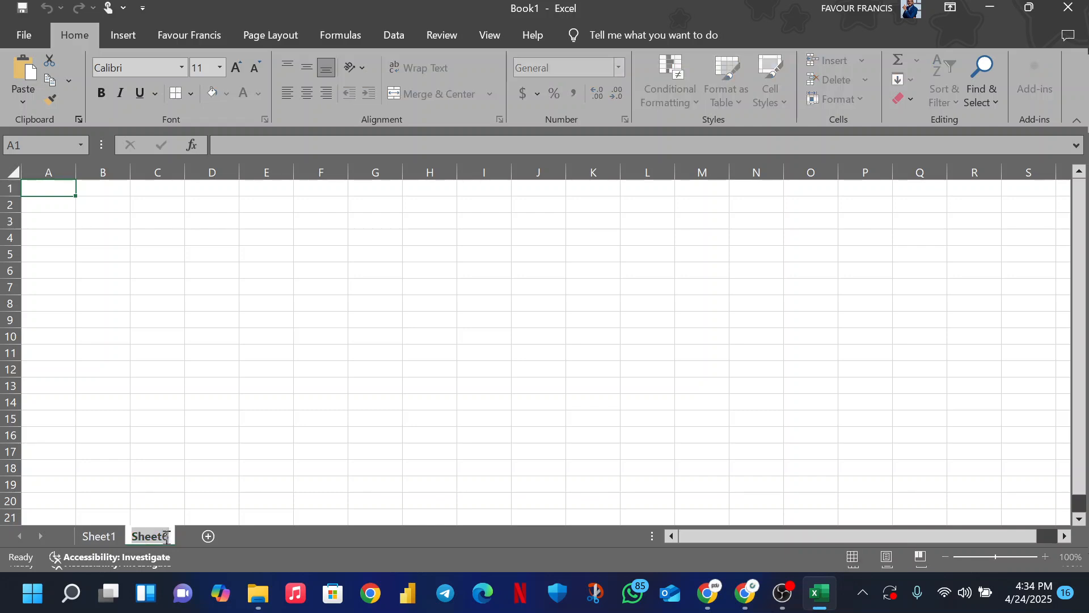
click(181, 535)
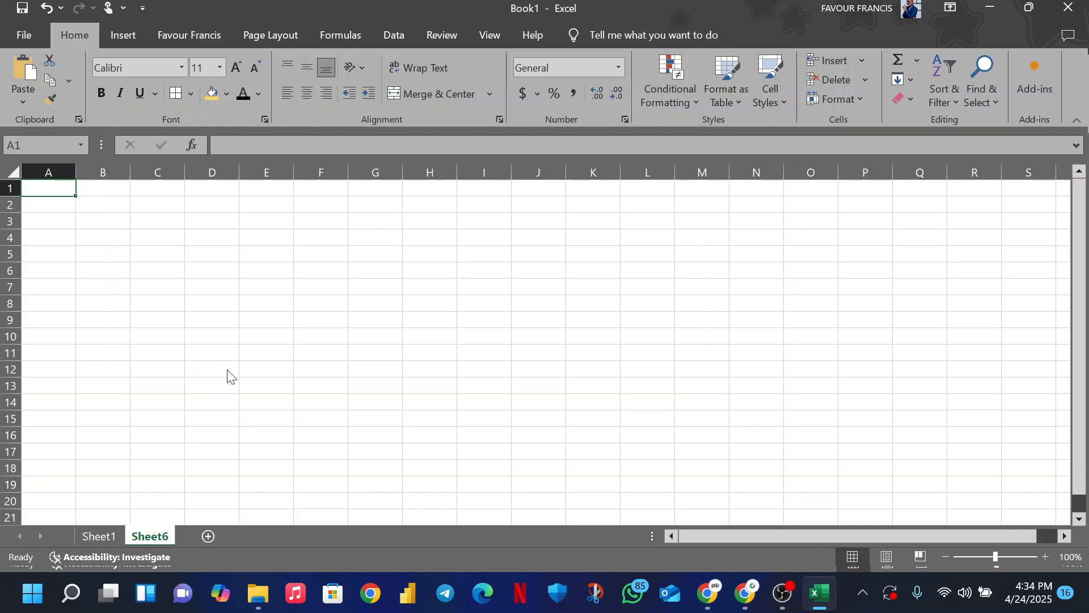
key(alt+h)
text(orD)
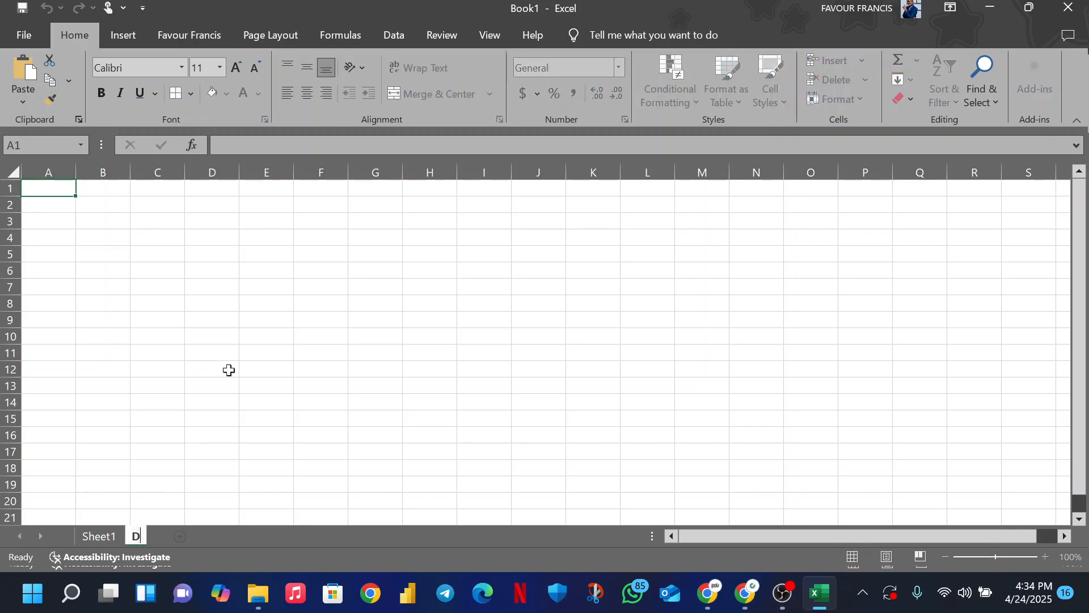
text(ata Set)
key(Return)
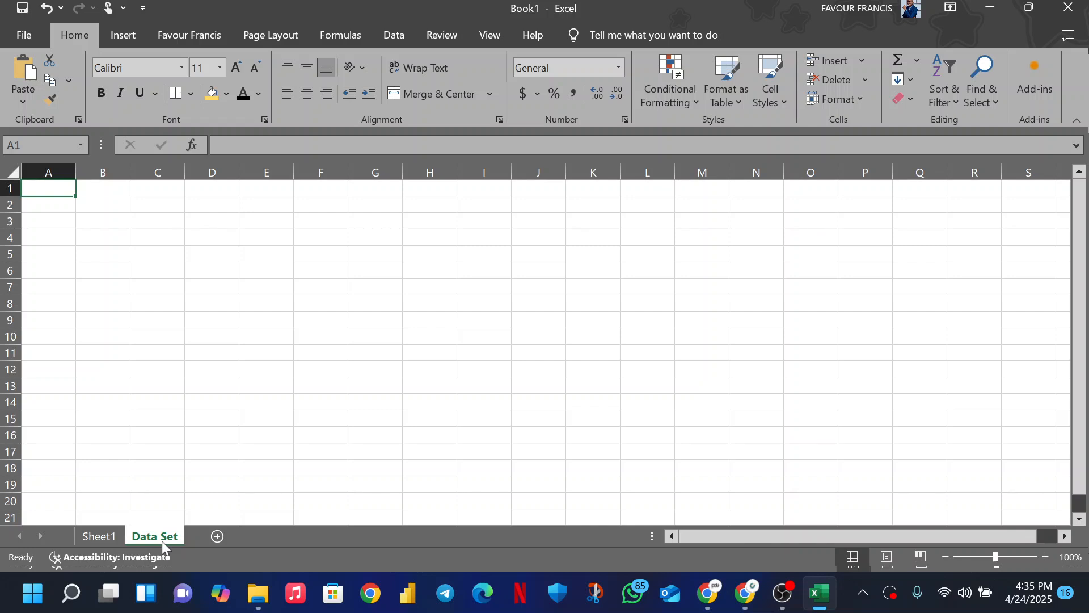
Try to browse the computer for an existing workbook to open.
click(24, 36)
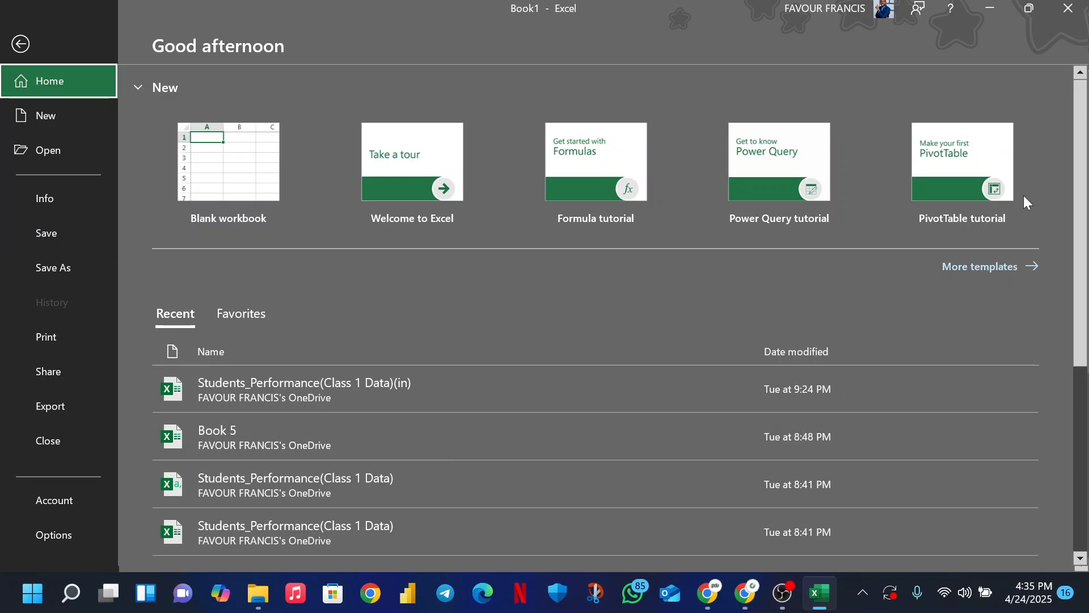
click(56, 149)
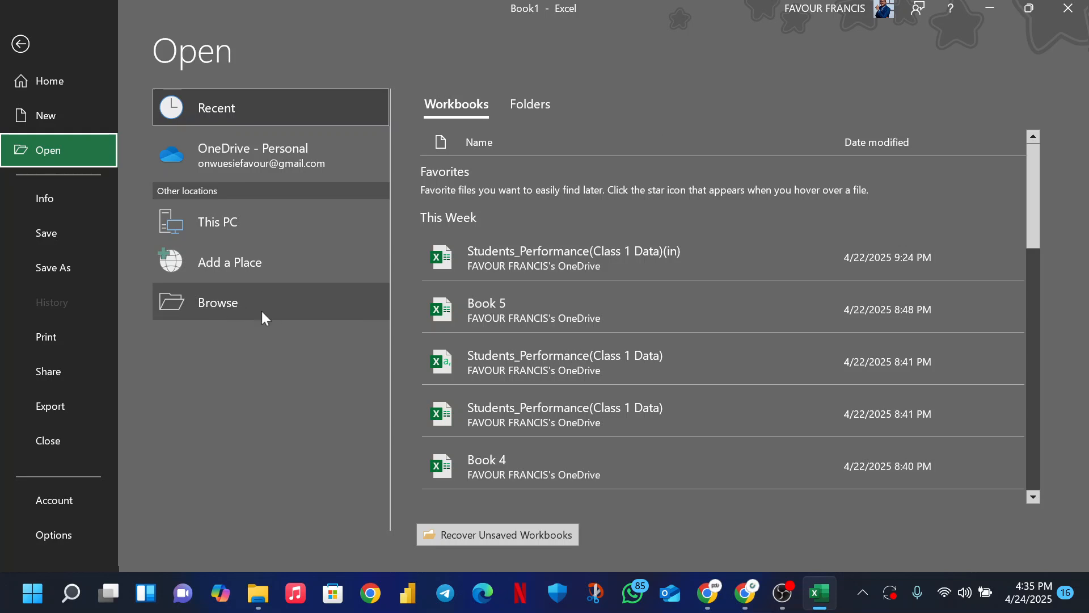
click(238, 312)
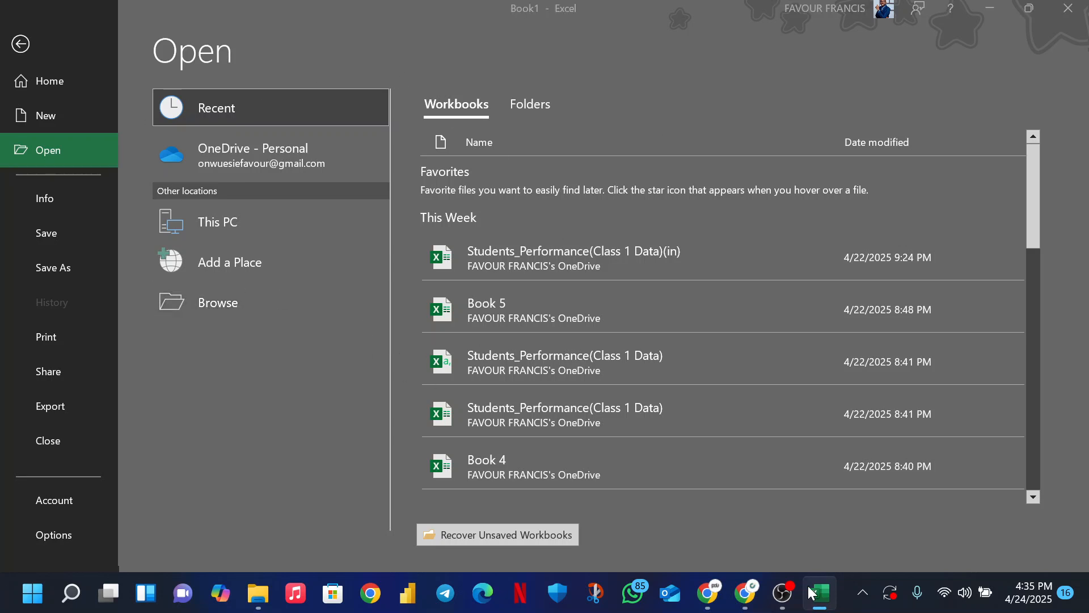
click(791, 603)
click(787, 602)
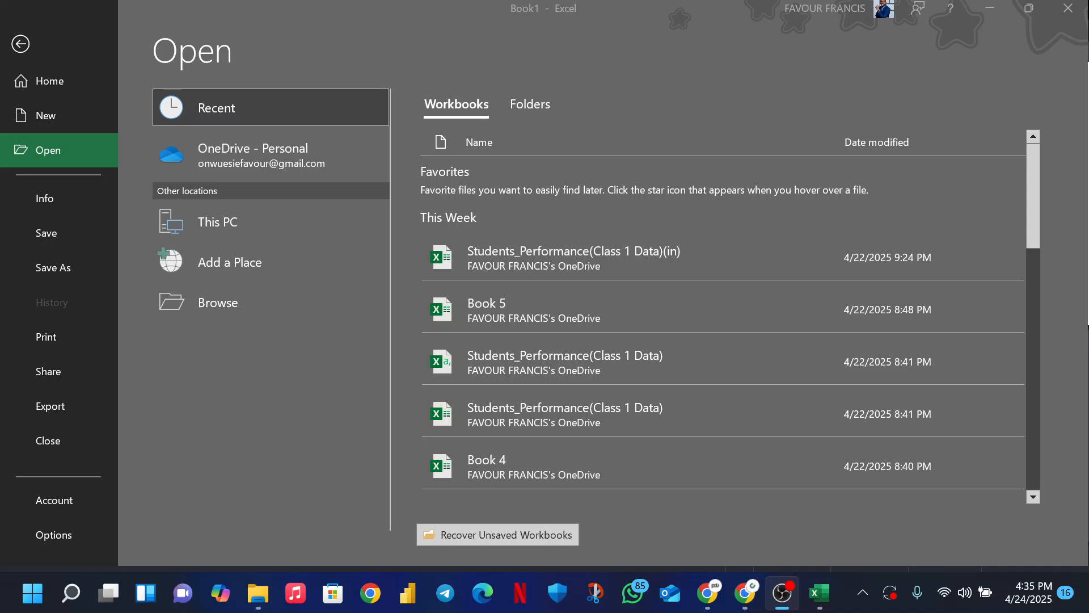
click(821, 600)
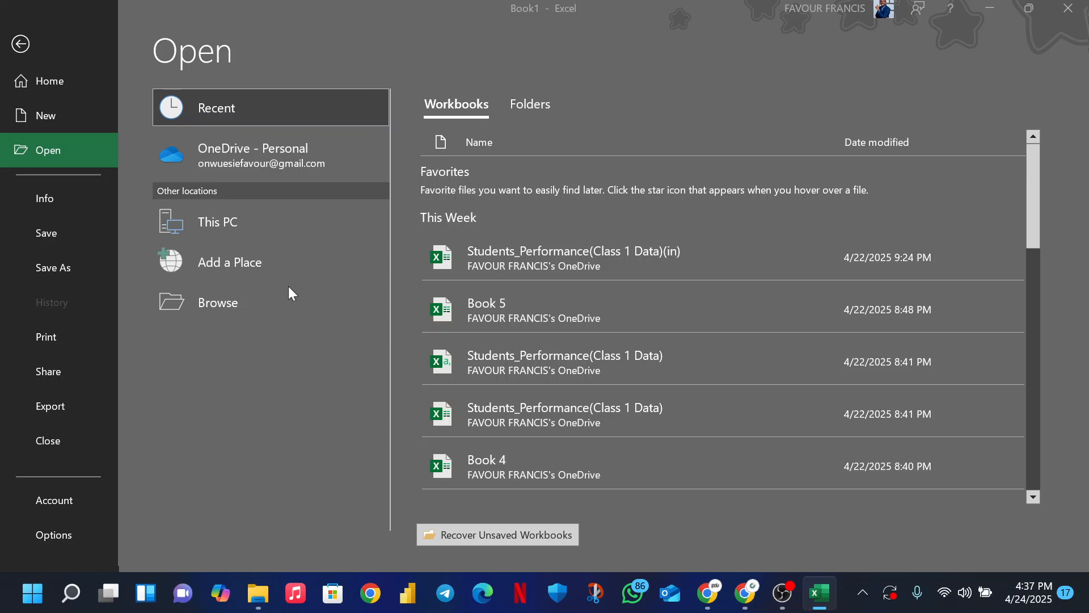
click(414, 399)
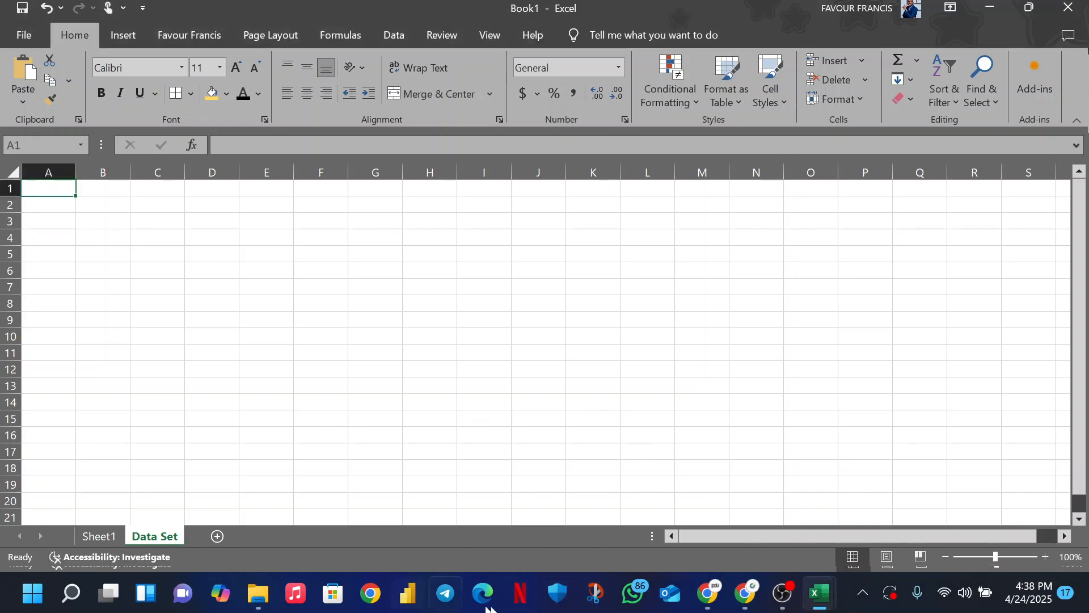
click(258, 594)
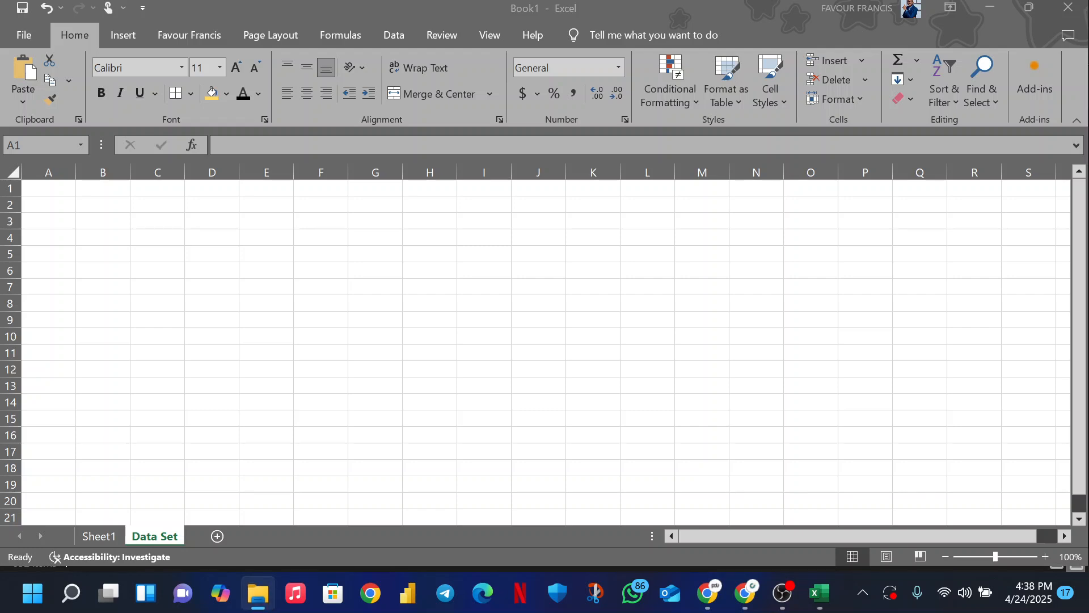
click(778, 604)
click(779, 606)
click(823, 602)
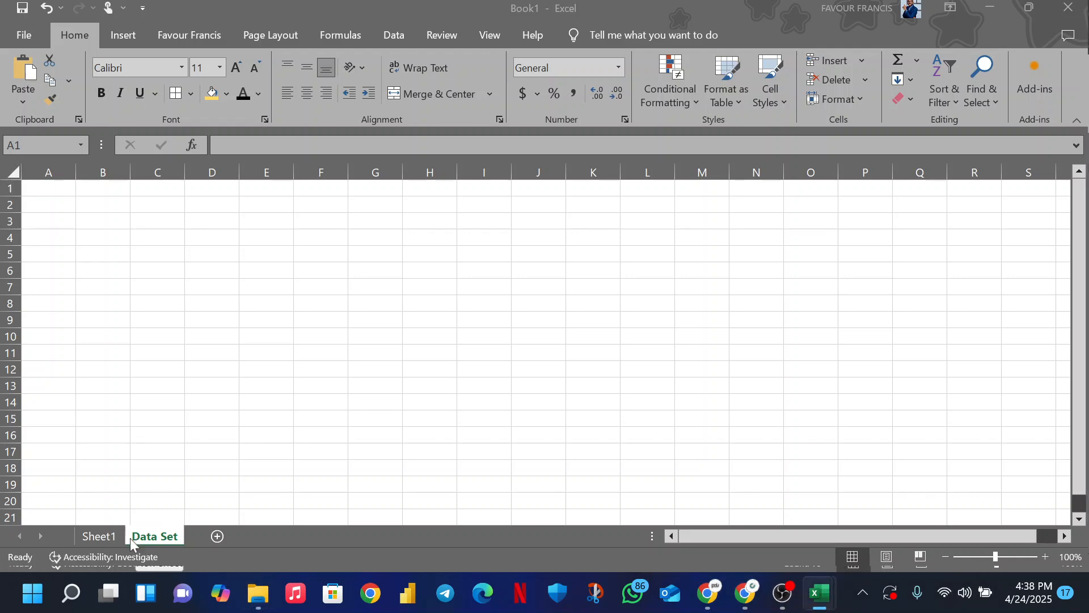
click(457, 596)
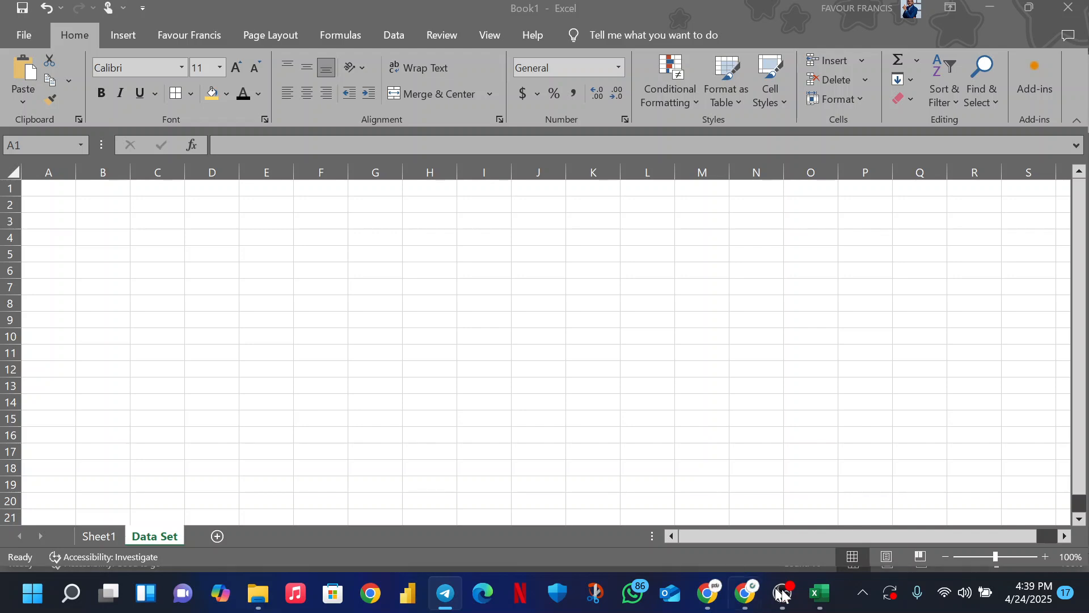
click(819, 593)
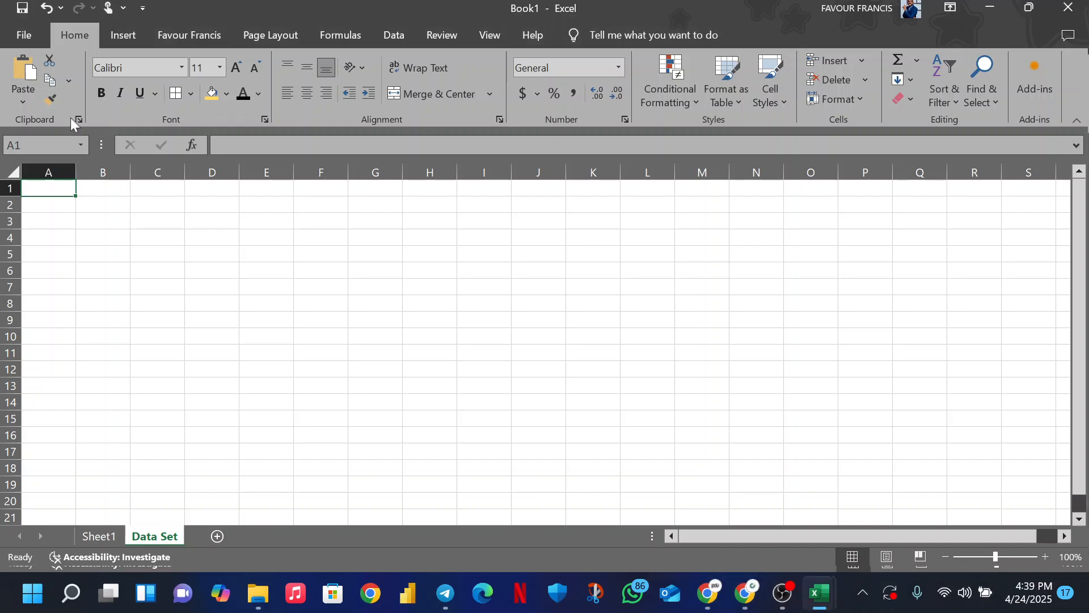
mouse_move(788, 596)
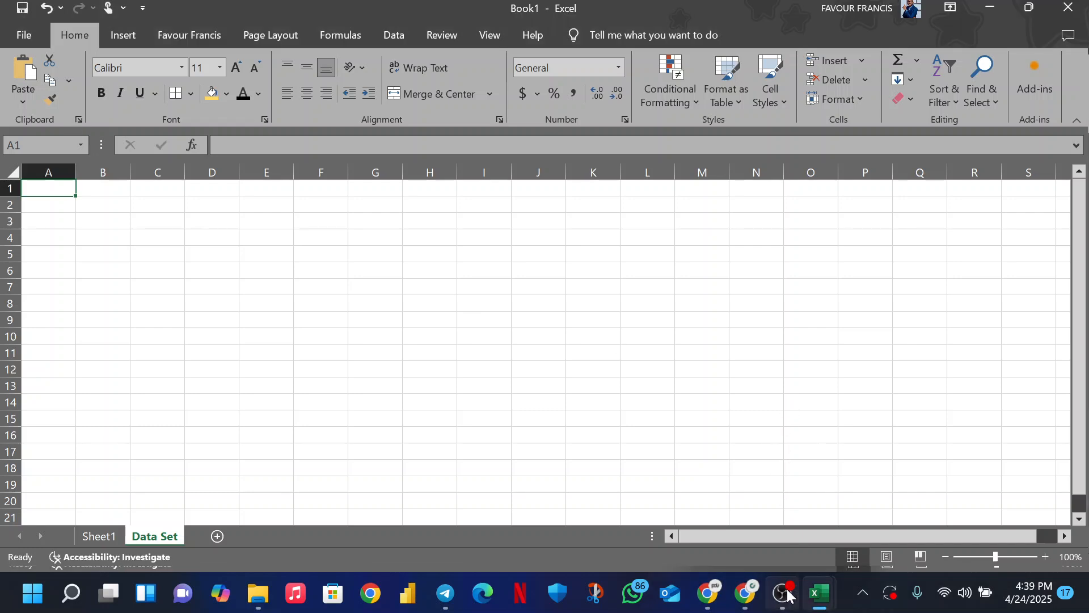
click(779, 538)
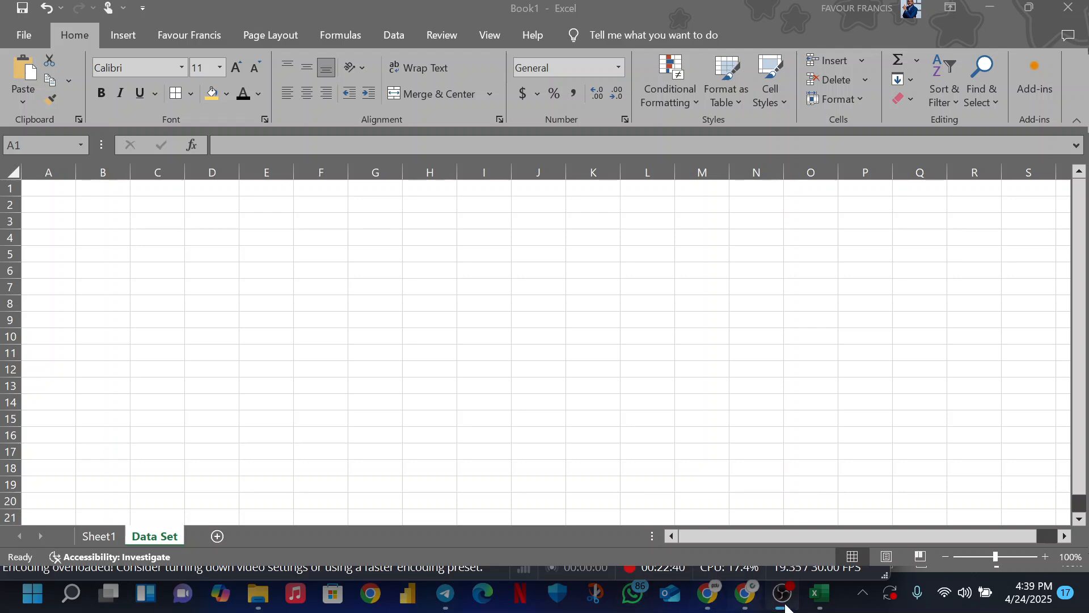
click(440, 599)
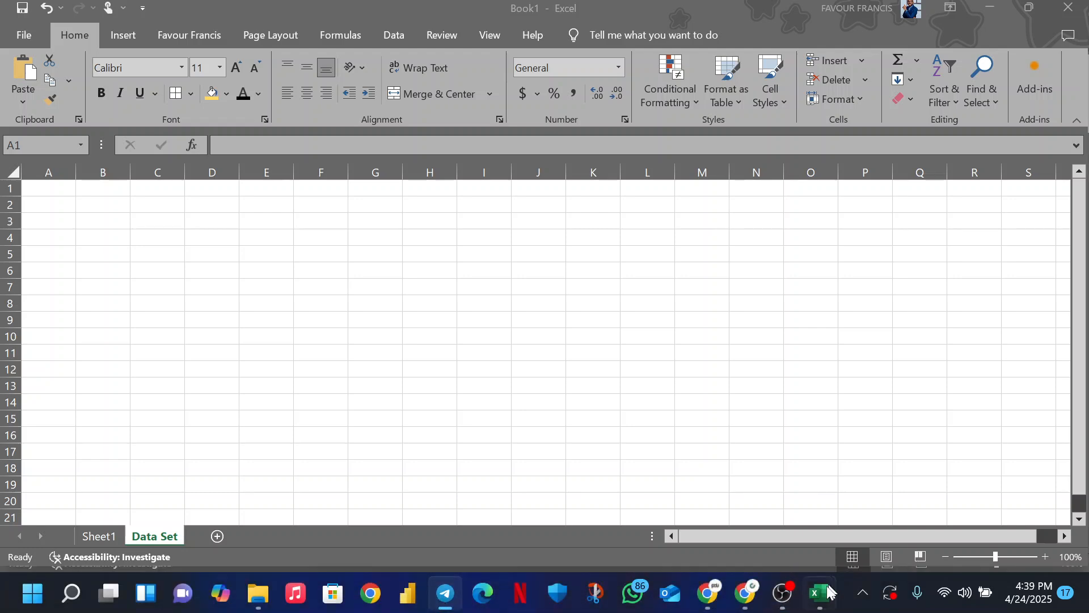
click(742, 486)
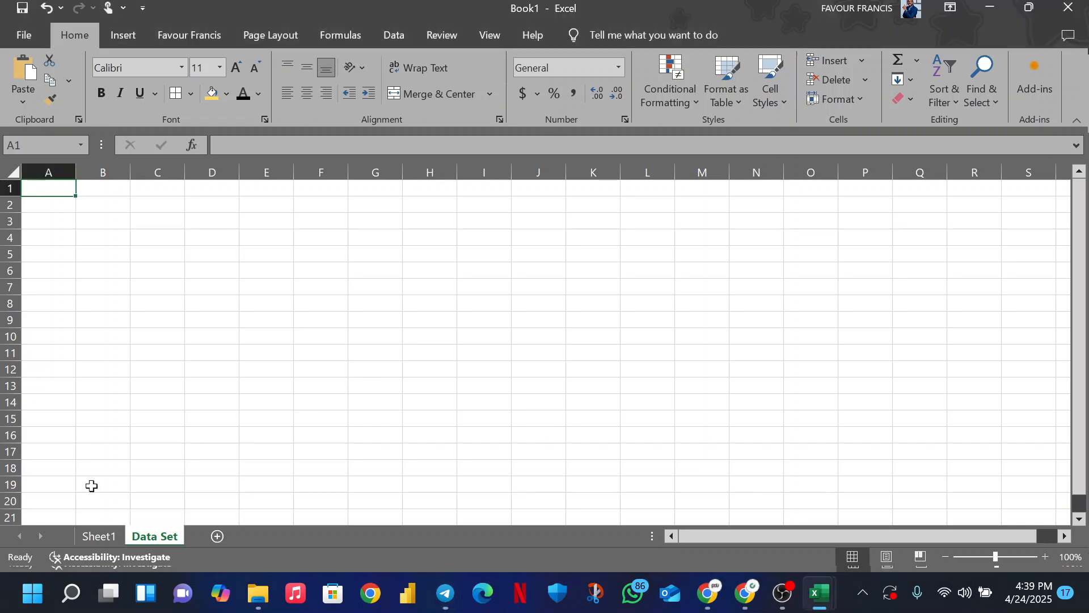
click(23, 35)
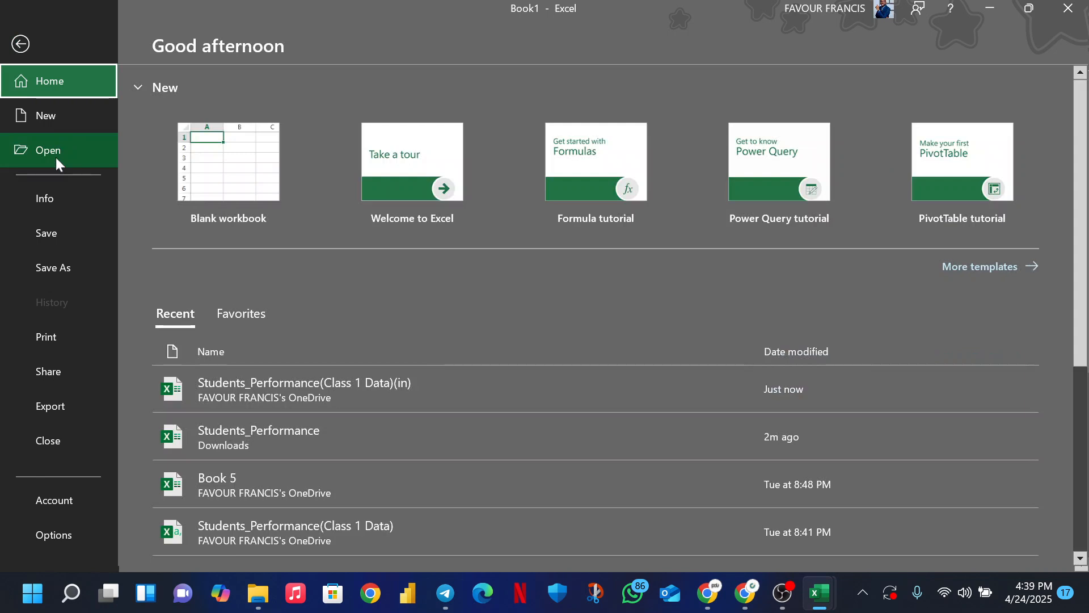
click(56, 159)
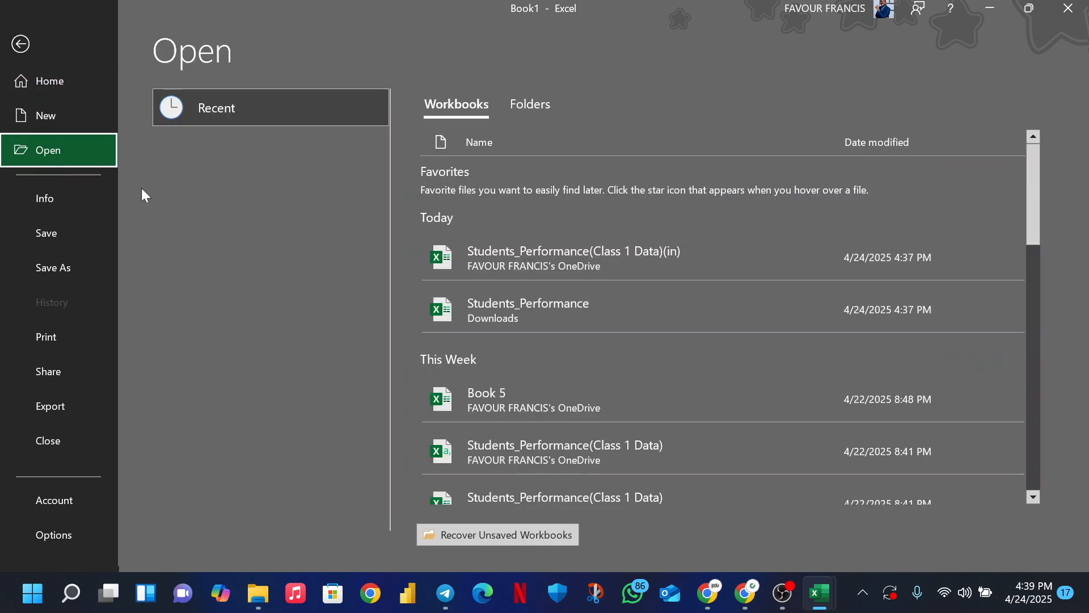
click(229, 312)
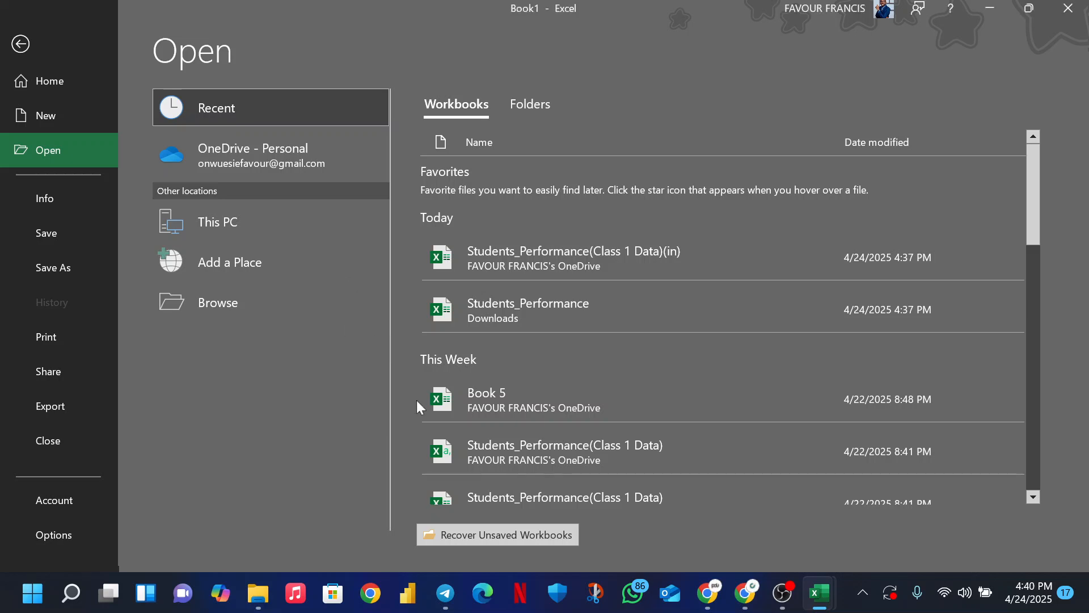
key(Escape)
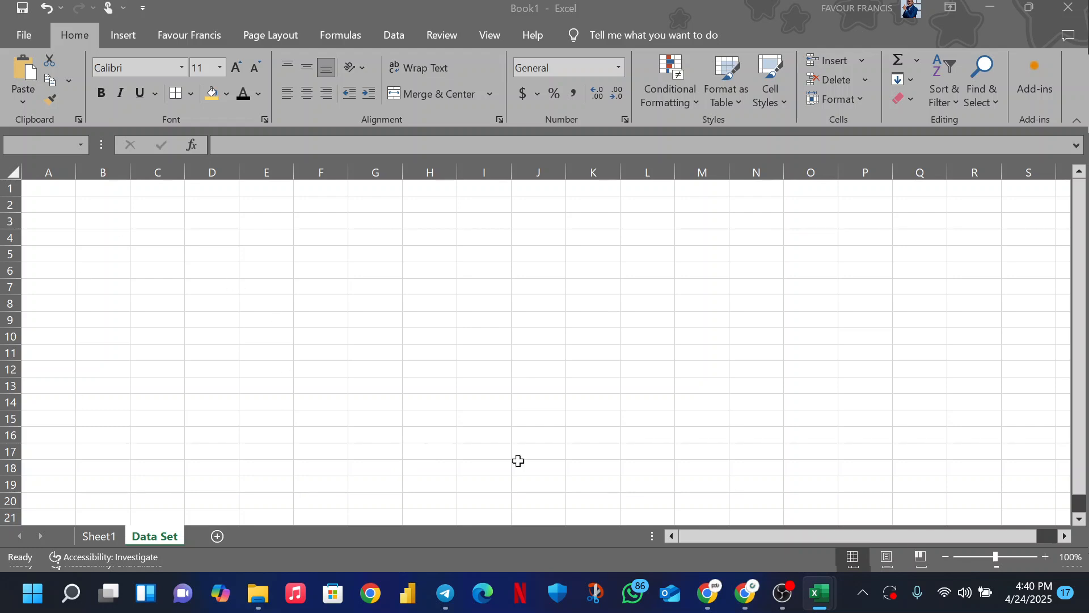
Minimise the Book1 workbook and bring up the Students_Performance(Class 1 Data)(in) workbook.
click(782, 593)
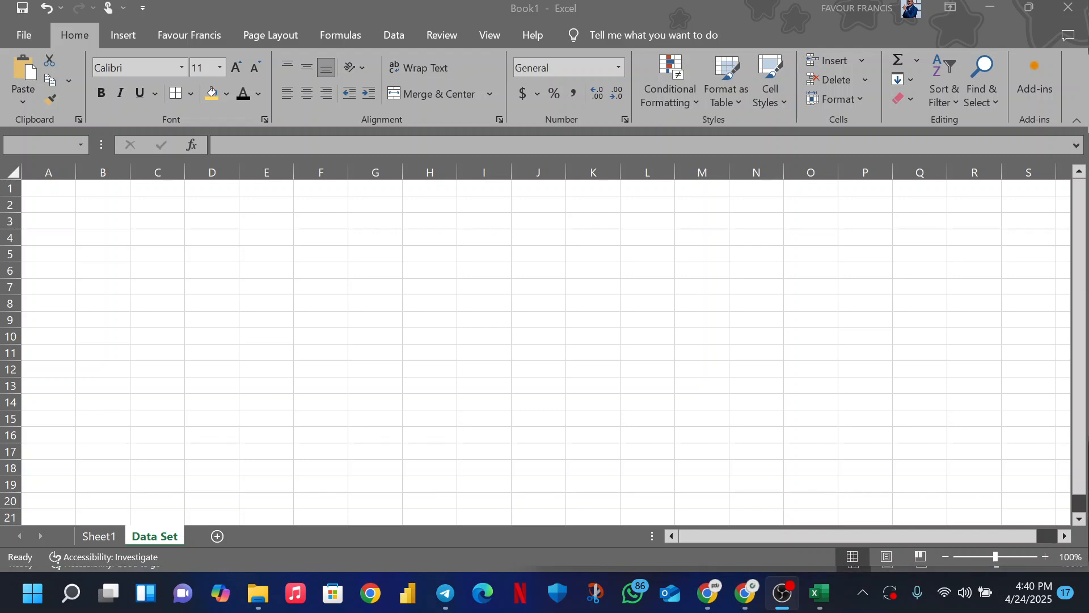
click(885, 456)
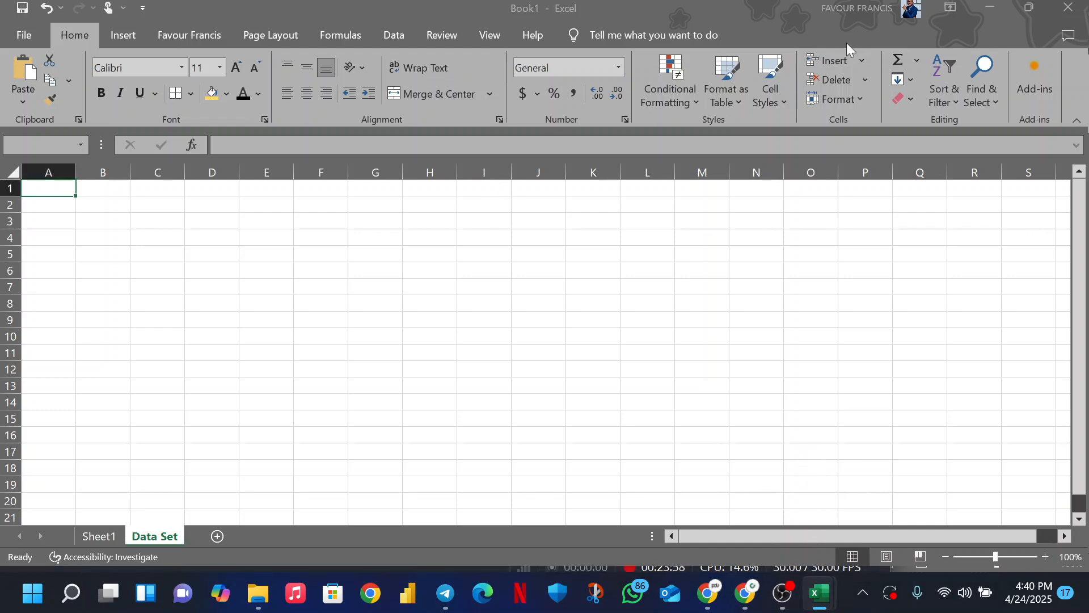
click(990, 7)
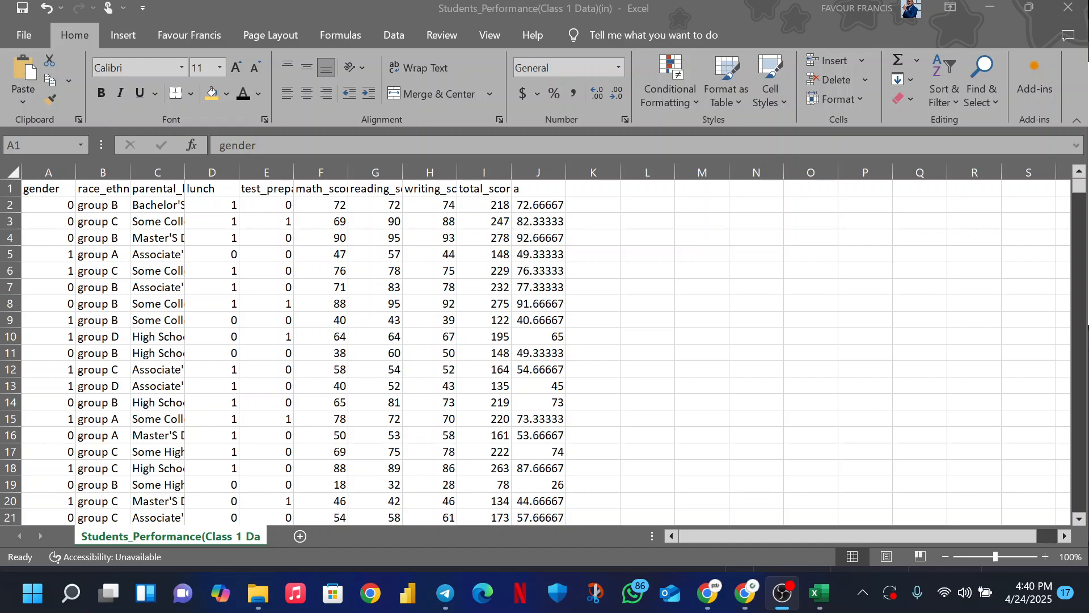
click(826, 600)
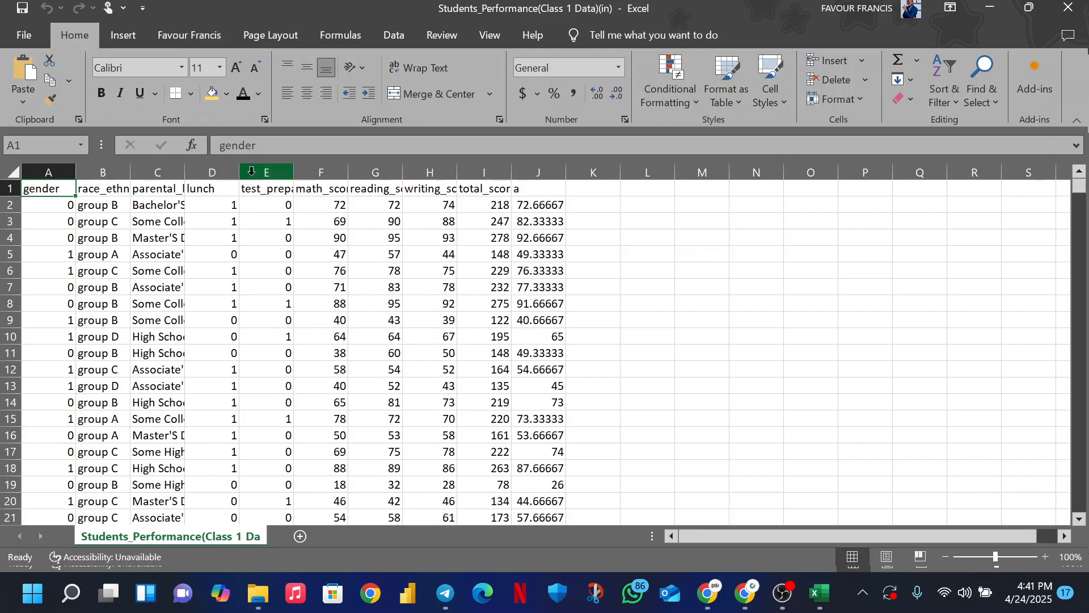
Select the student records from A1 across to column J and down the rows, and return to the first row.
drag(49, 189, 510, 610)
scroll(606, 306, up, 20)
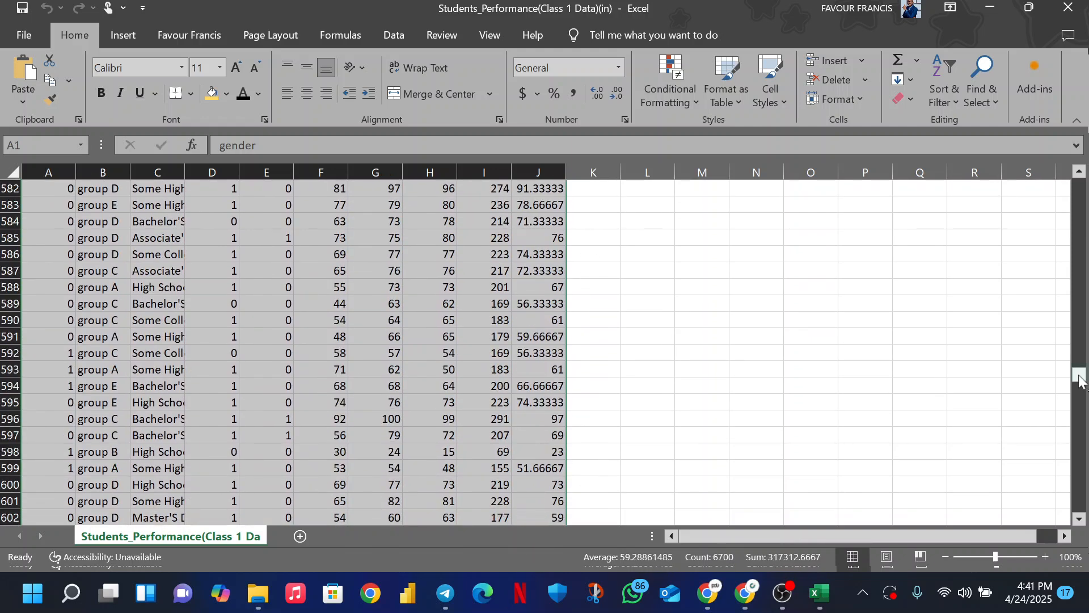
drag(1079, 376, 1079, 185)
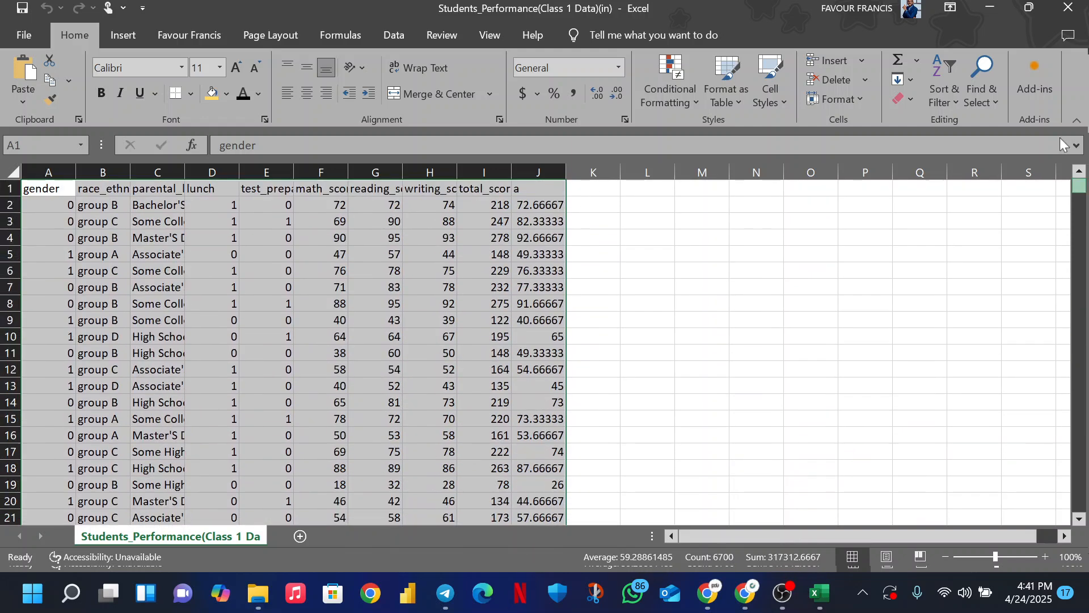
Select the whole worksheet and widen all its columns equally so that more of the headers and entries fits.
click(12, 172)
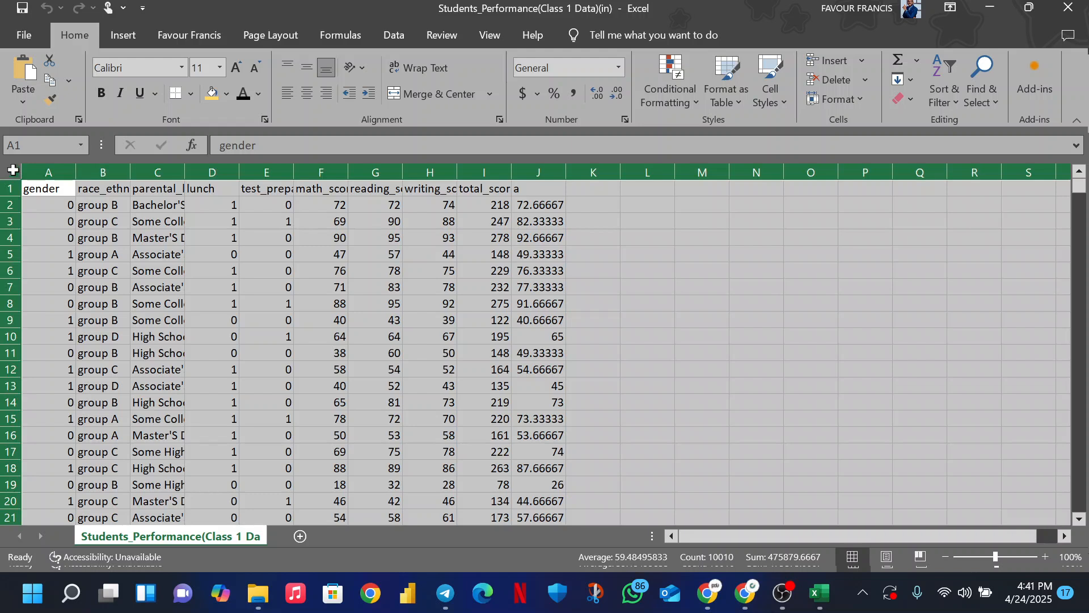
drag(75, 172, 114, 173)
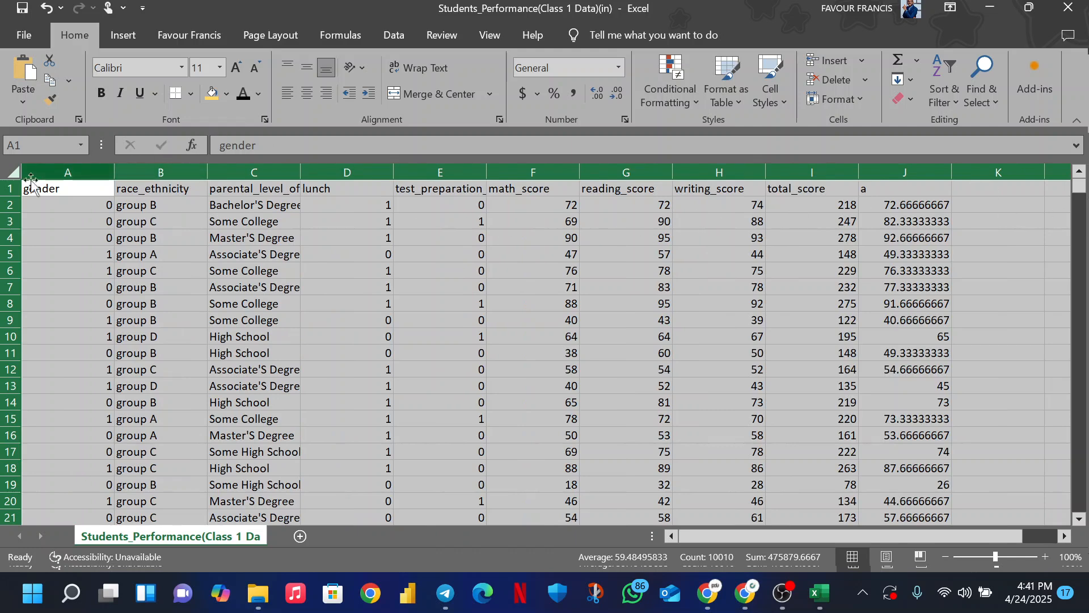
key(ctrl+z)
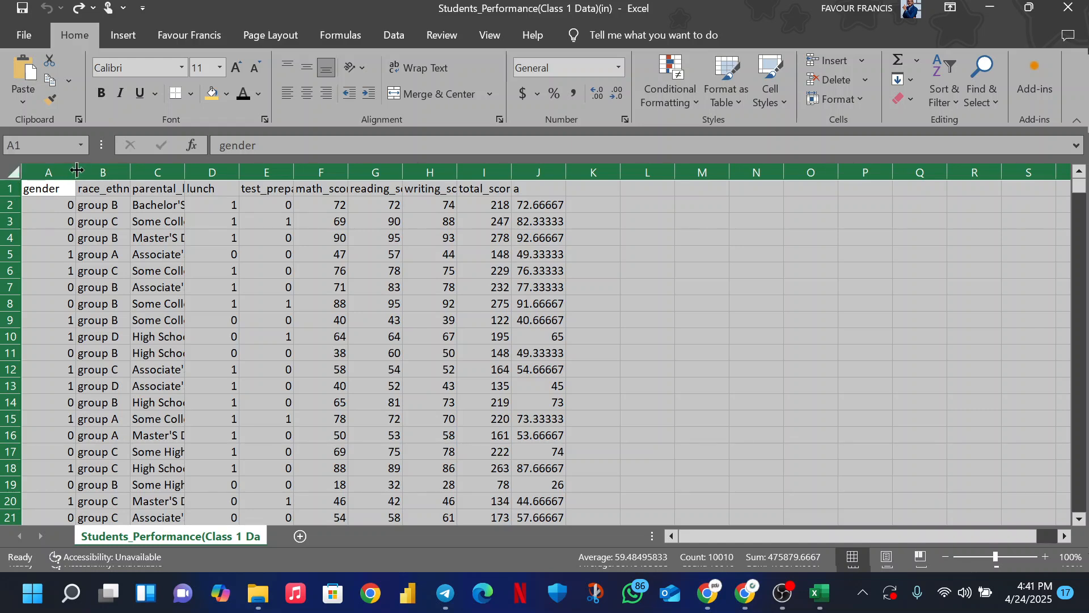
drag(94, 171, 127, 171)
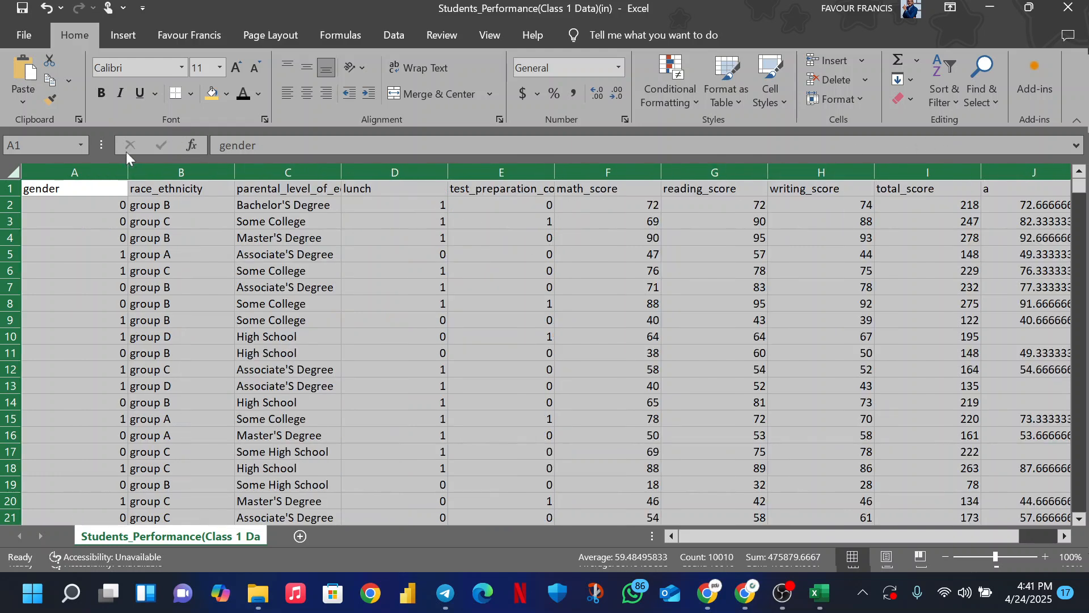
drag(126, 169, 111, 169)
Set the font size of the header row A1:J1 to 14.
click(95, 188)
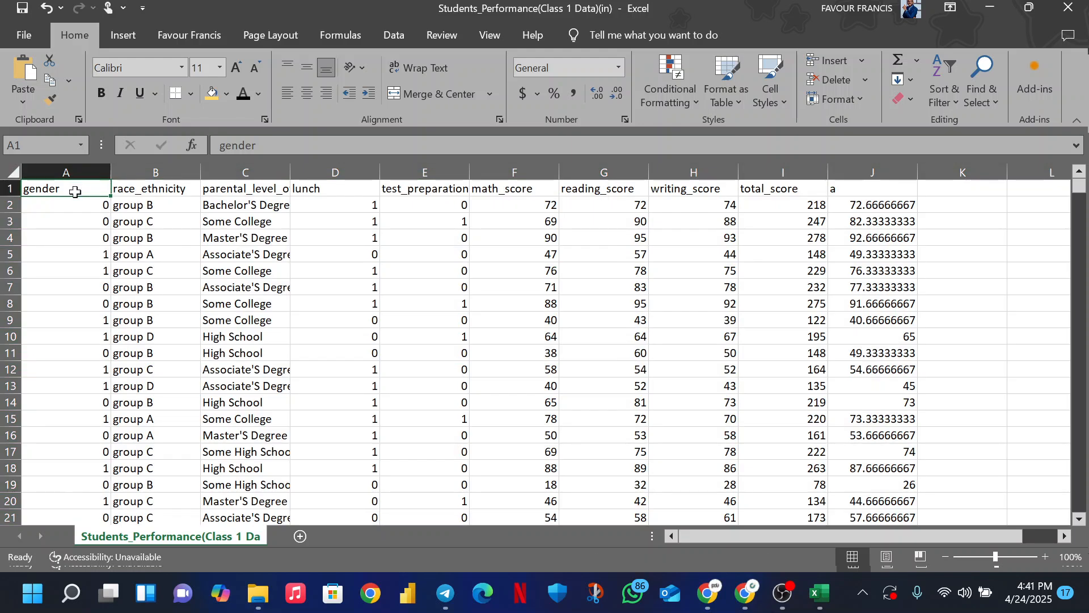
drag(89, 188, 867, 188)
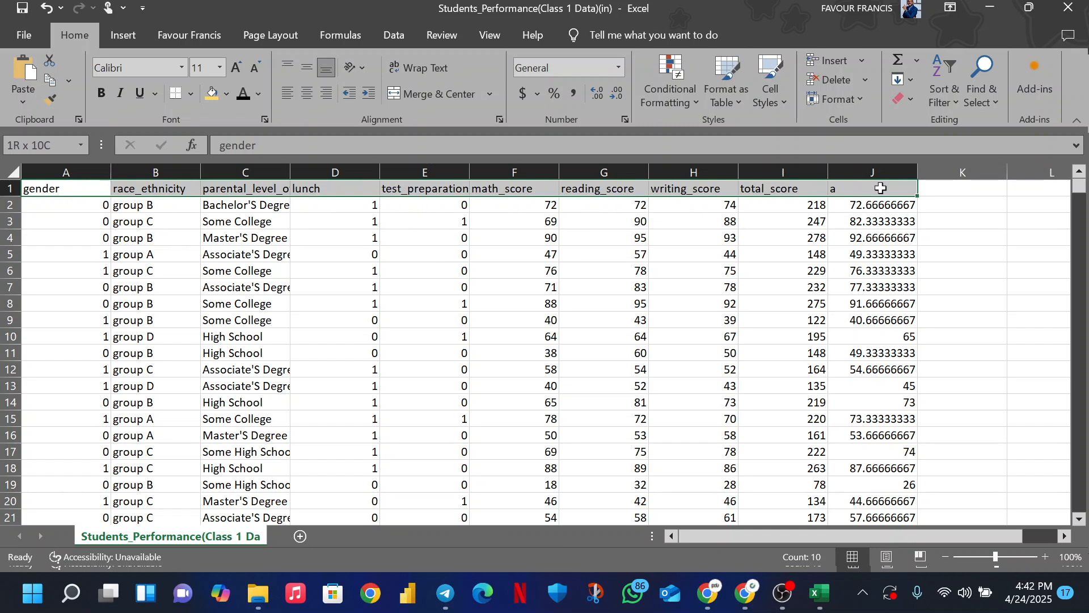
drag(881, 188, 881, 188)
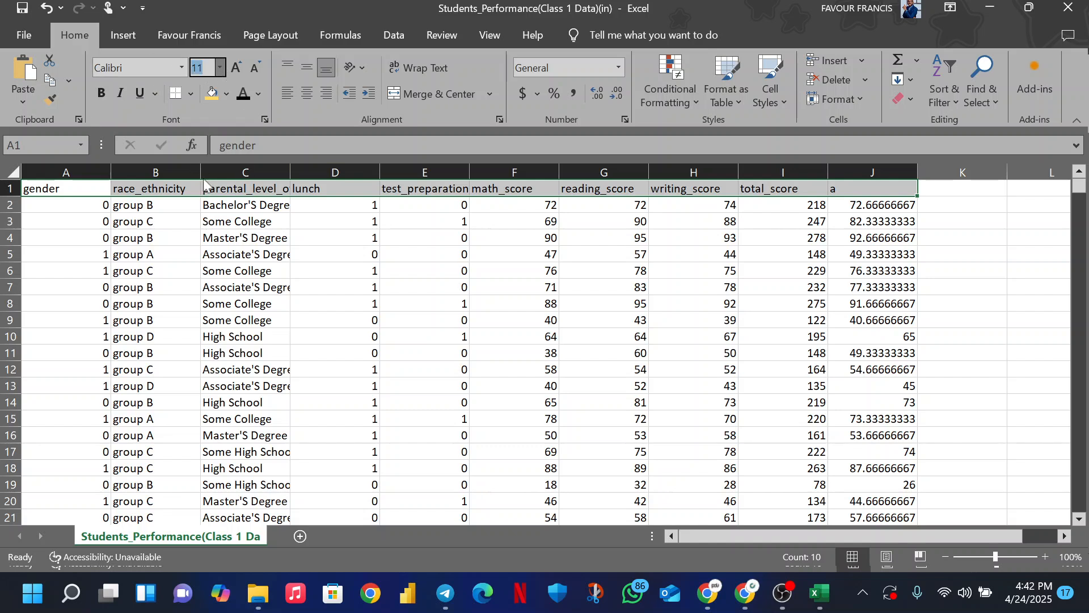
text(14)
key(Return)
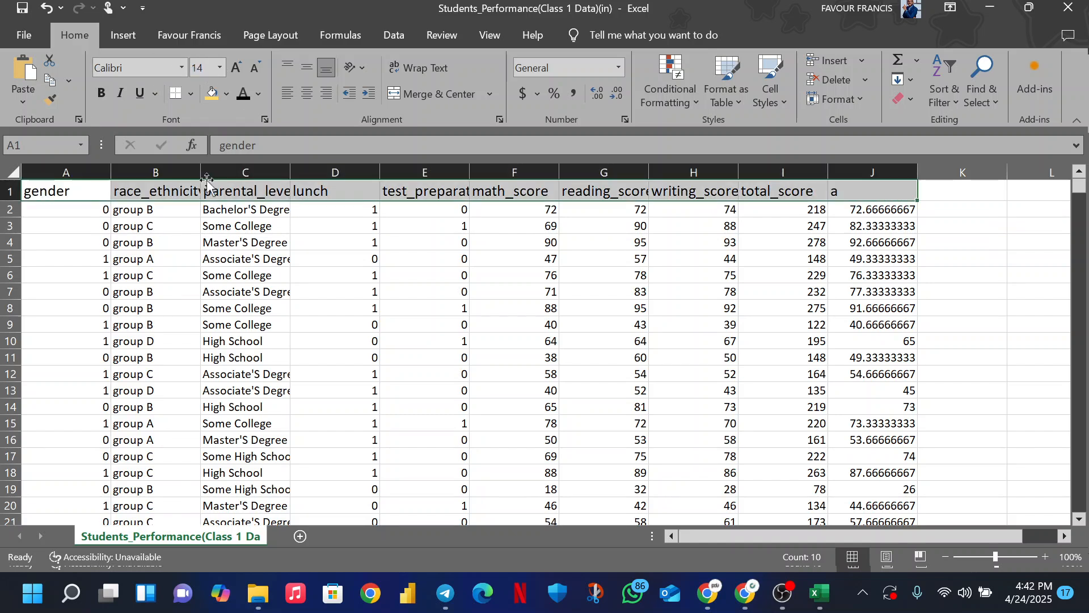
Make the header row A1:J1 bold and give it a light gold fill.
click(100, 97)
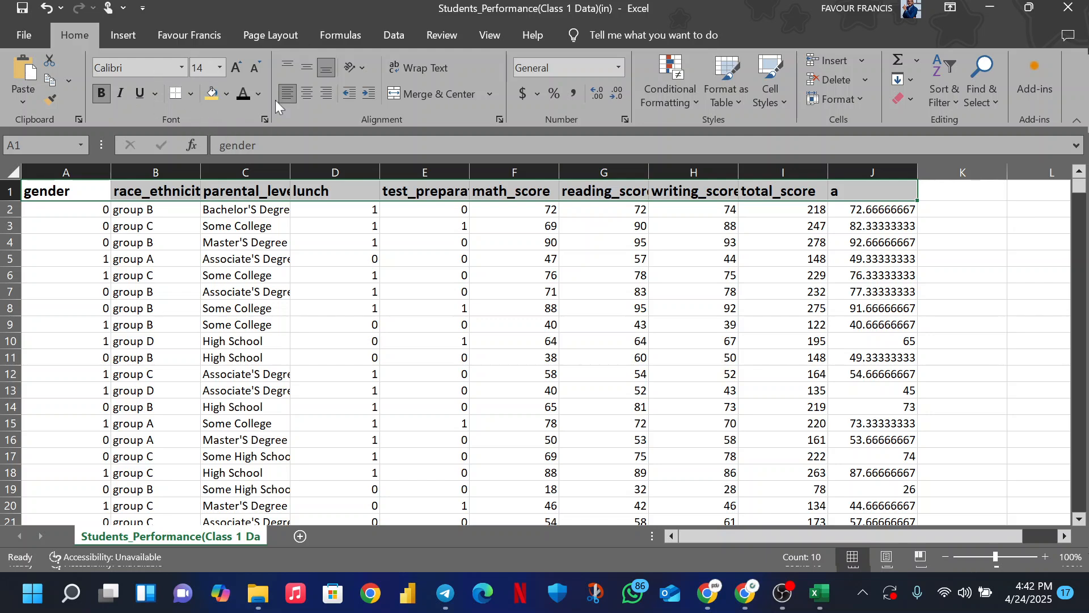
click(223, 96)
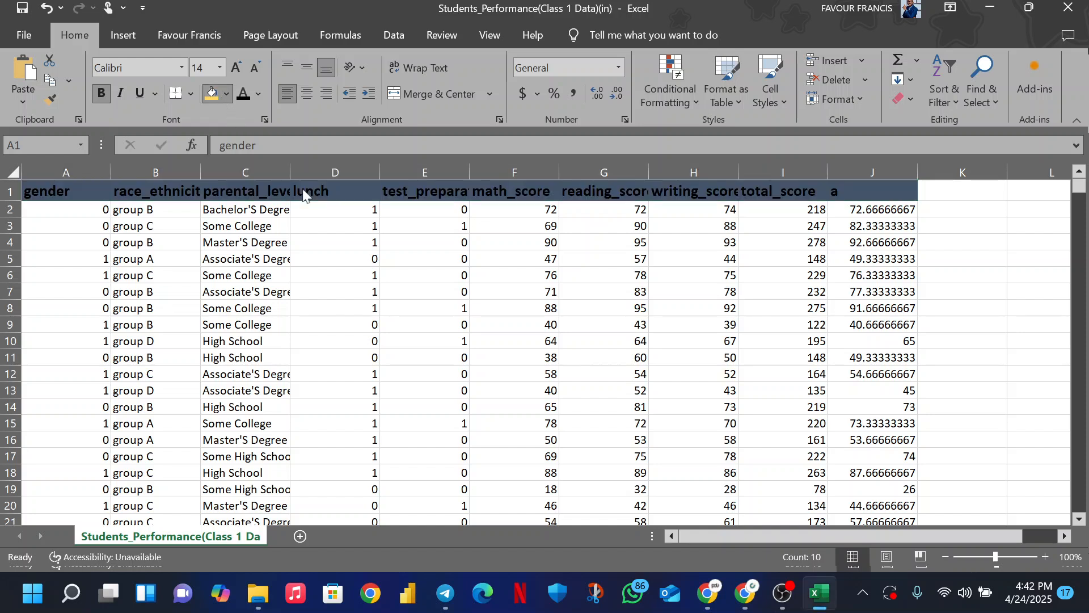
click(384, 204)
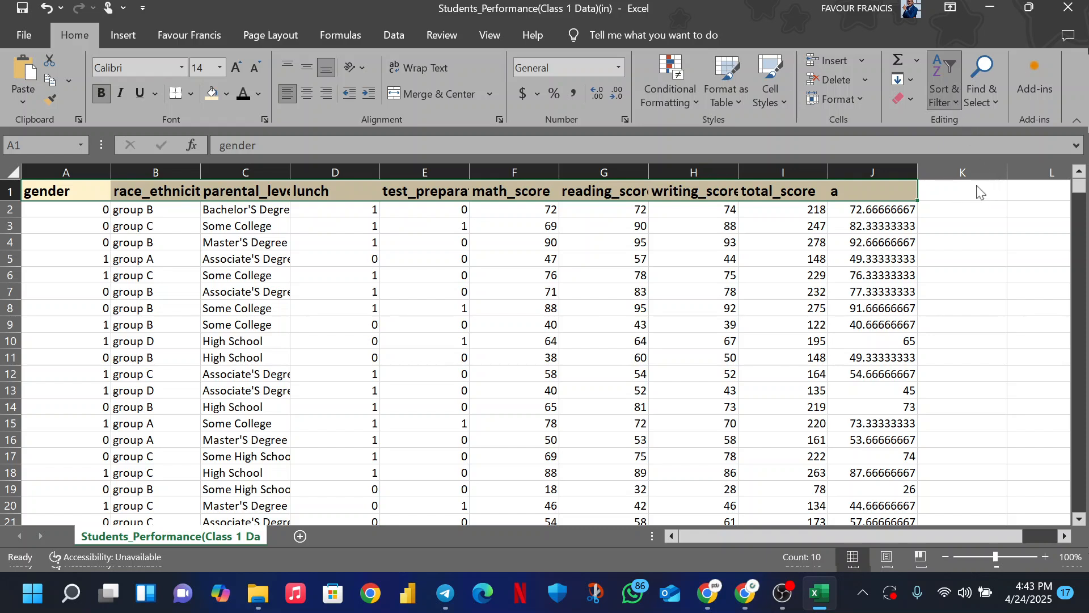
Add filters to the header row and sort the data by the race_ethnicity column from A to Z.
key(ctrl+shift+l)
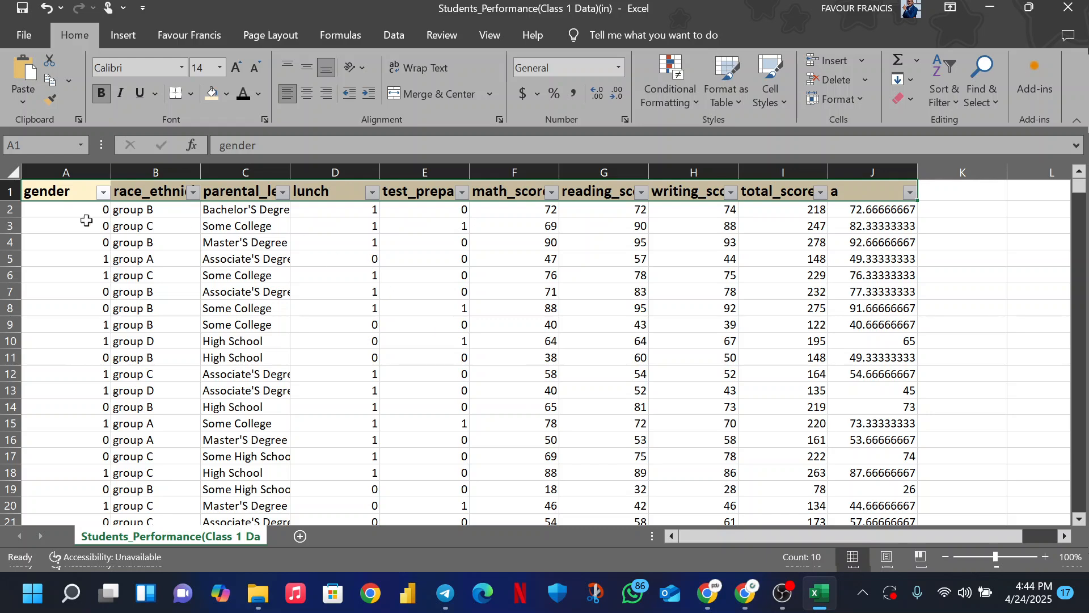
scroll(94, 408, down, 2)
scroll(130, 217, up, 2)
click(298, 205)
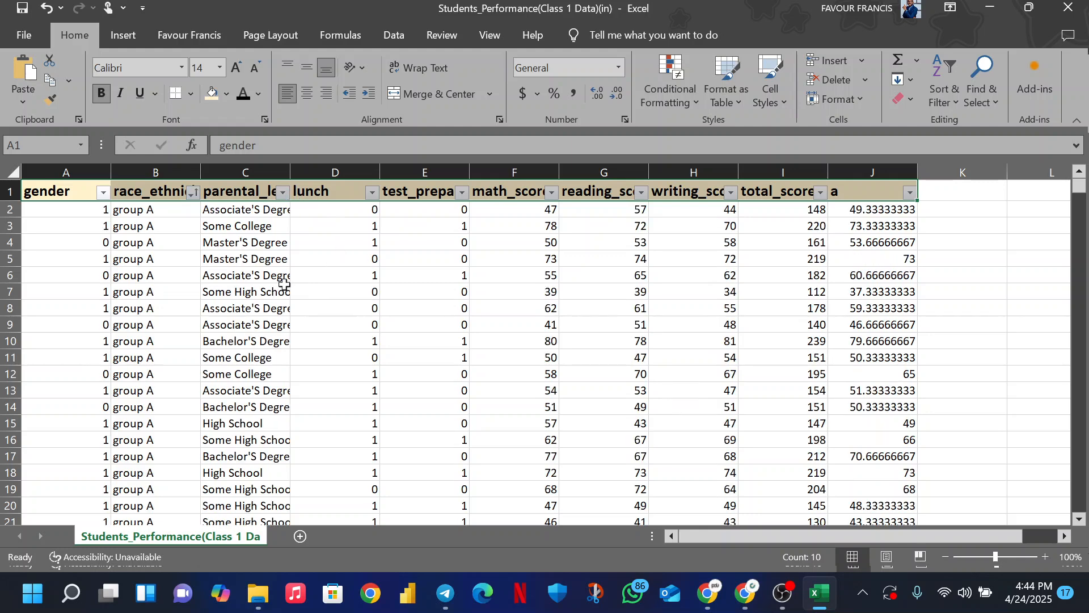
Look through the sorted race_ethnicity groups down the rows, and select cells B11:B13 back near the start of the data.
scroll(152, 283, down, 1)
scroll(151, 283, down, 18)
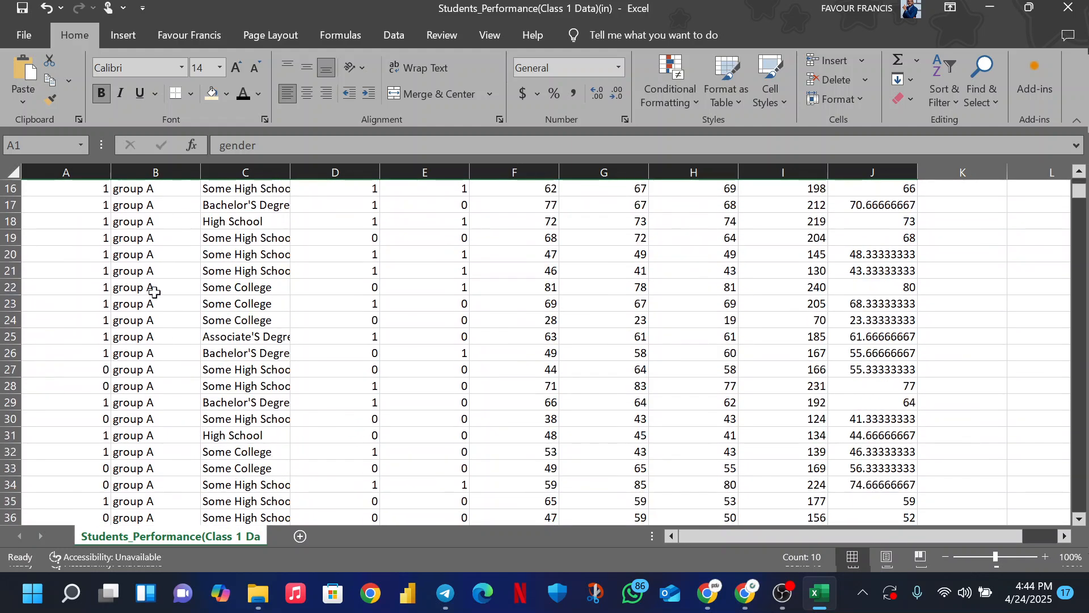
scroll(157, 305, down, 20)
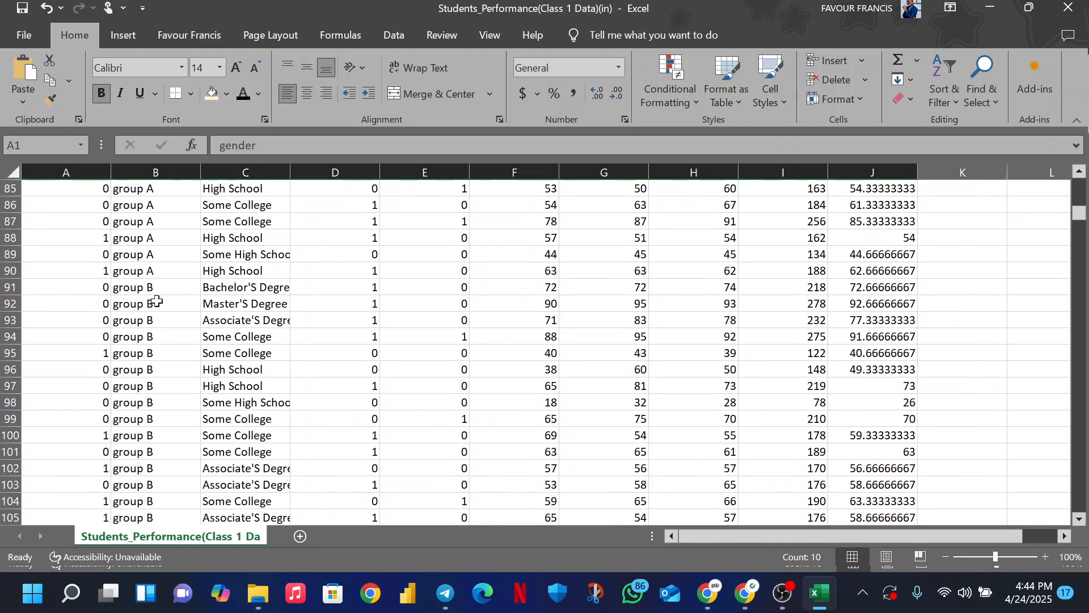
scroll(152, 288, up, 18)
scroll(153, 289, up, 20)
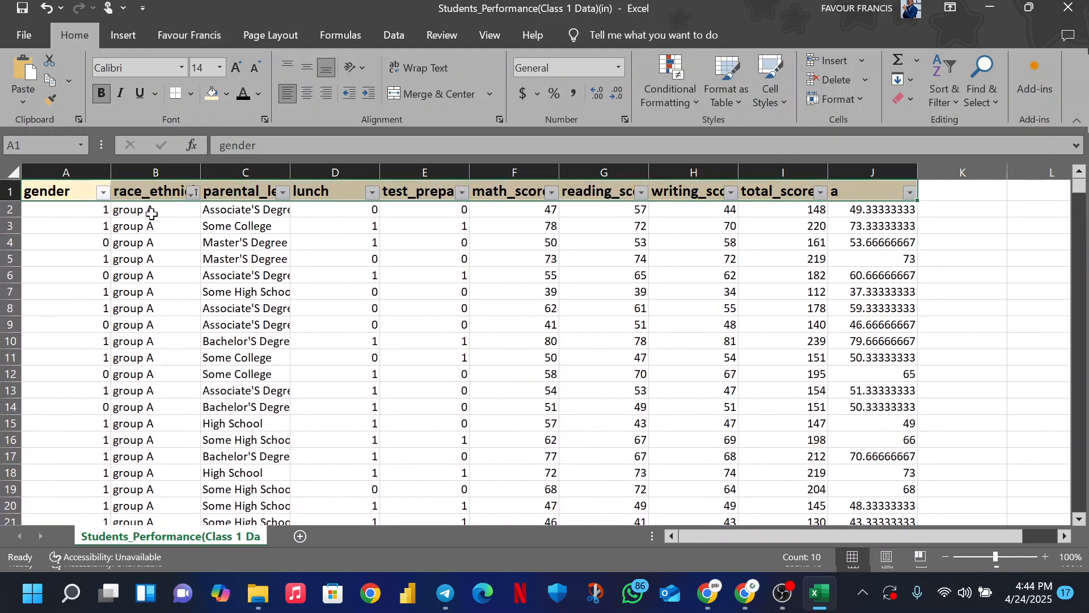
drag(154, 358, 158, 390)
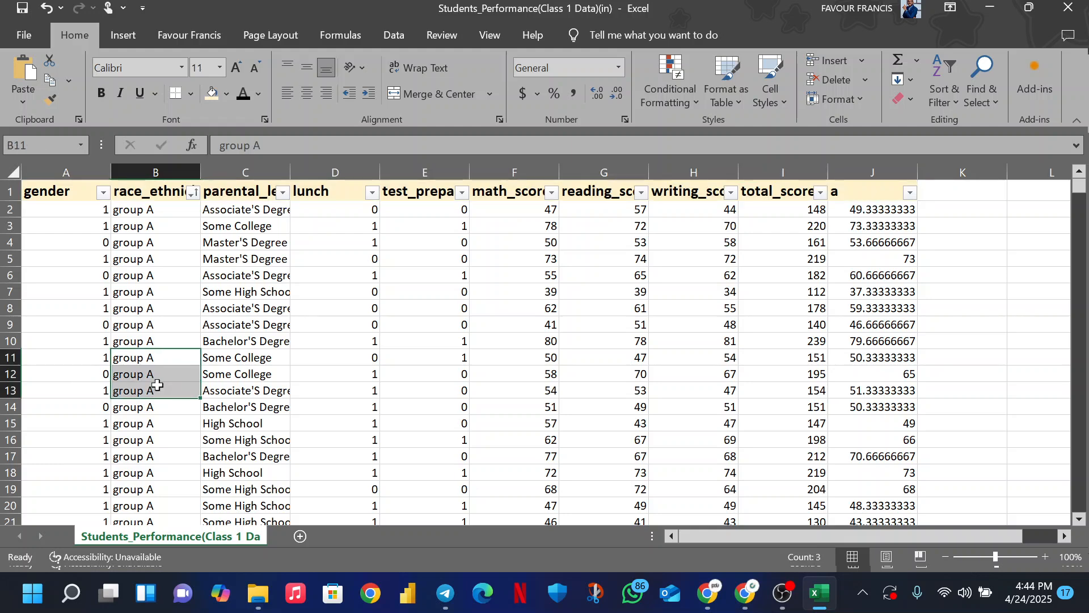
Look through the group A and group B rows of the sorted race_ethnicity column and return to the first rows.
click(168, 476)
scroll(149, 247, down, 20)
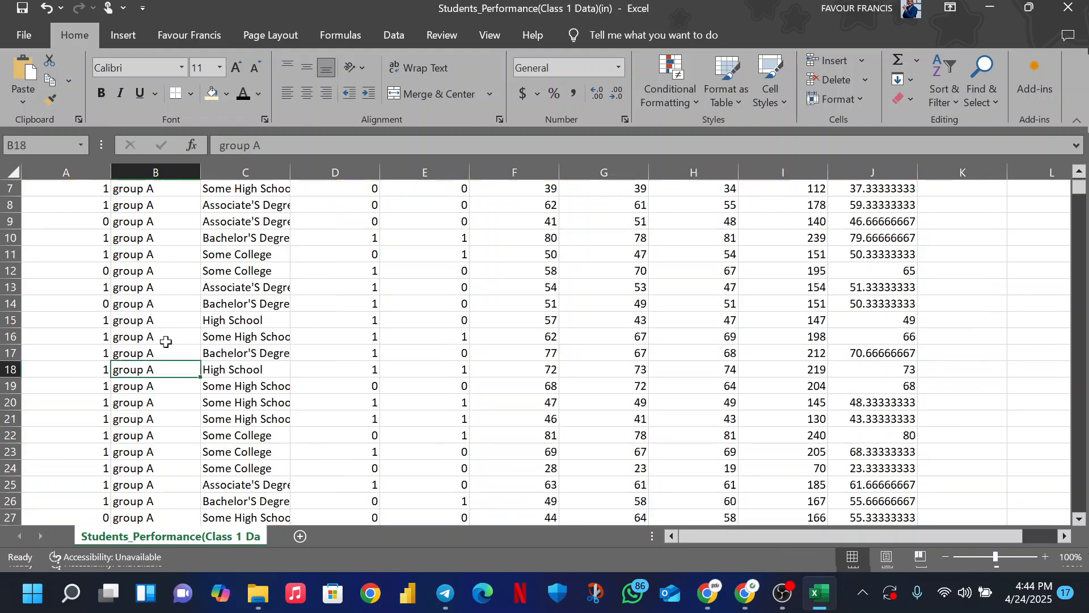
scroll(159, 345, down, 20)
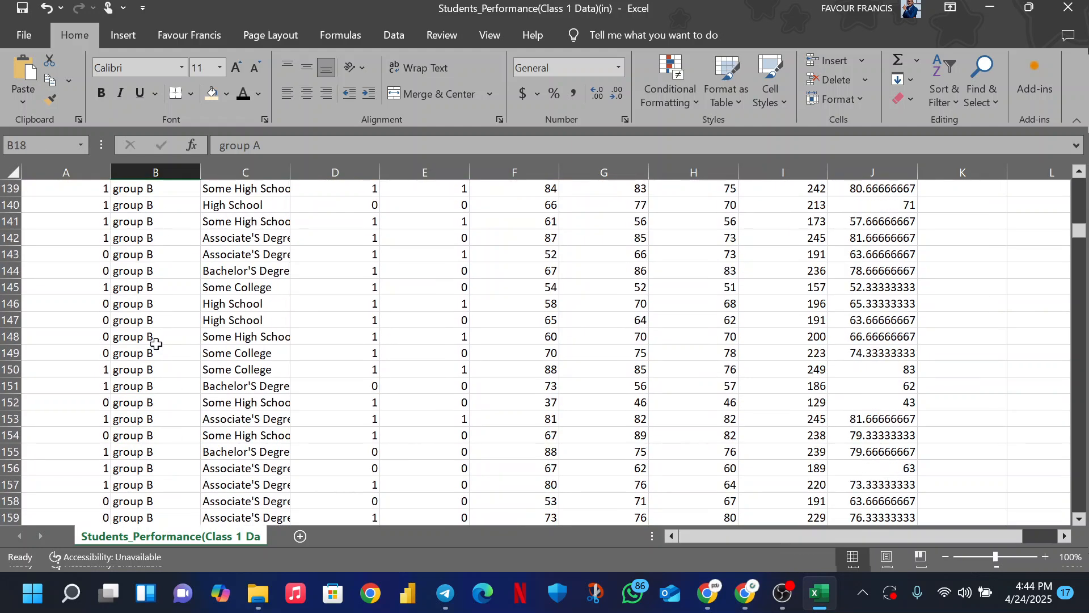
scroll(163, 343, down, 11)
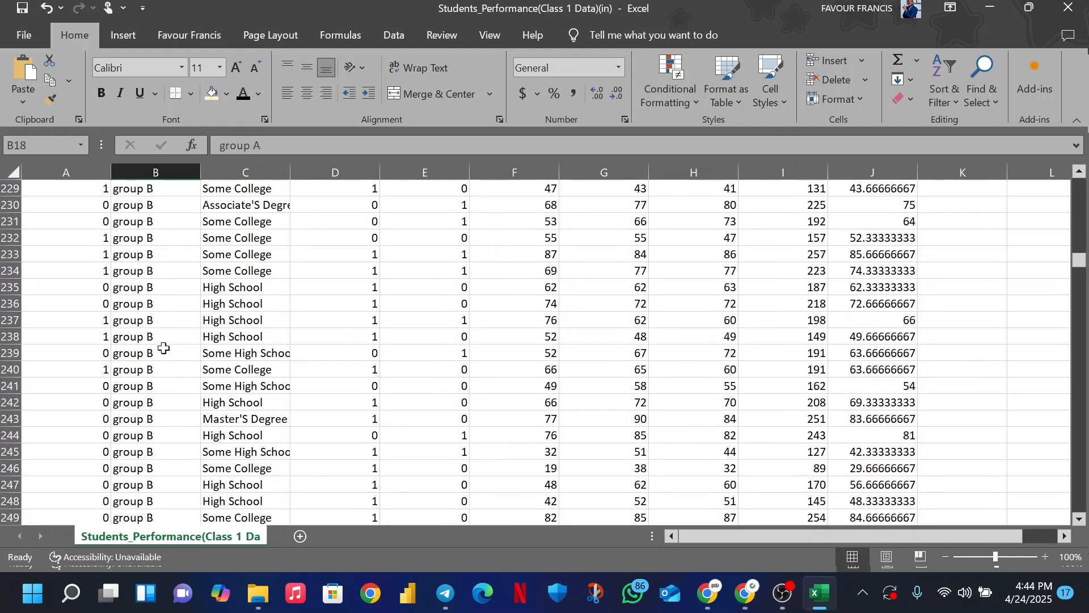
scroll(167, 347, up, 12)
scroll(164, 344, up, 20)
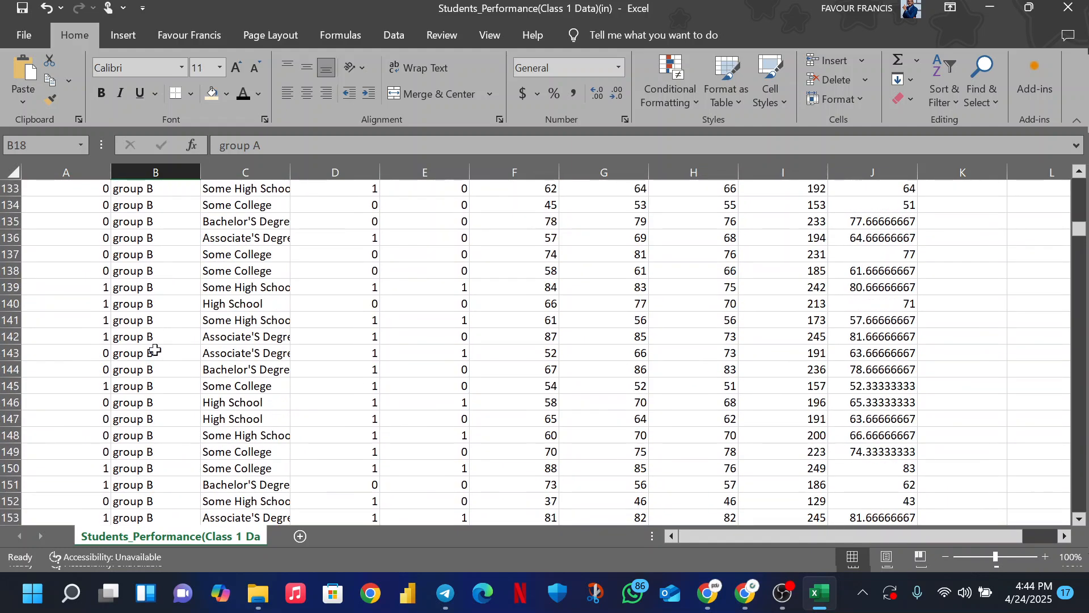
scroll(146, 345, up, 13)
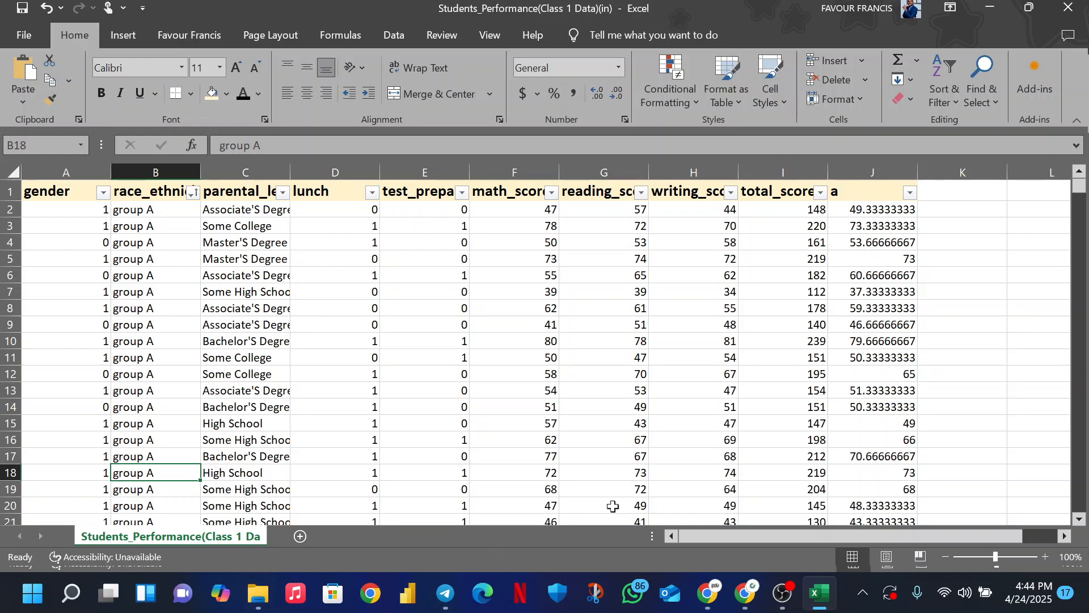
Clear the entire contents of column J, including its header.
drag(731, 537, 897, 529)
click(775, 170)
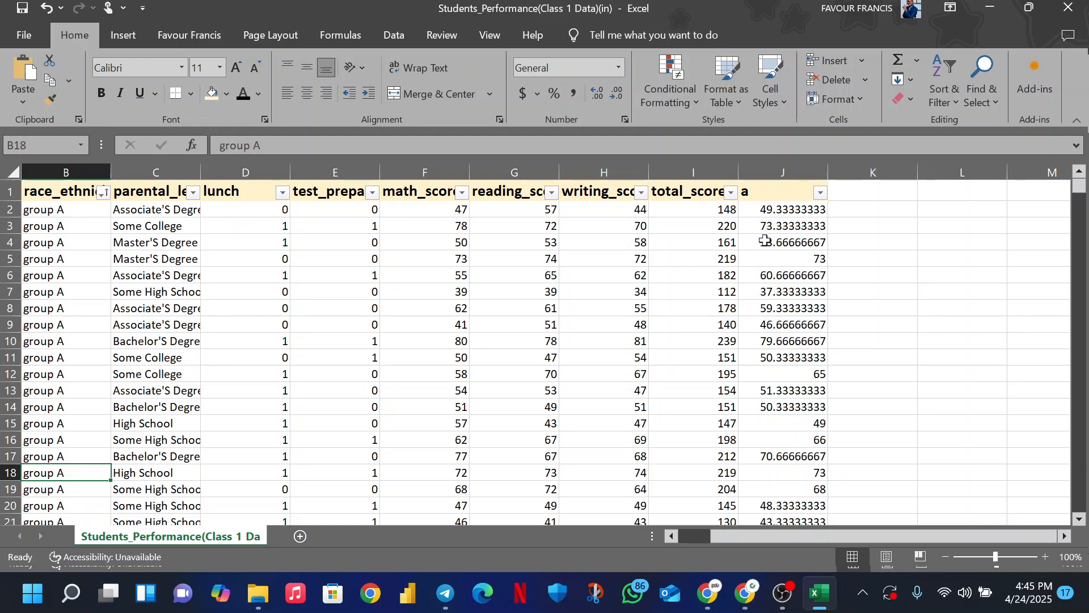
click(773, 169)
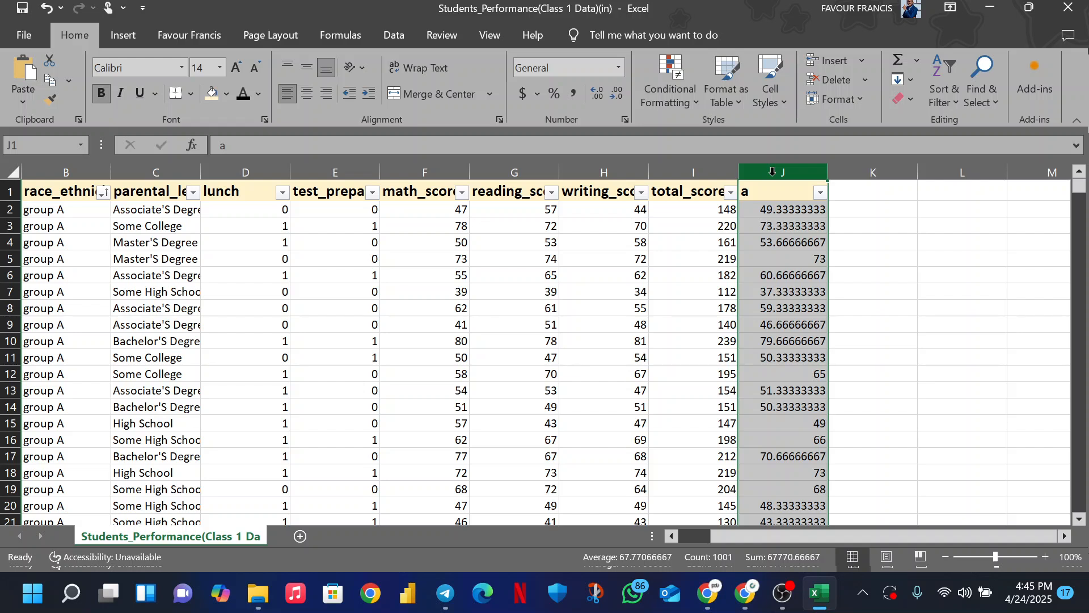
key(Delete)
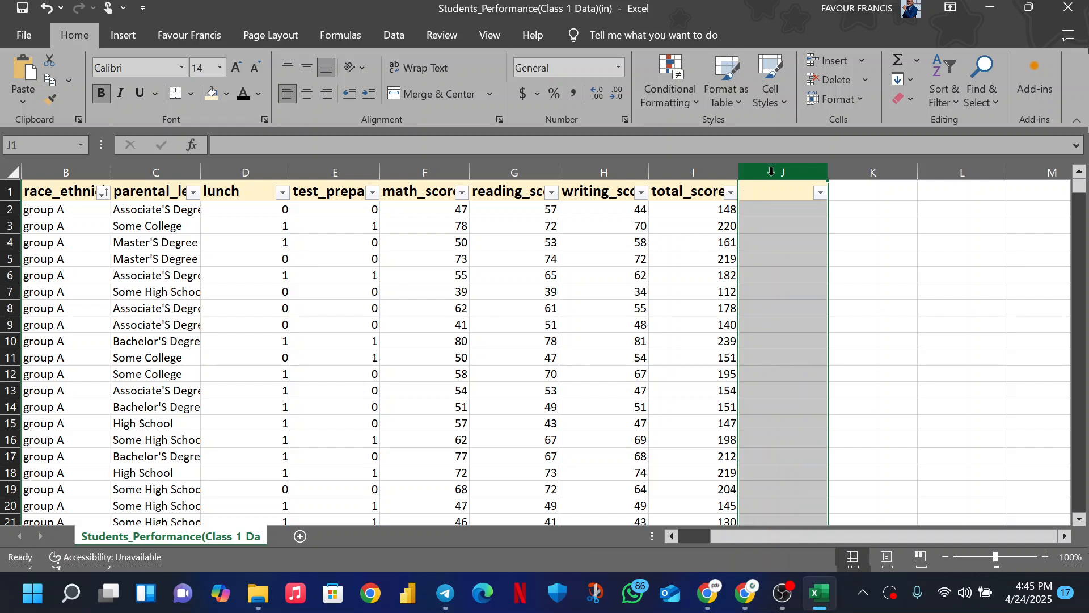
click(783, 276)
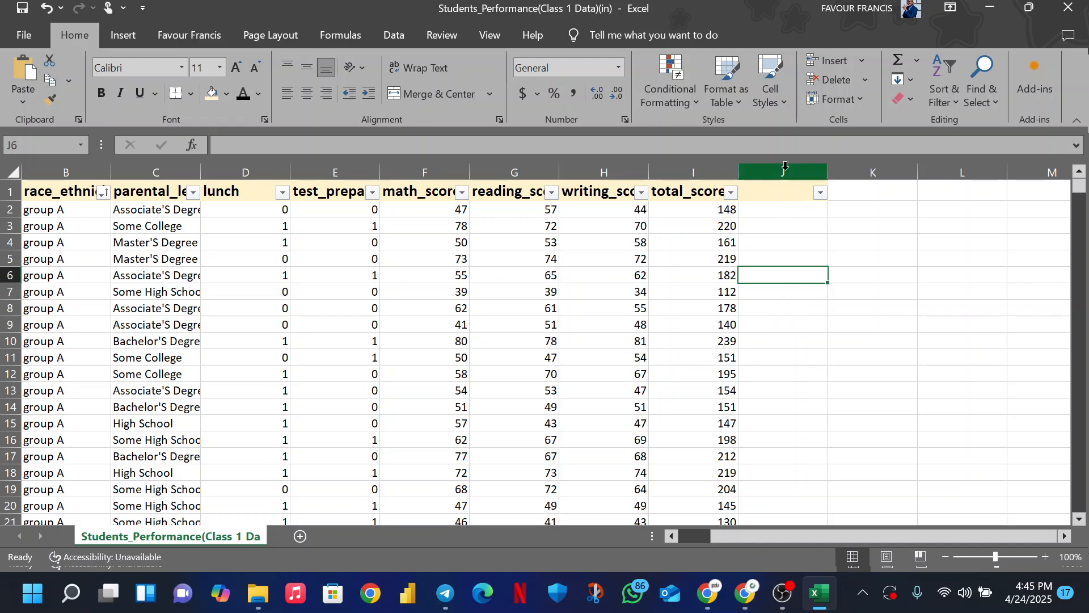
Enter the header Total in cell J1.
click(770, 194)
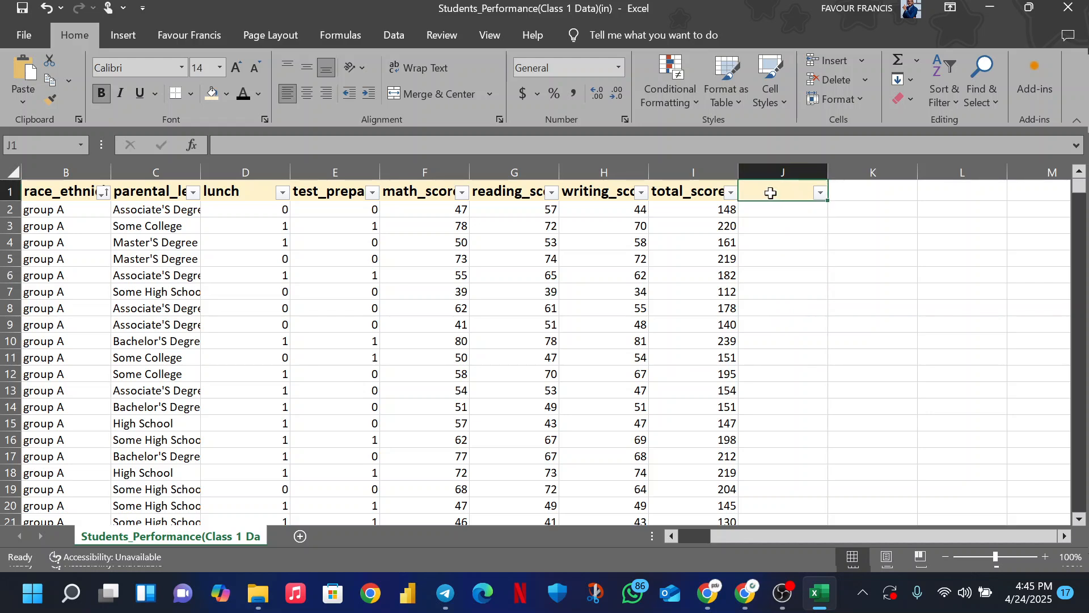
text(T)
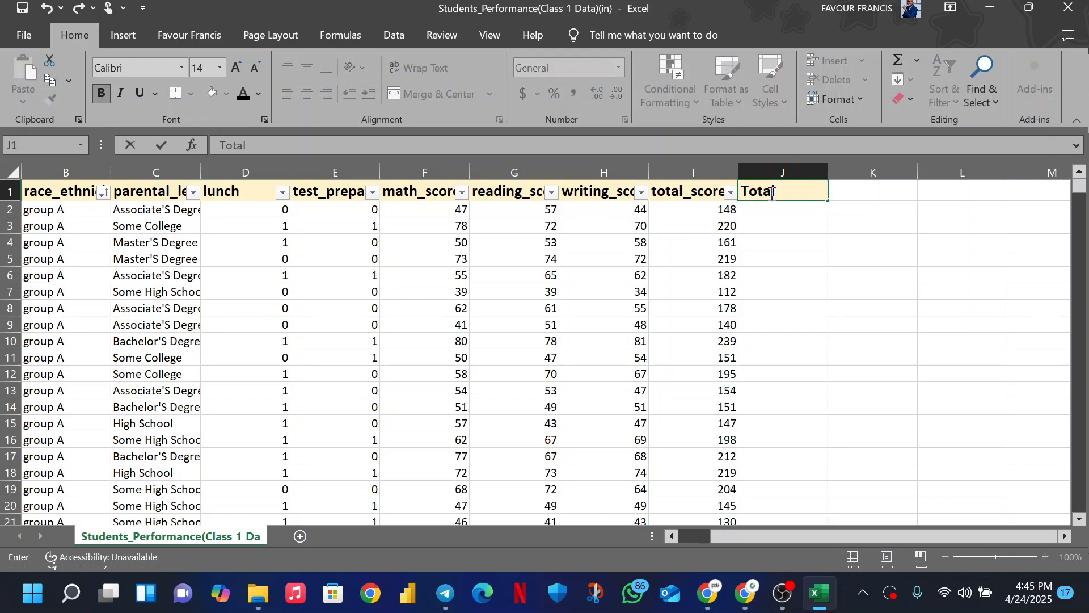
text(otal)
click(841, 191)
click(773, 193)
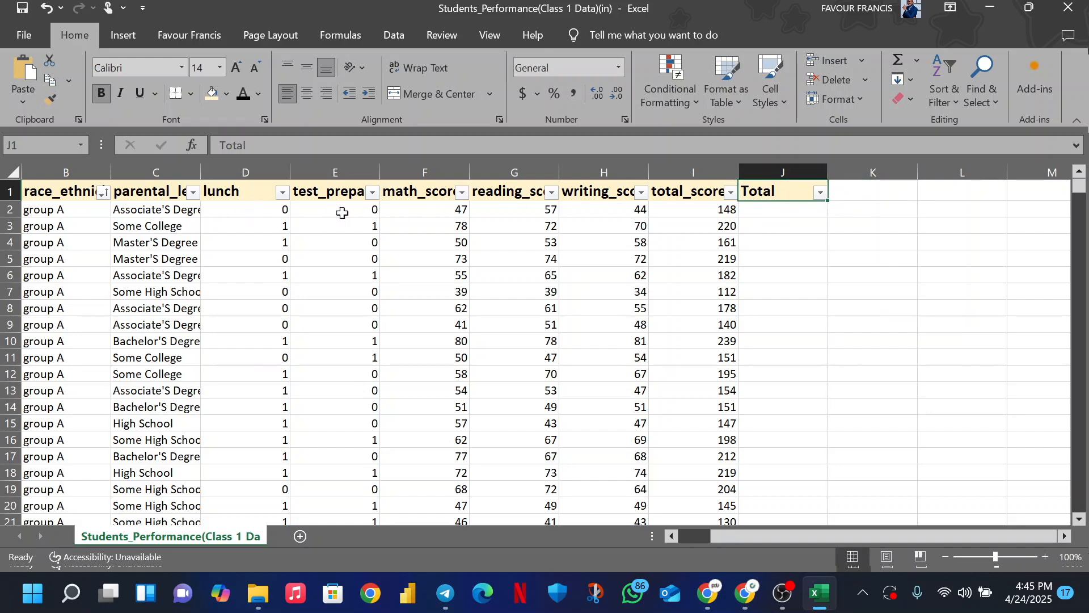
Enter the formula =SUM(D2:I2) in cell J2 under the Total header.
click(786, 211)
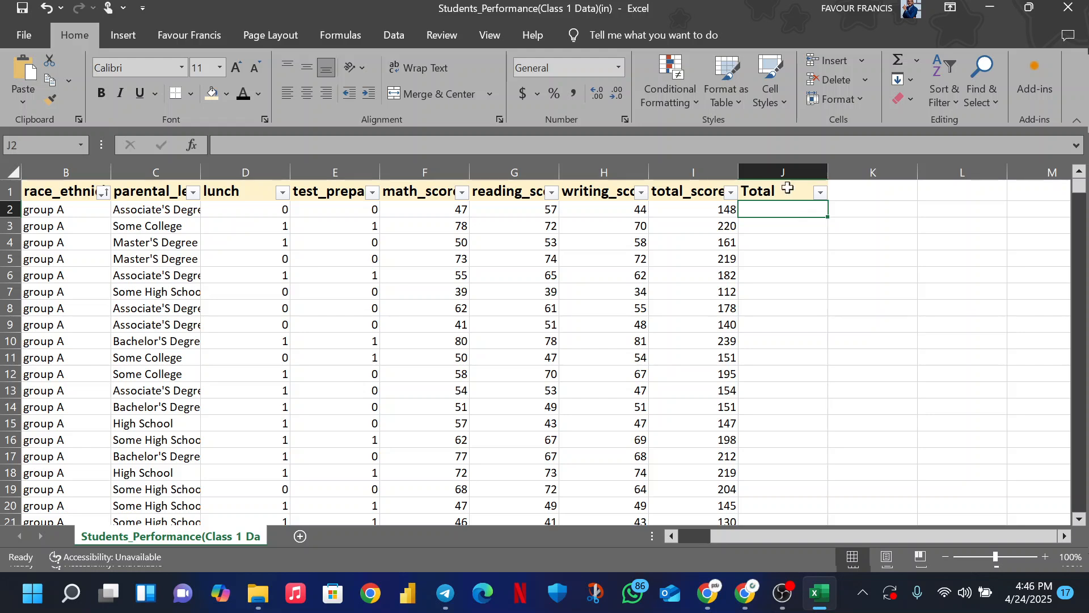
click(789, 191)
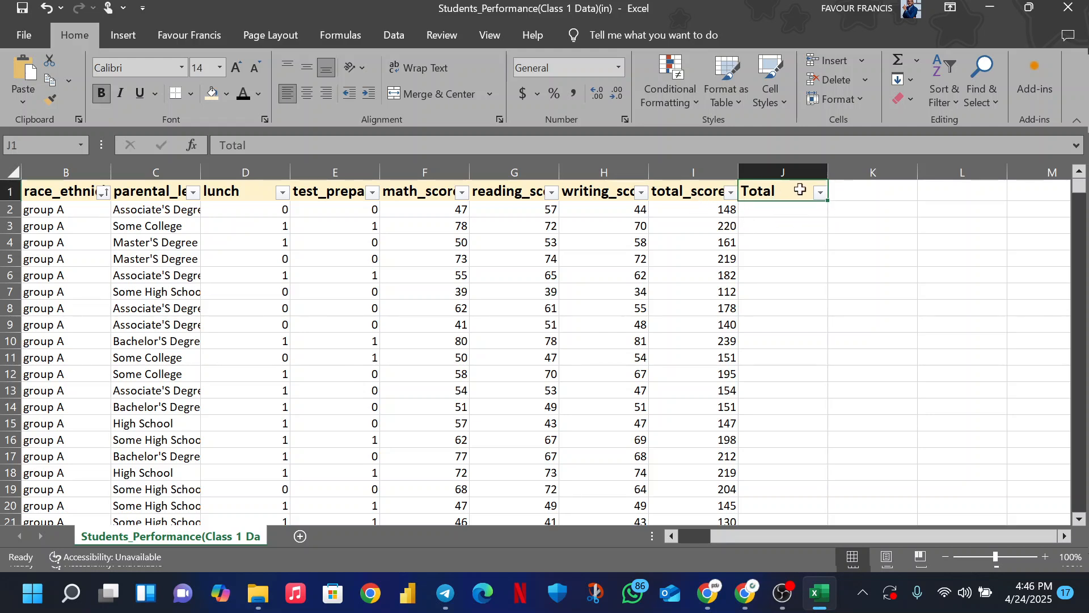
click(704, 214)
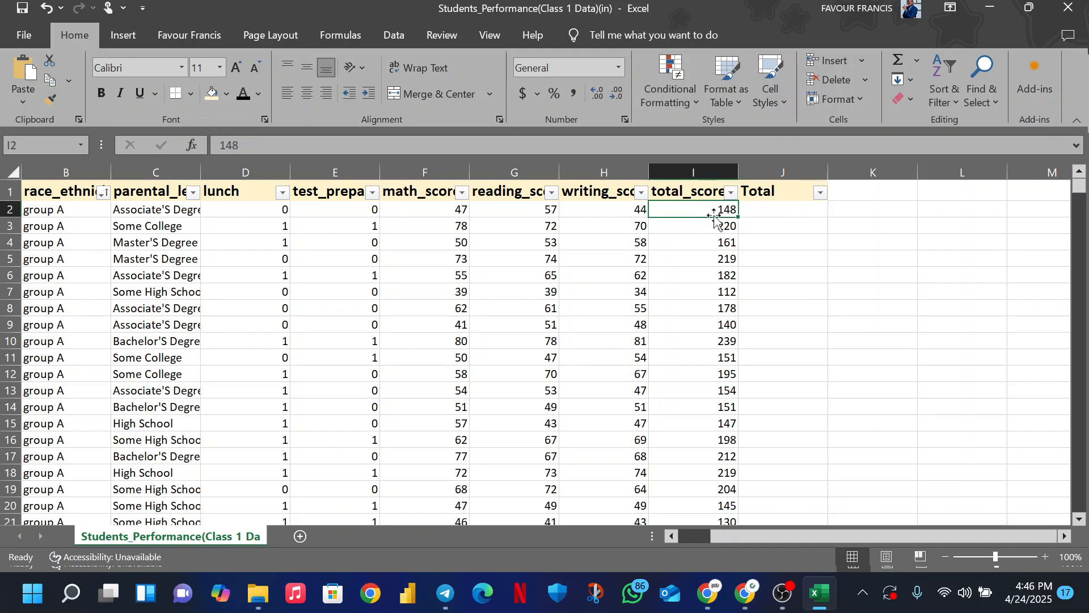
click(782, 194)
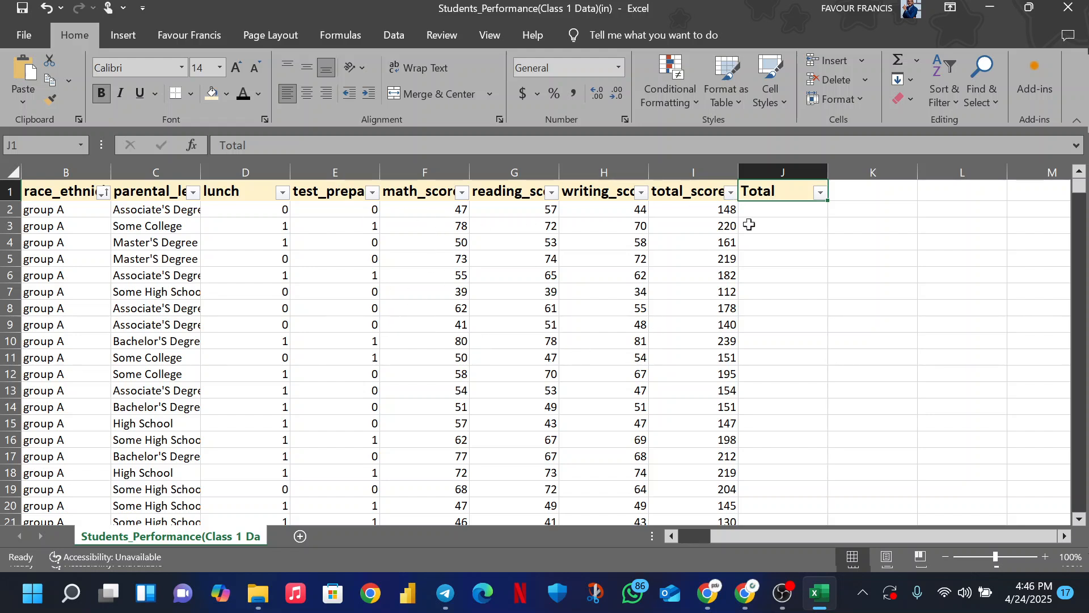
click(777, 211)
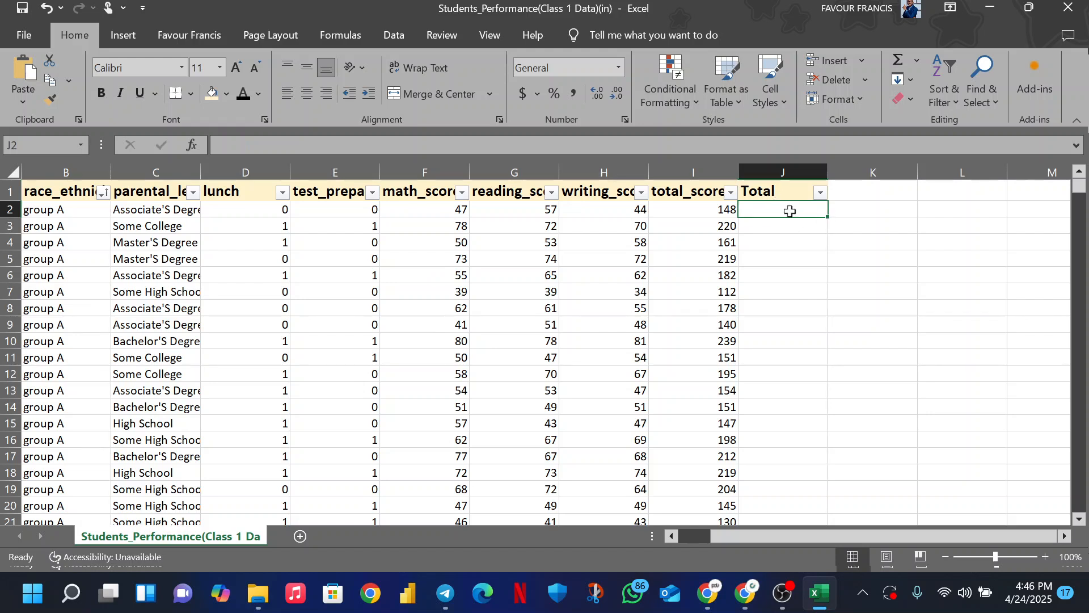
text(=)
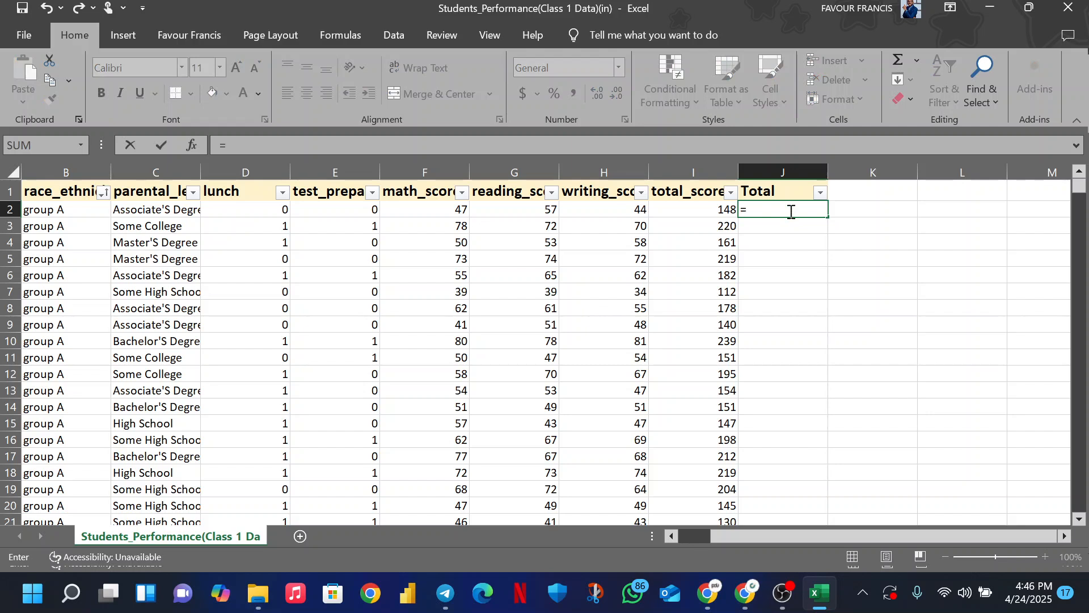
text(sum()
drag(236, 209, 703, 209)
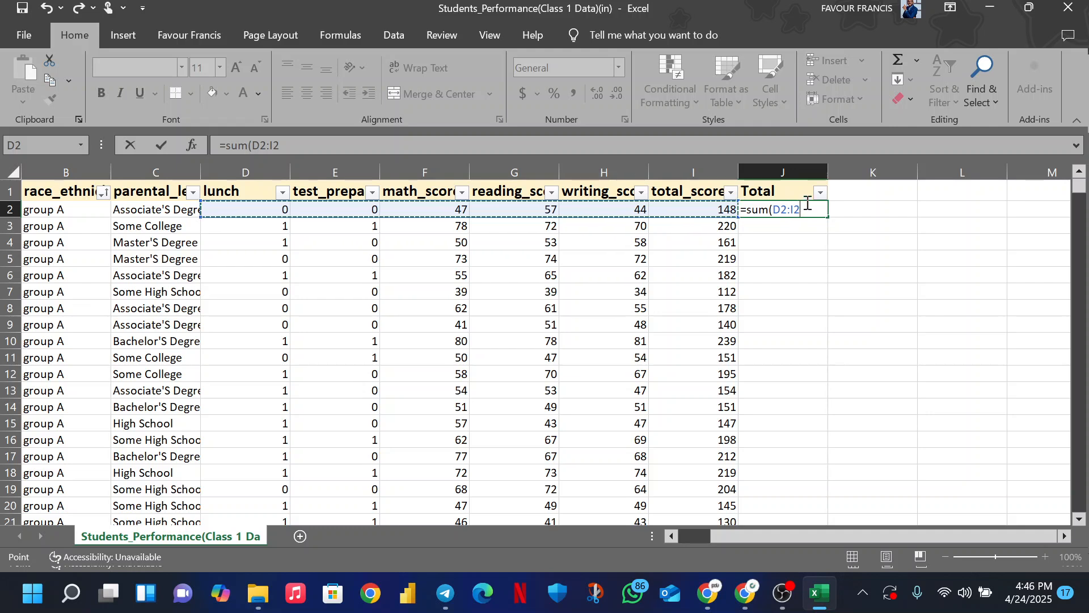
text())
key(Return)
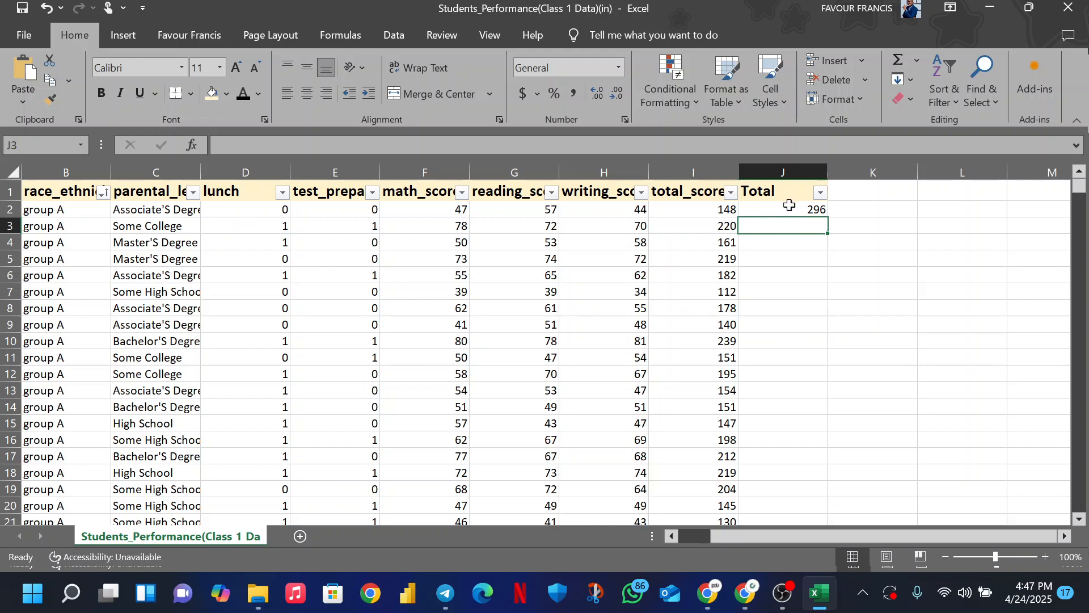
Fill the SUM formula from J2 down the Total column to row 1001.
click(815, 210)
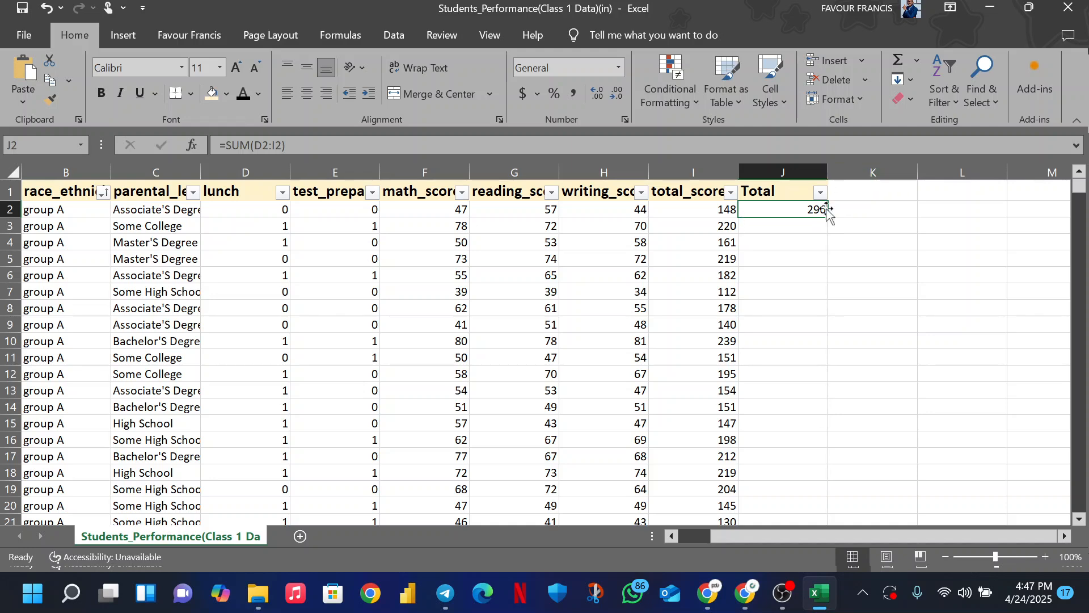
click(1047, 558)
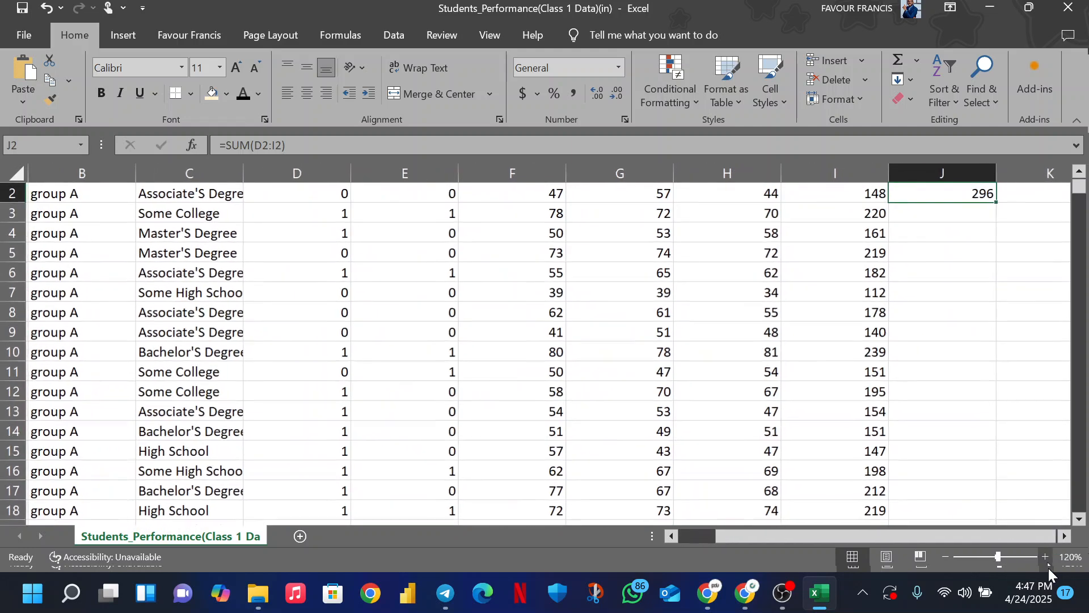
scroll(953, 385, up, 1)
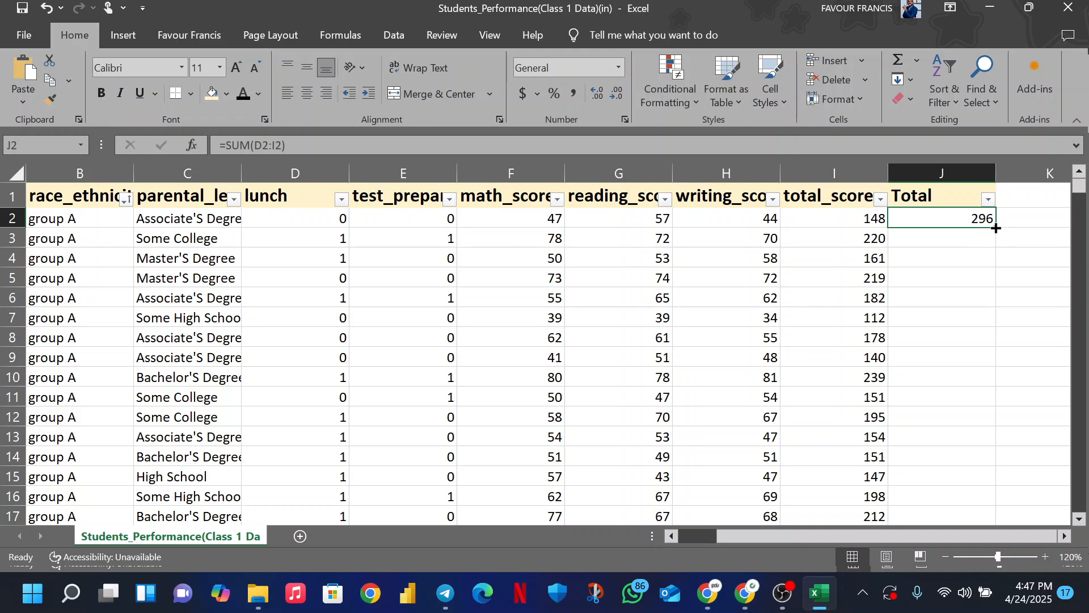
drag(995, 225, 959, 504)
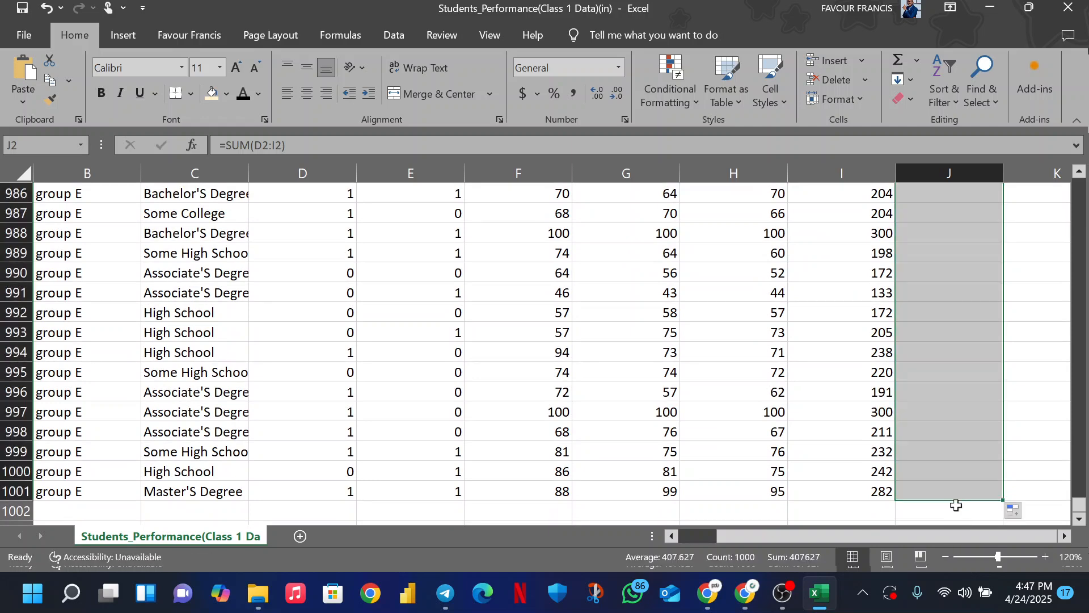
Review the filled Total column from the last row up, and inspect the formulas in cells J2 to J4.
scroll(941, 270, up, 20)
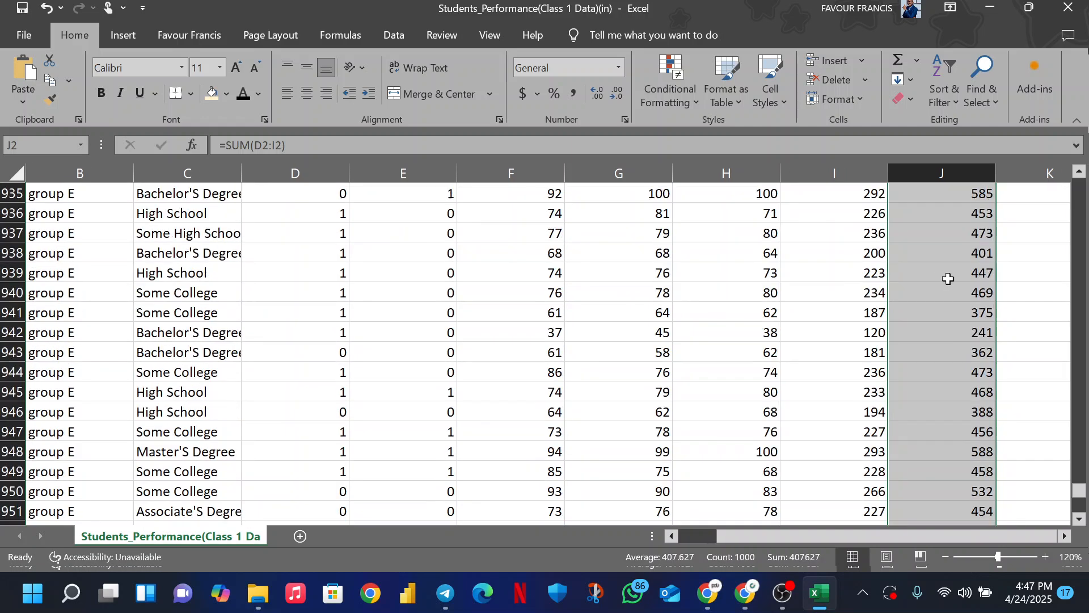
scroll(963, 311, up, 20)
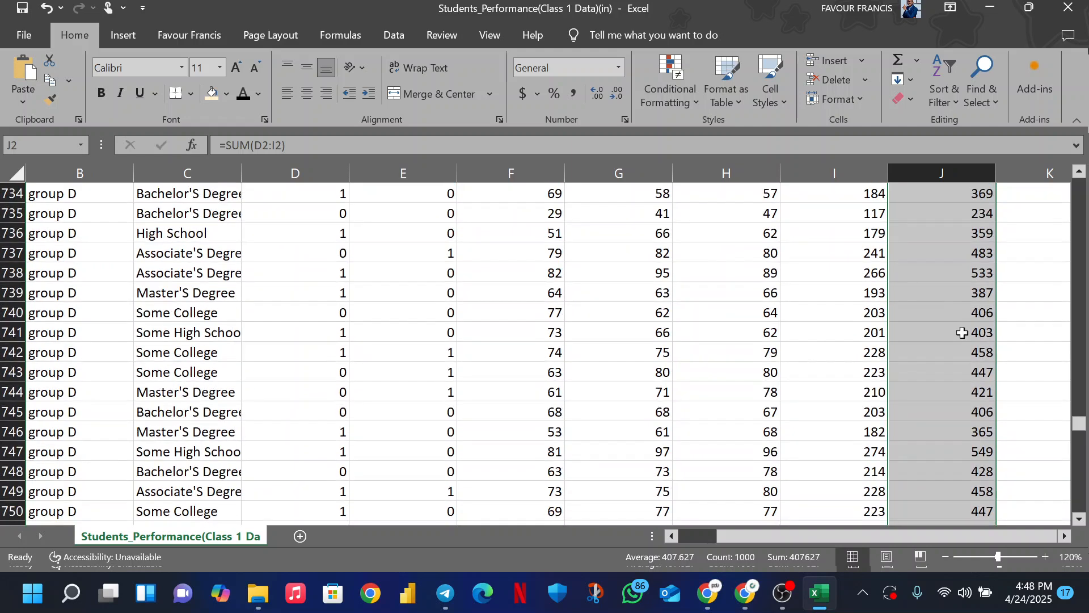
scroll(955, 325, up, 20)
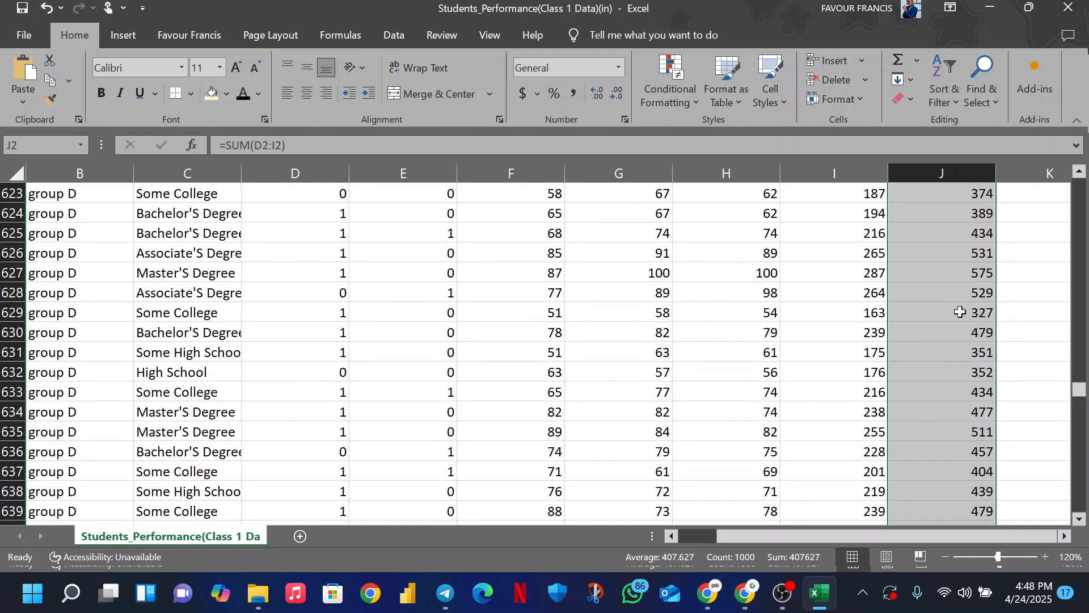
scroll(1045, 357, up, 15)
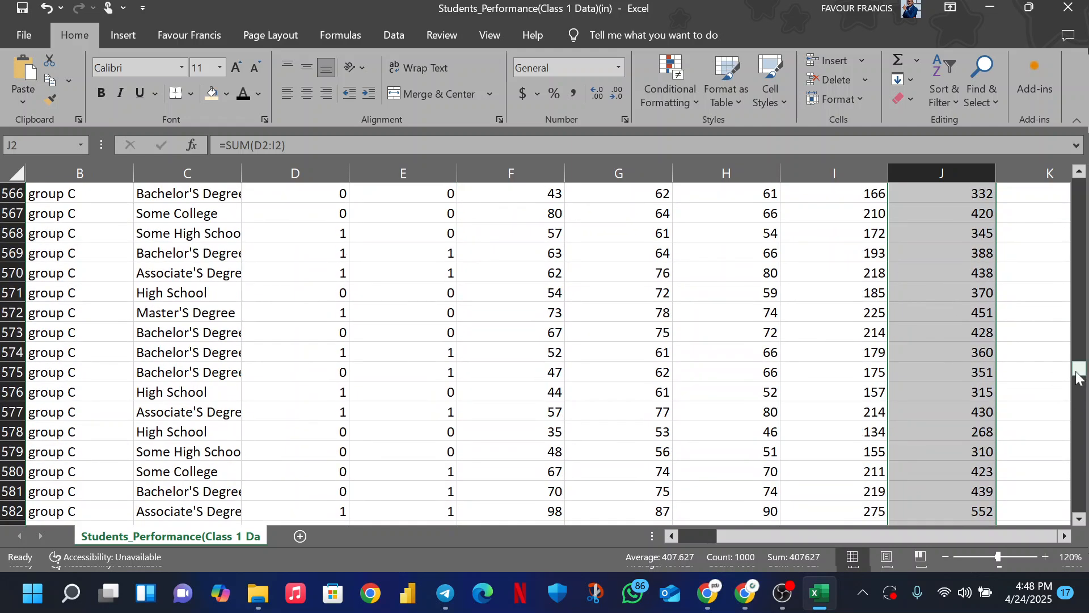
scroll(1081, 260, up, 1)
drag(1080, 260, 1083, 193)
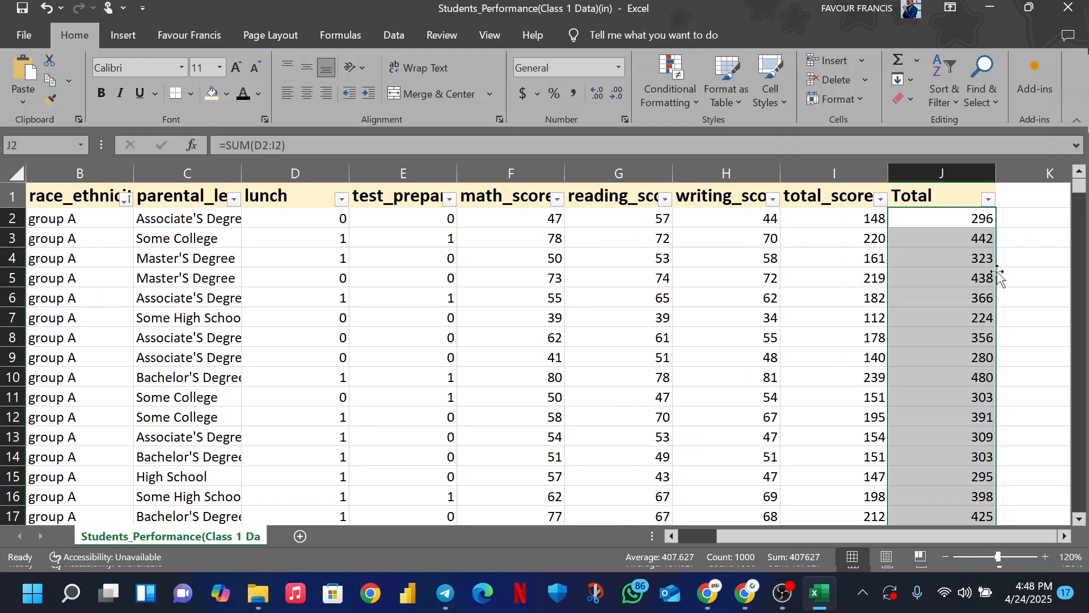
click(963, 252)
key(Up)
key(Up)
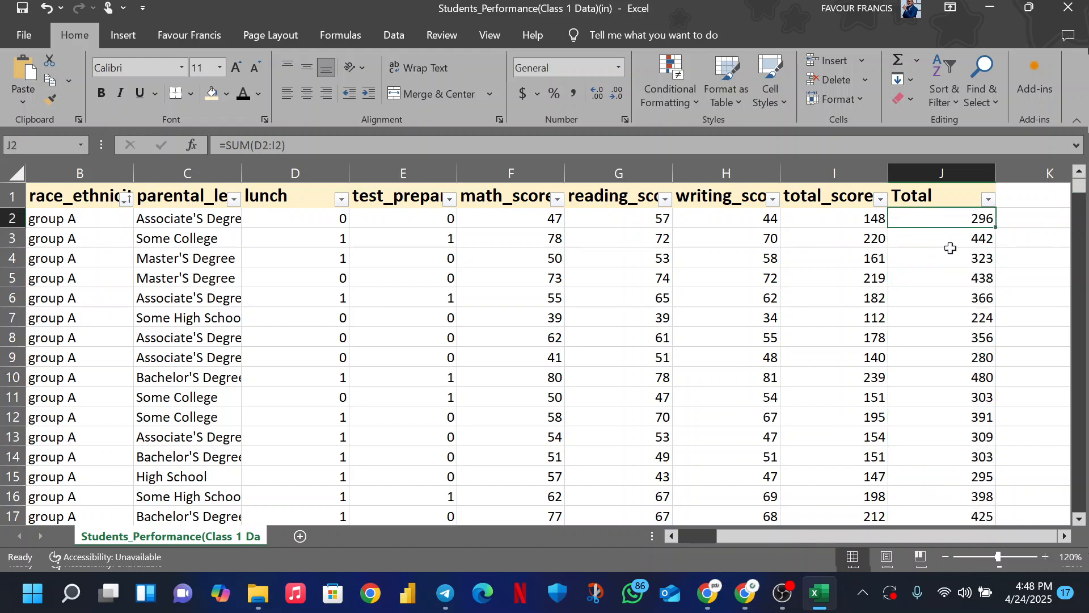
key(Down)
key(Down)
click(942, 220)
click(943, 238)
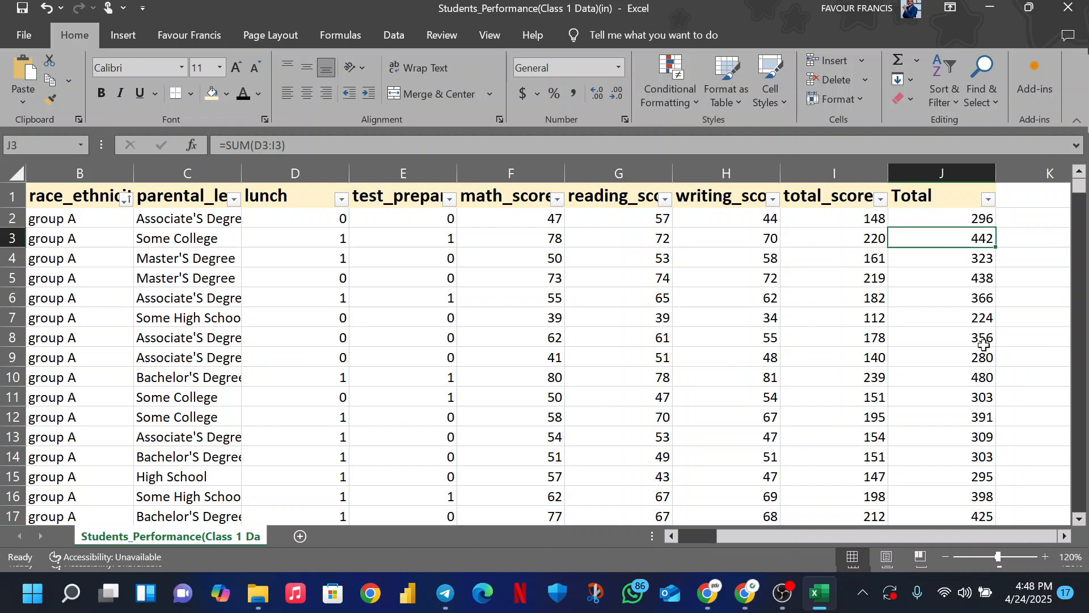
Undo the fill of the Total column and delete the formula in J2.
key(ctrl+z)
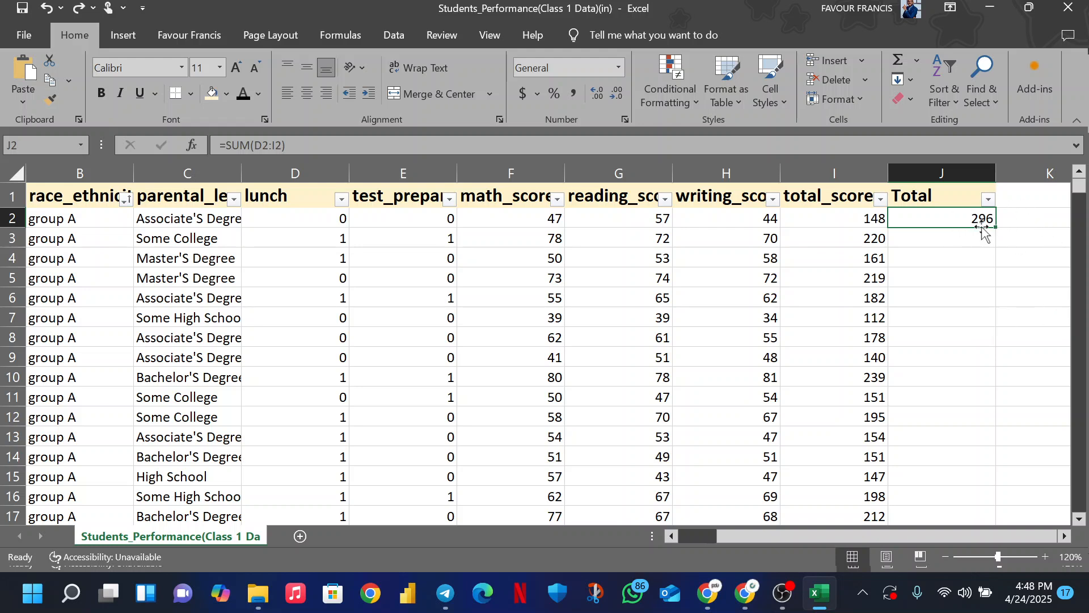
key(BackSpace)
click(946, 259)
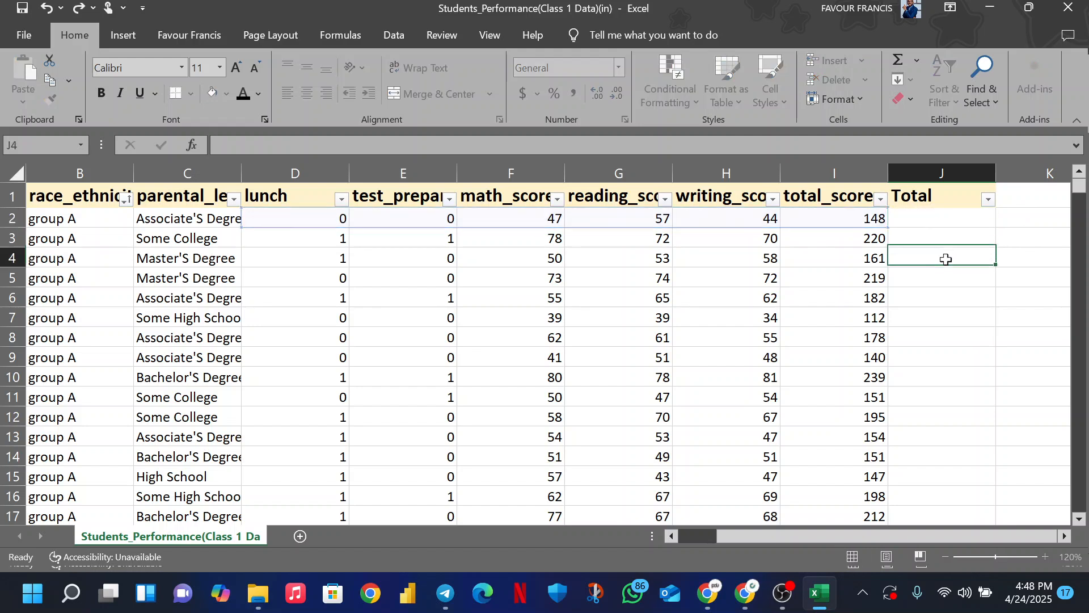
click(941, 222)
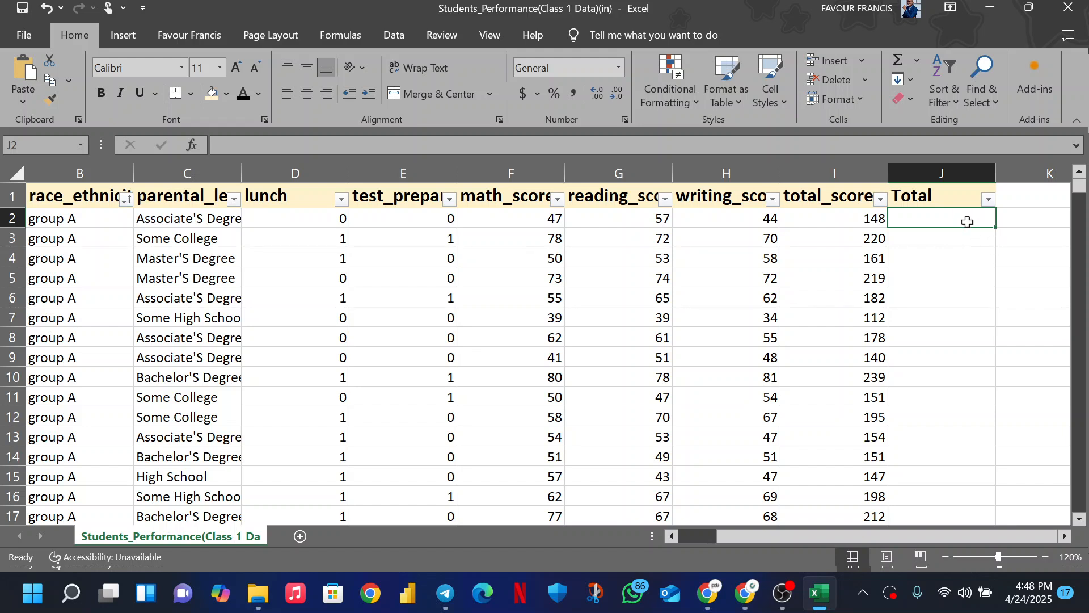
key(ctrl+shift+Down)
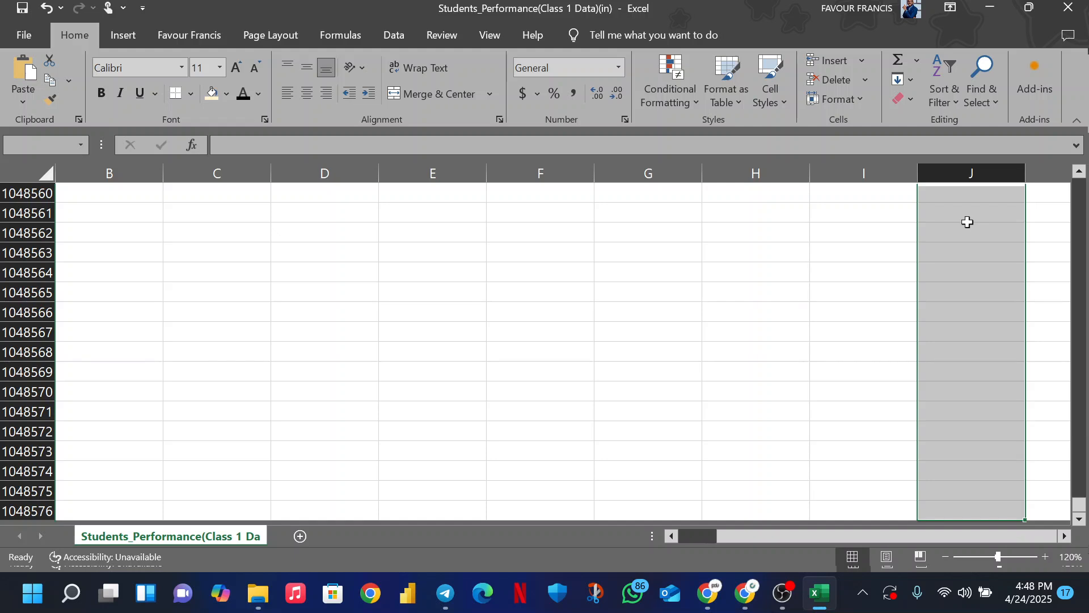
scroll(1067, 189, up, 13)
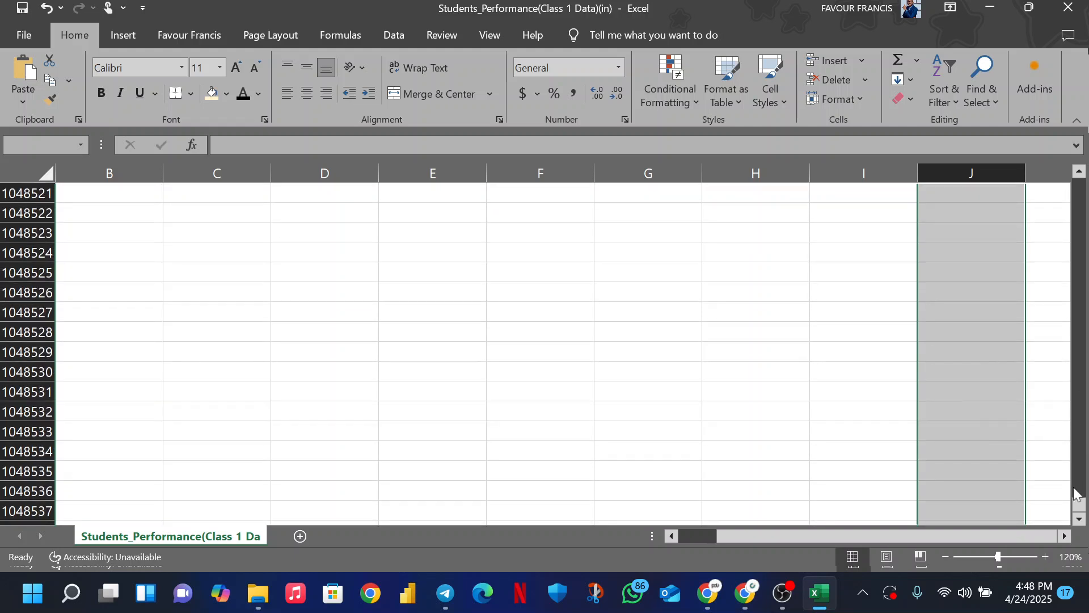
drag(1080, 505, 1081, 187)
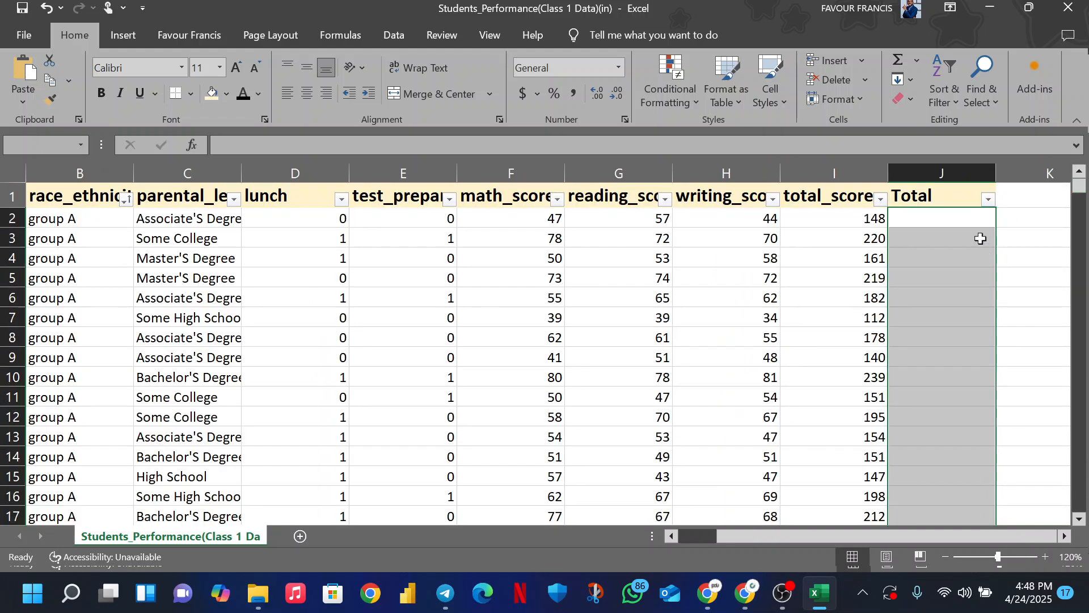
click(960, 221)
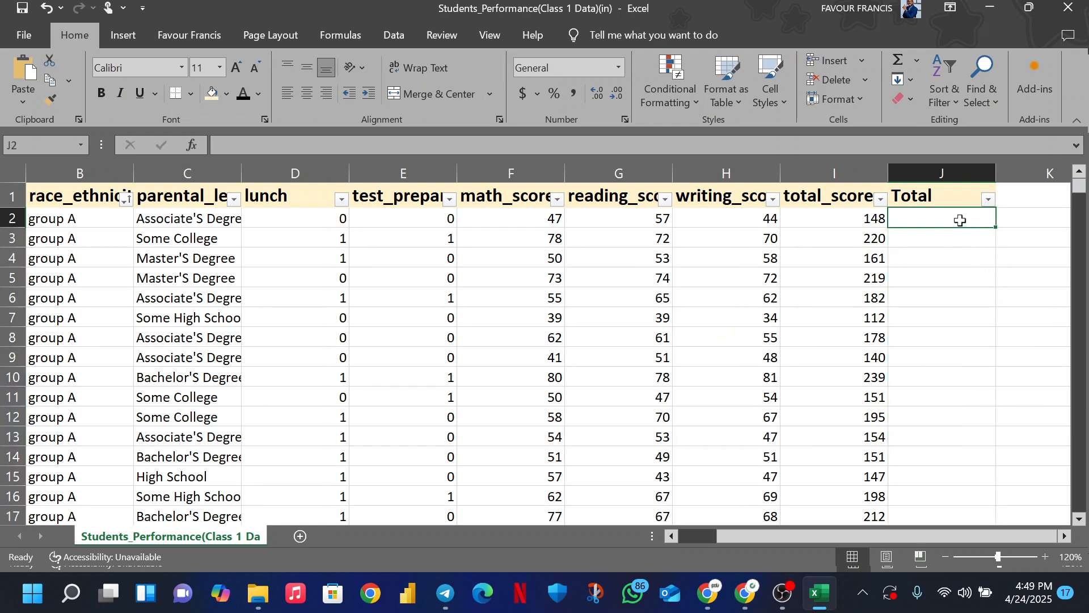
Fill all Total cells from J2 to J1001 at once with the formula =SUM(D2:I2).
drag(966, 233, 956, 480)
scroll(1055, 340, up, 20)
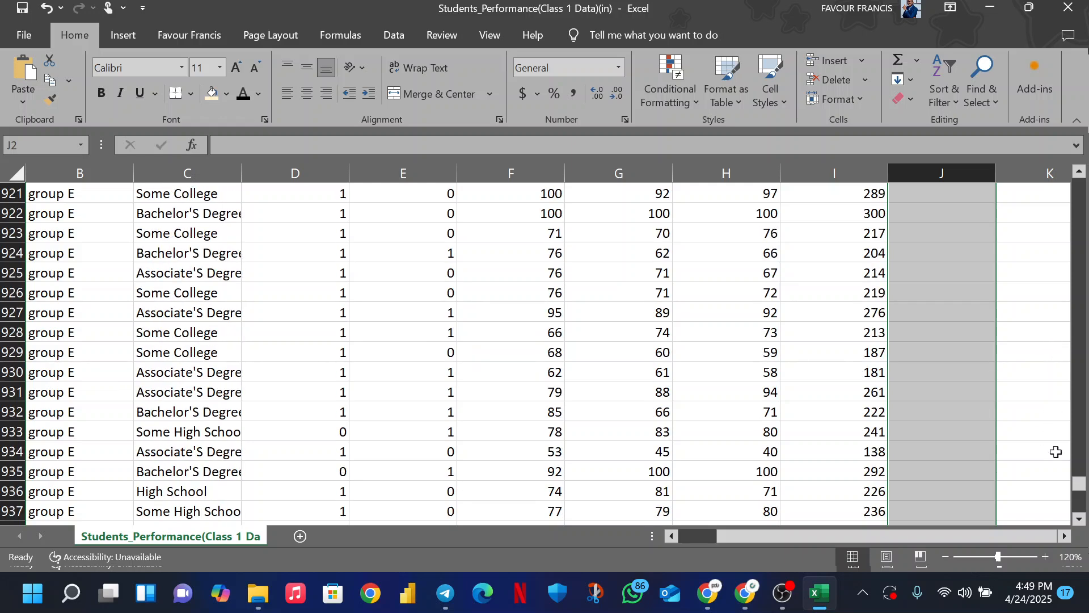
drag(1080, 499, 1079, 201)
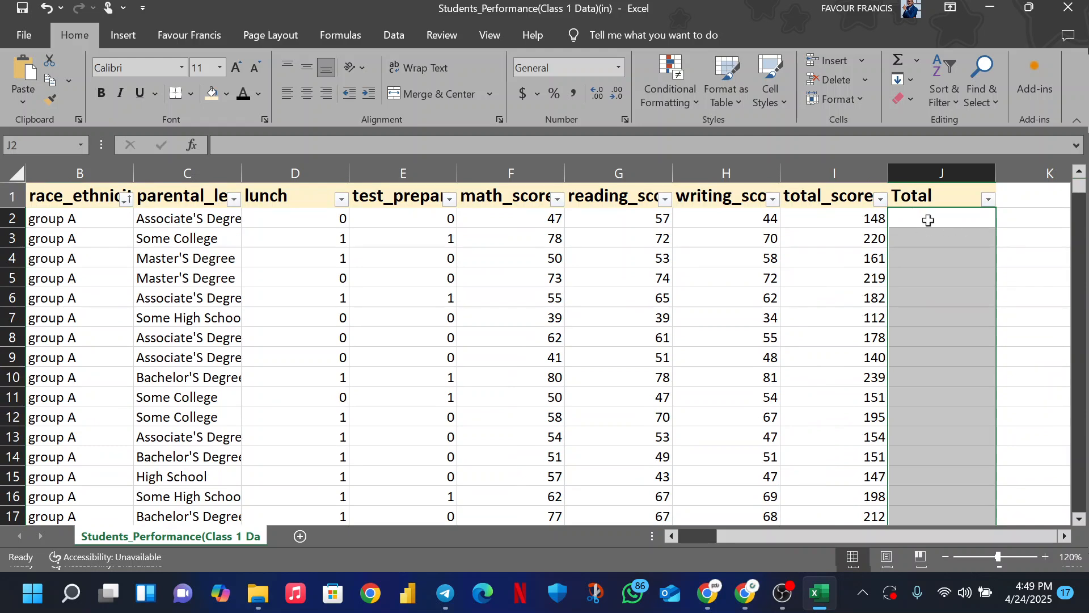
text(=)
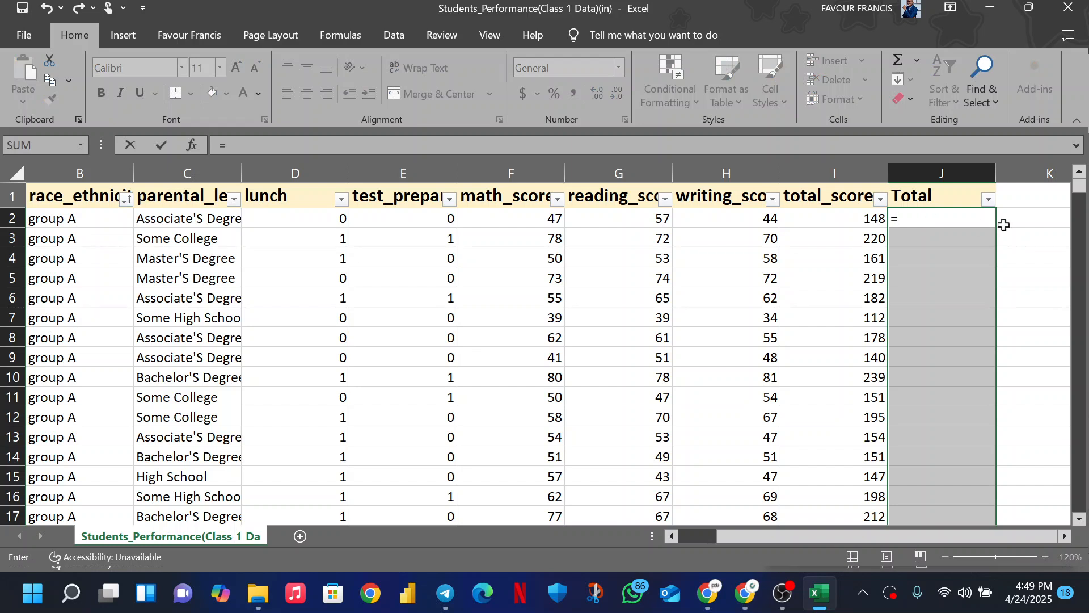
text(s)
text(um)
text((0)
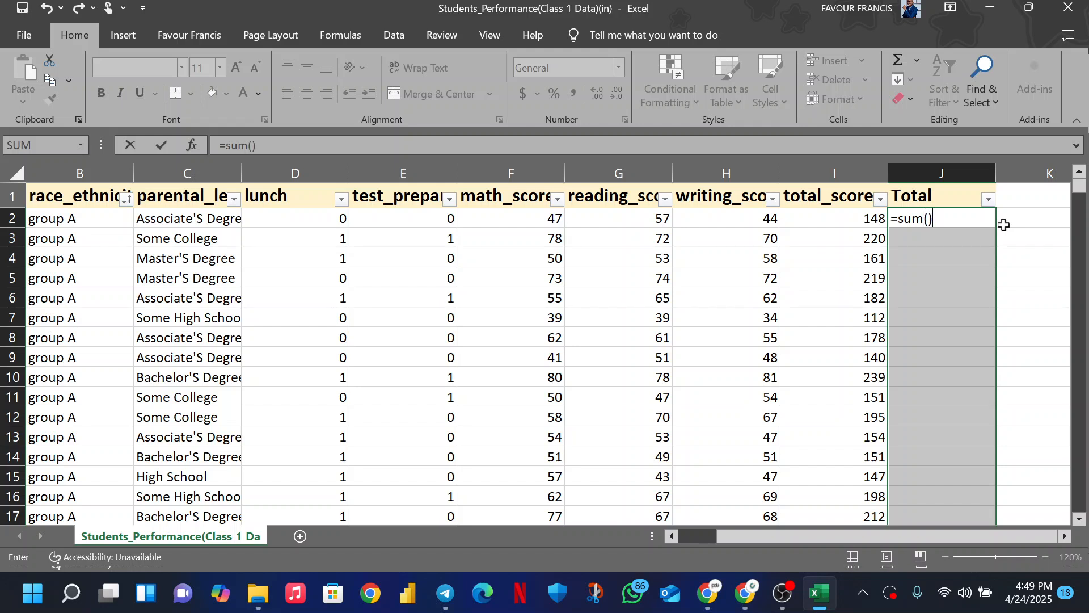
key(Return)
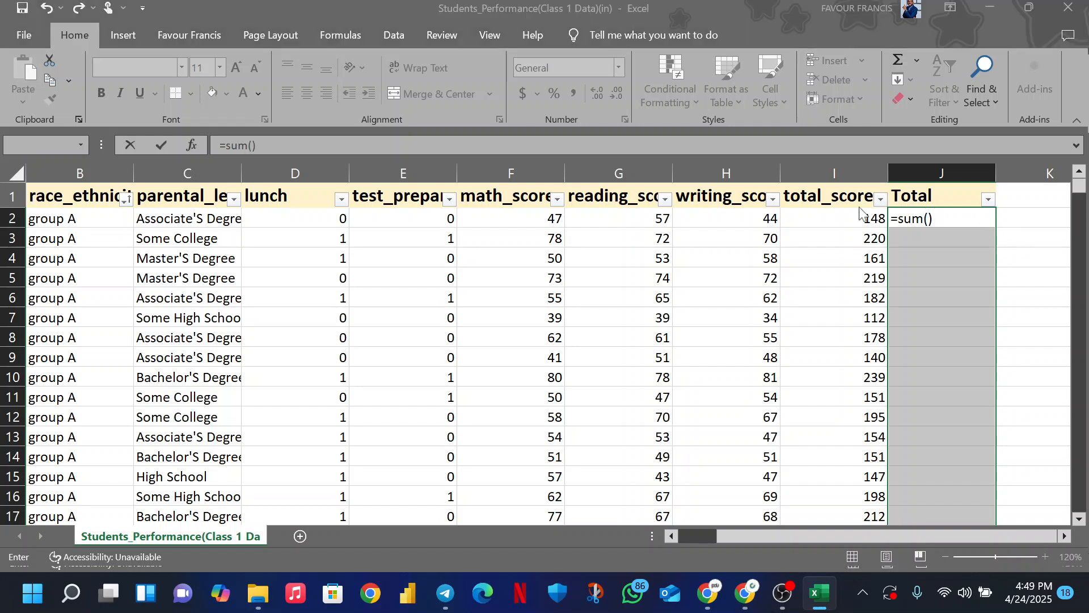
click(912, 222)
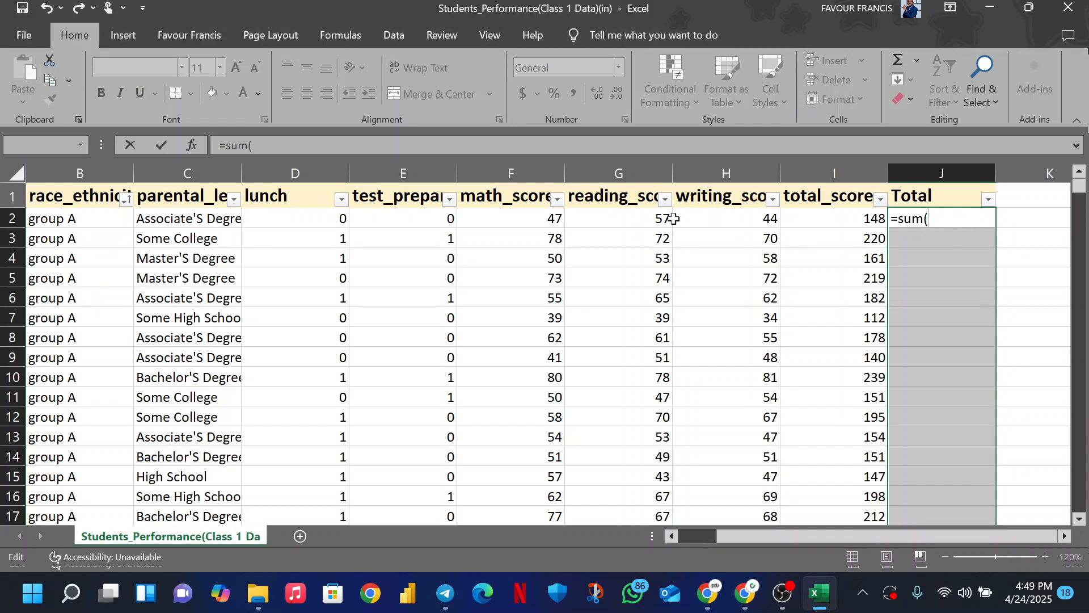
drag(323, 219, 832, 214)
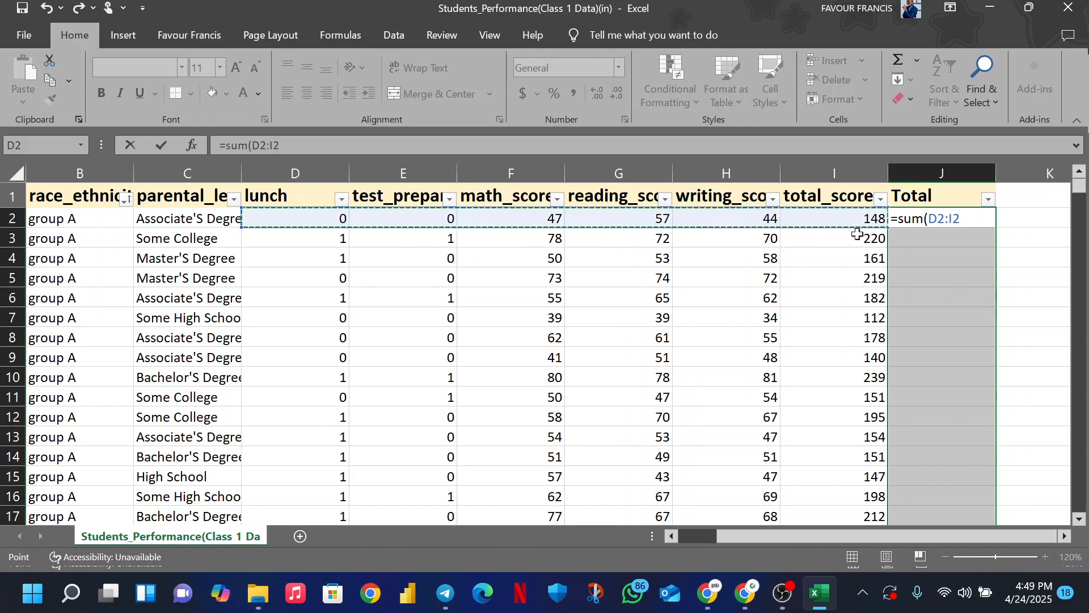
text())
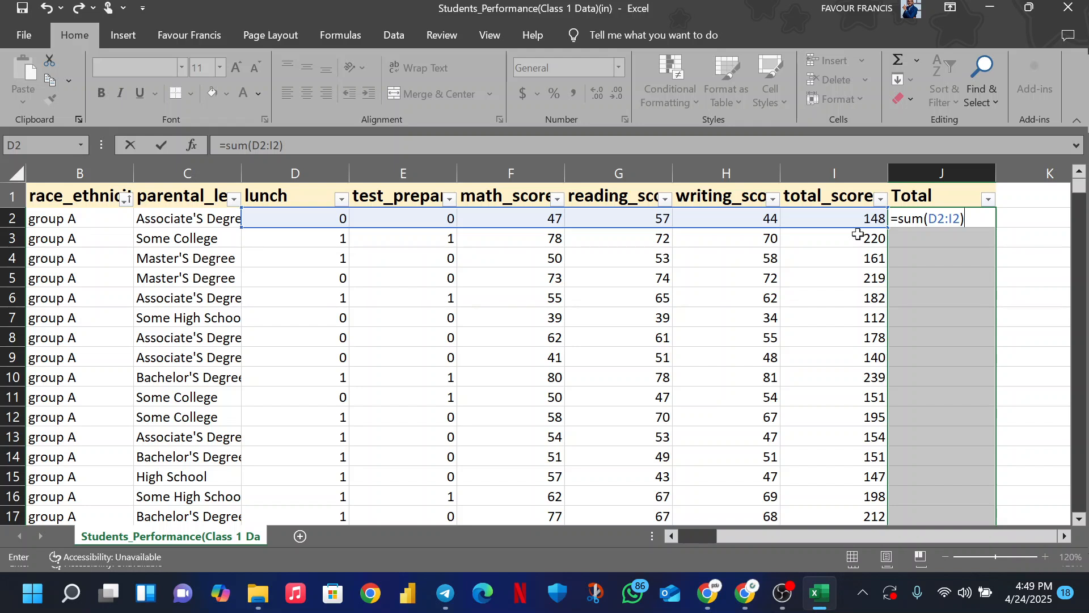
key(Return)
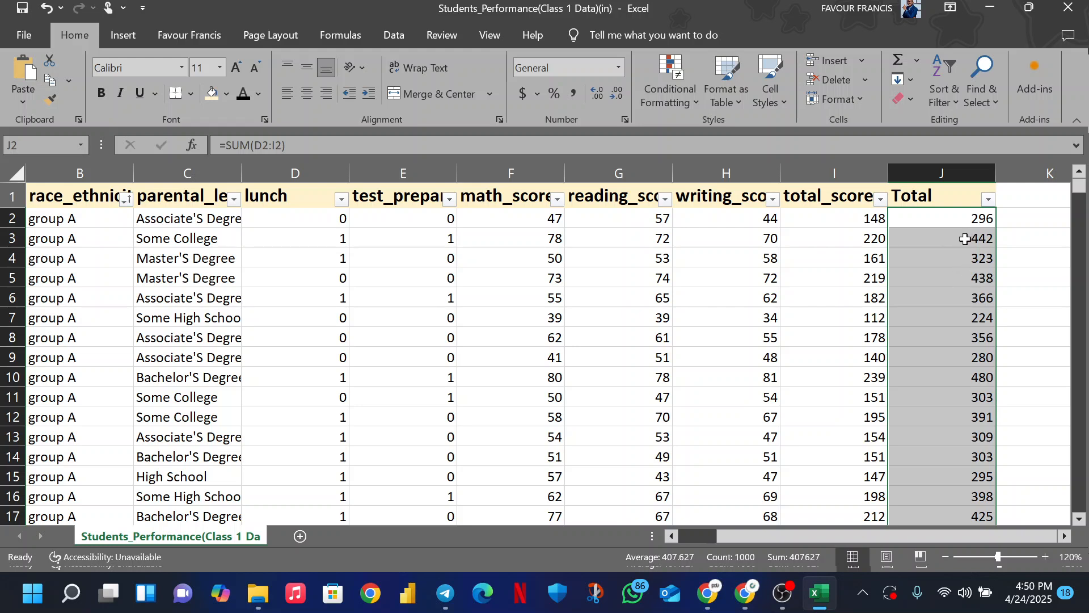
Undo the formula entry in the Total column.
click(992, 220)
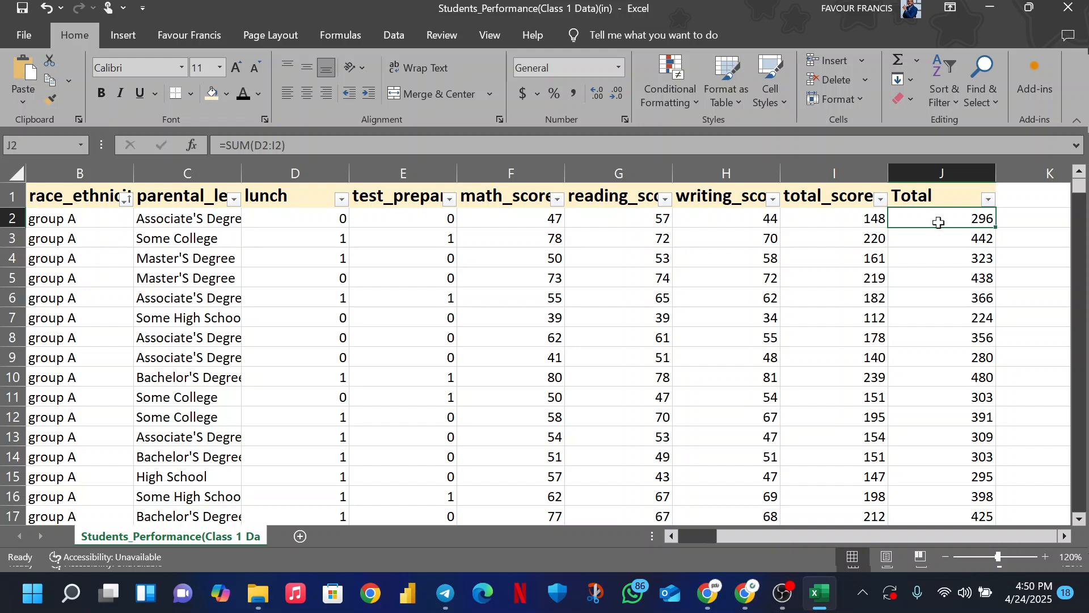
key(ctrl+z)
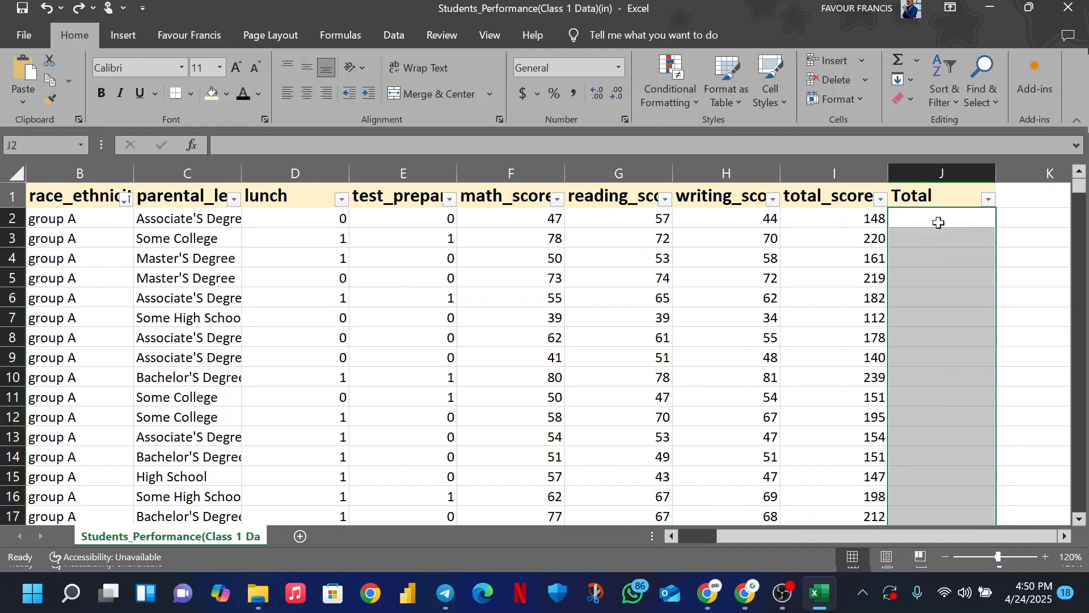
click(946, 235)
drag(937, 214, 979, 214)
click(991, 251)
scroll(1028, 262, up, 17)
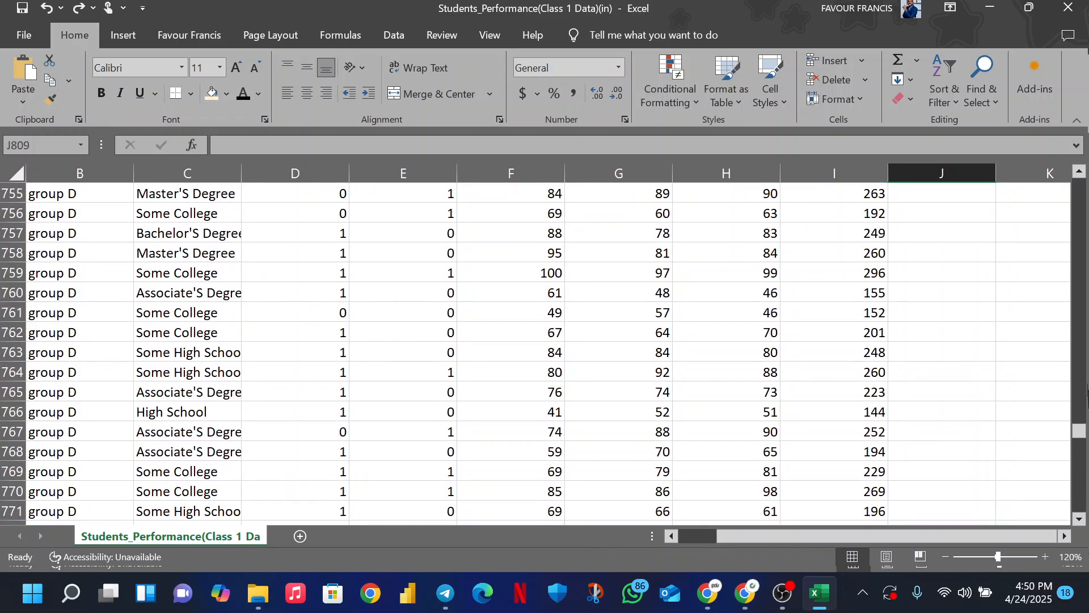
drag(1079, 432, 1080, 181)
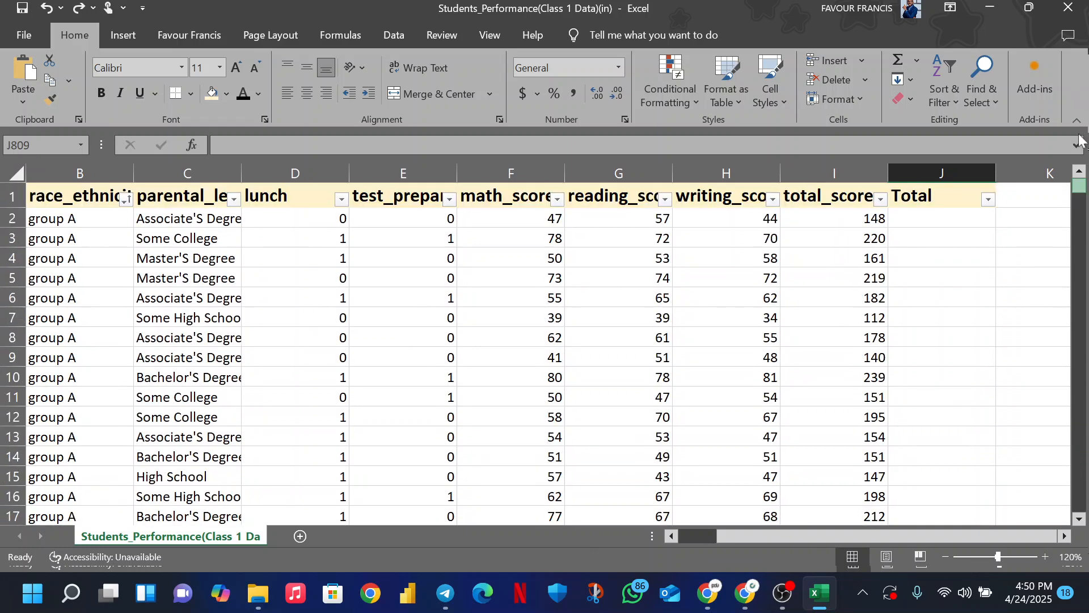
Select cells J2 to J1002 in the Total column and enter the formula =SUM(D2:I2) in all of them at once.
click(955, 225)
drag(945, 219, 925, 478)
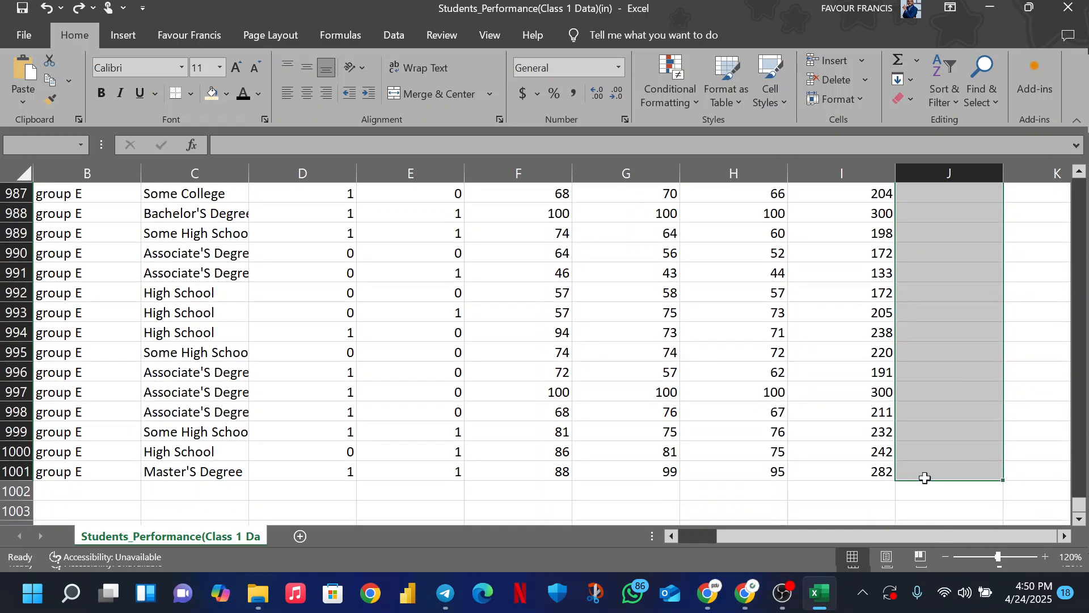
drag(926, 478, 941, 493)
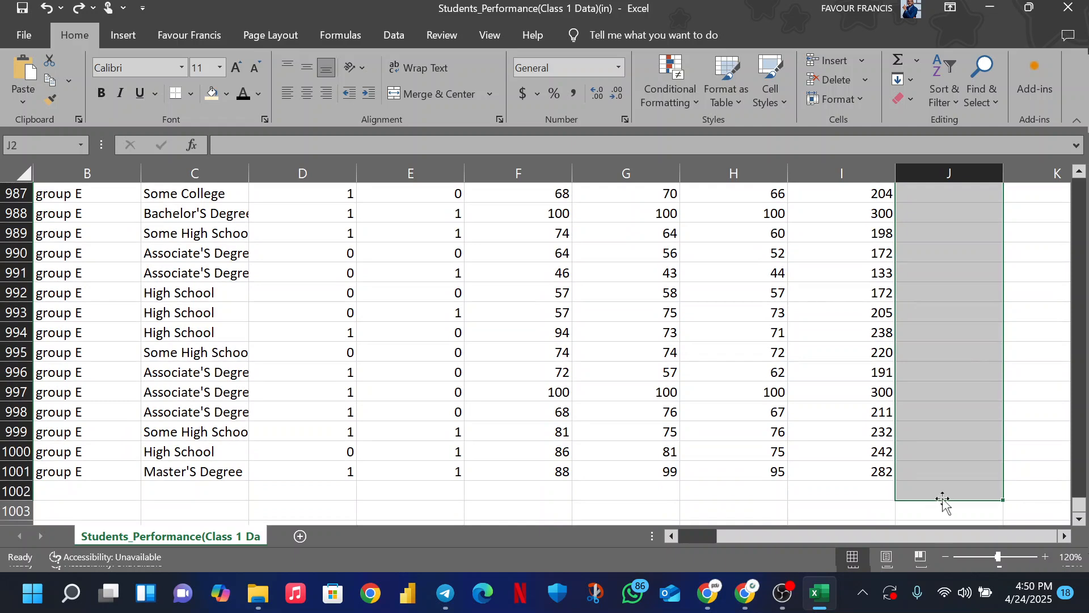
click(1080, 290)
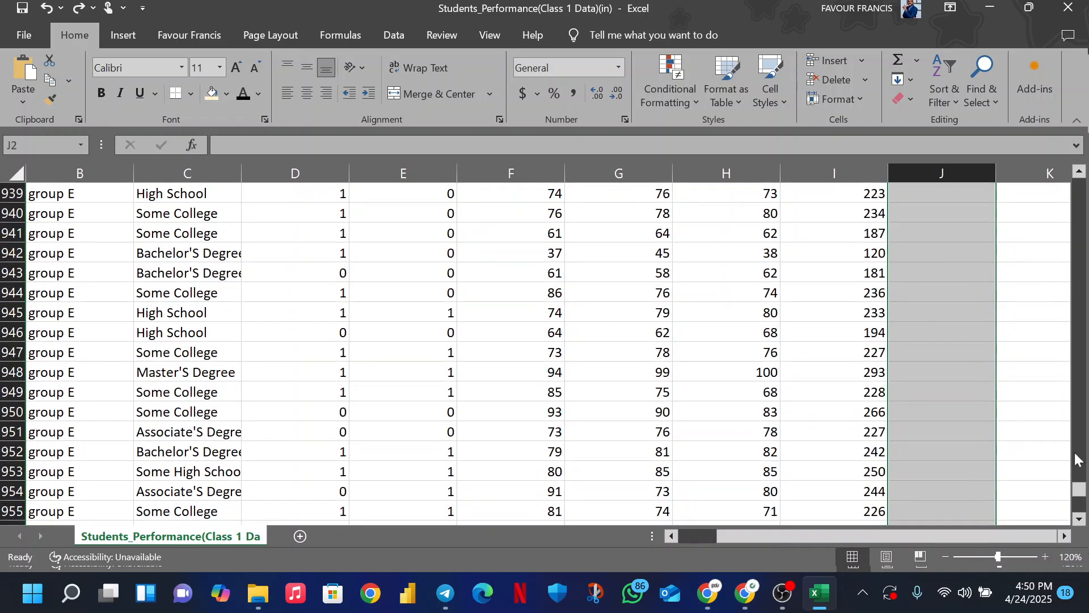
drag(1078, 488, 1078, 176)
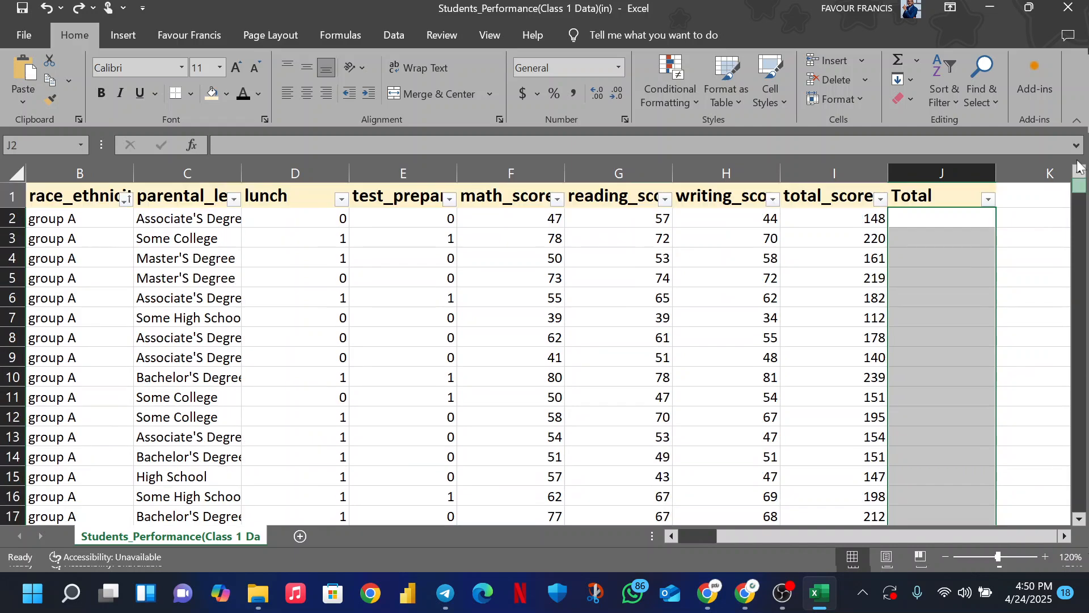
click(1080, 238)
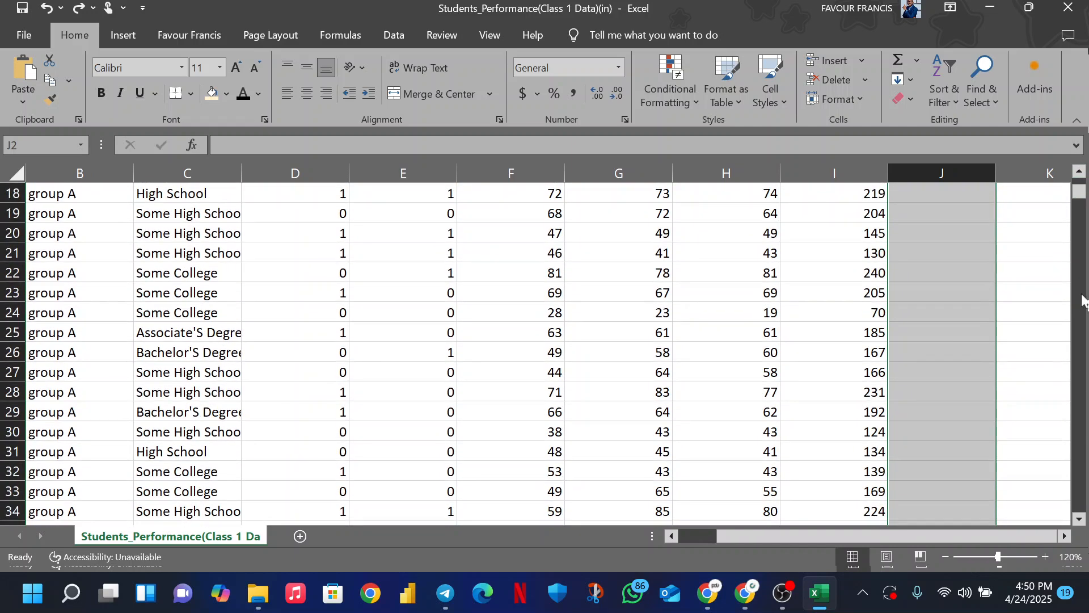
drag(1079, 195, 1080, 182)
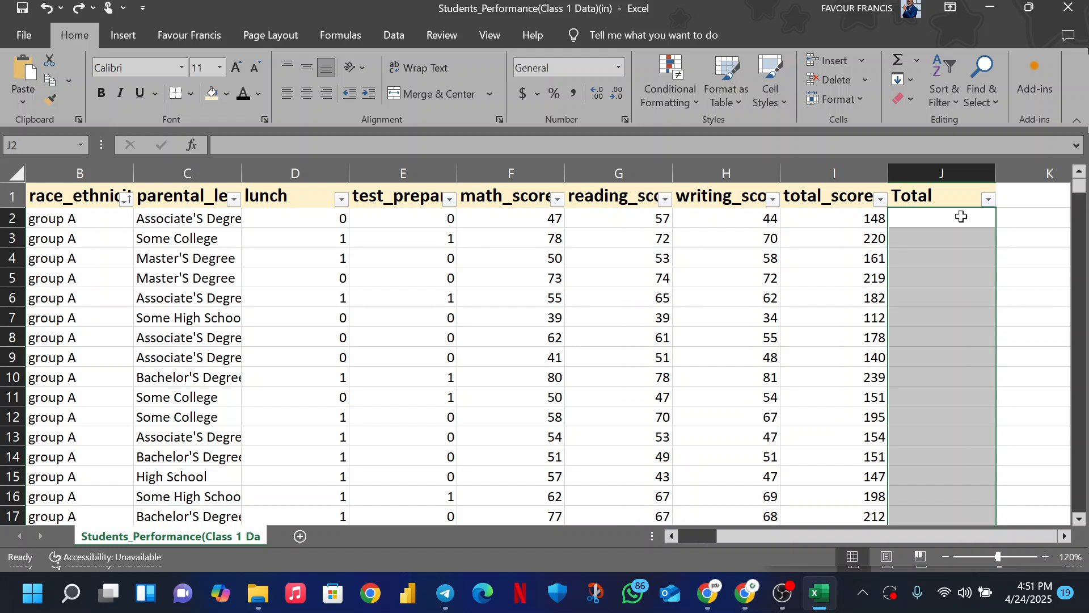
text(=sum)
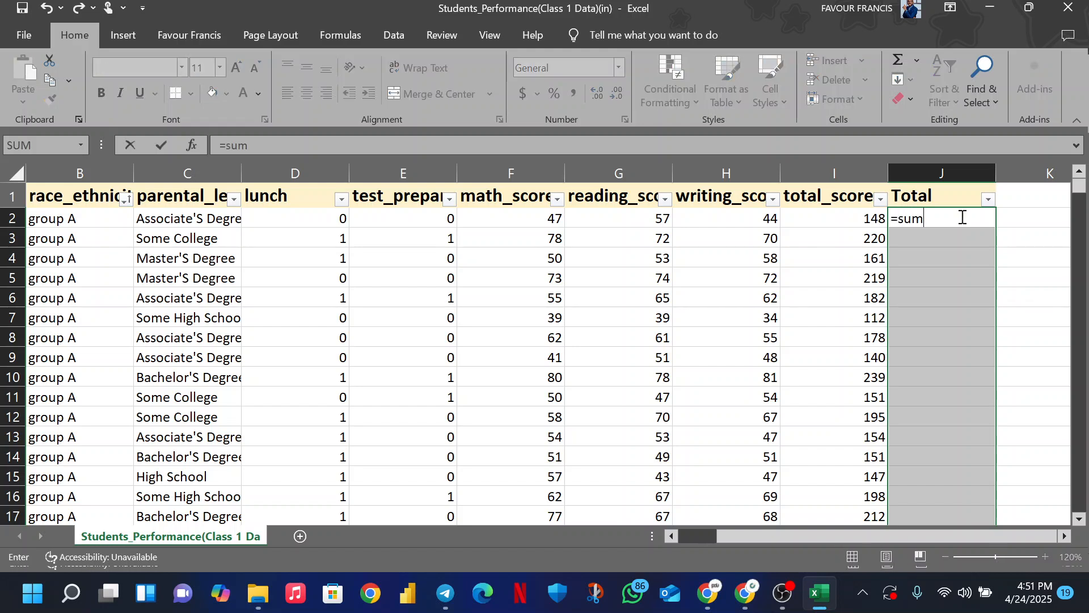
text(()
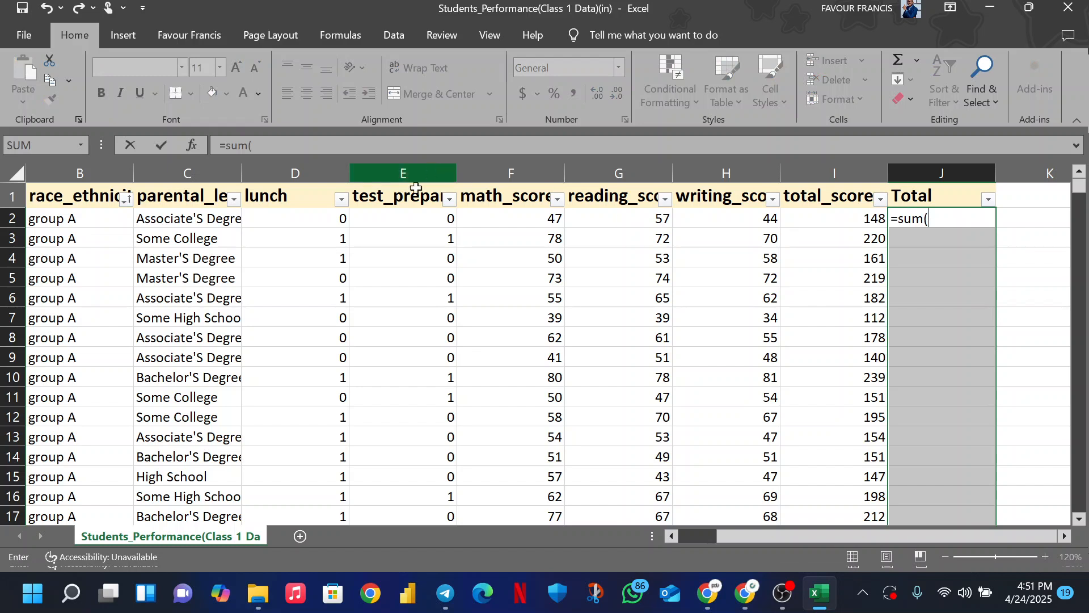
click(303, 213)
drag(306, 214, 842, 221)
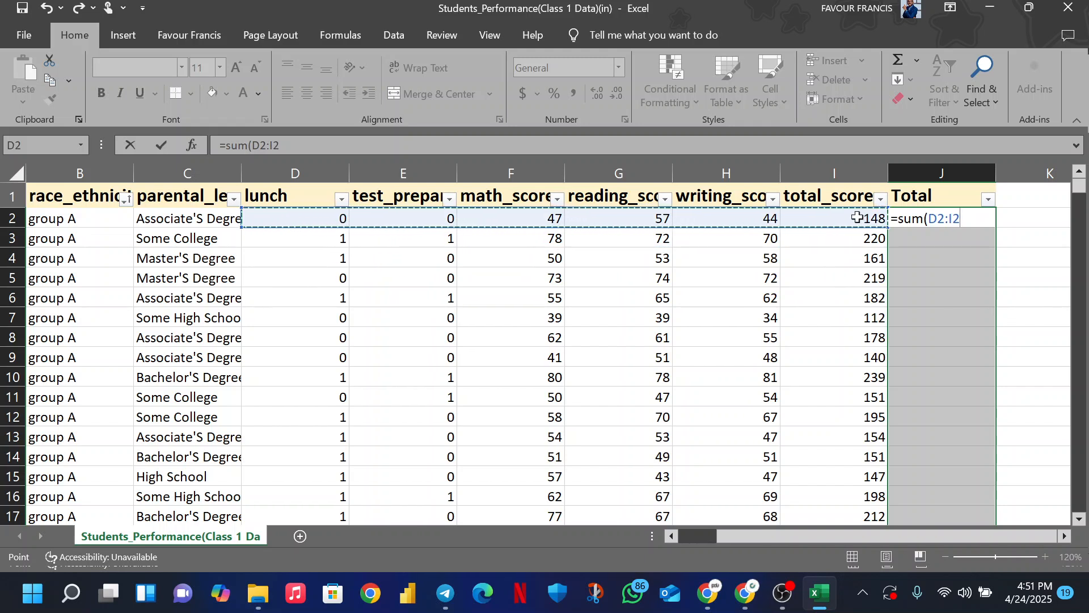
text())
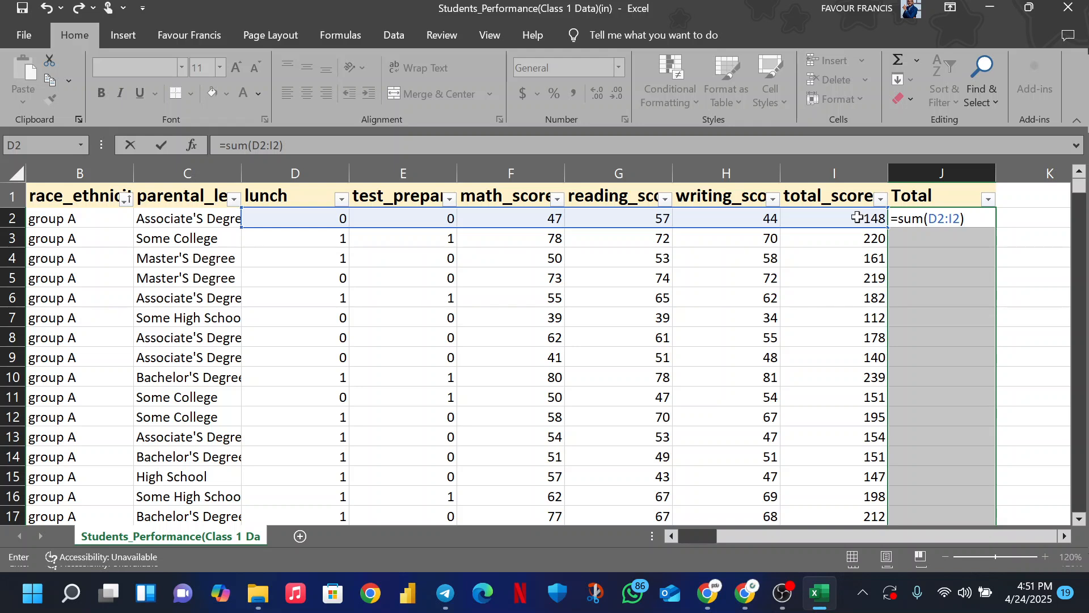
key(ctrl+Return)
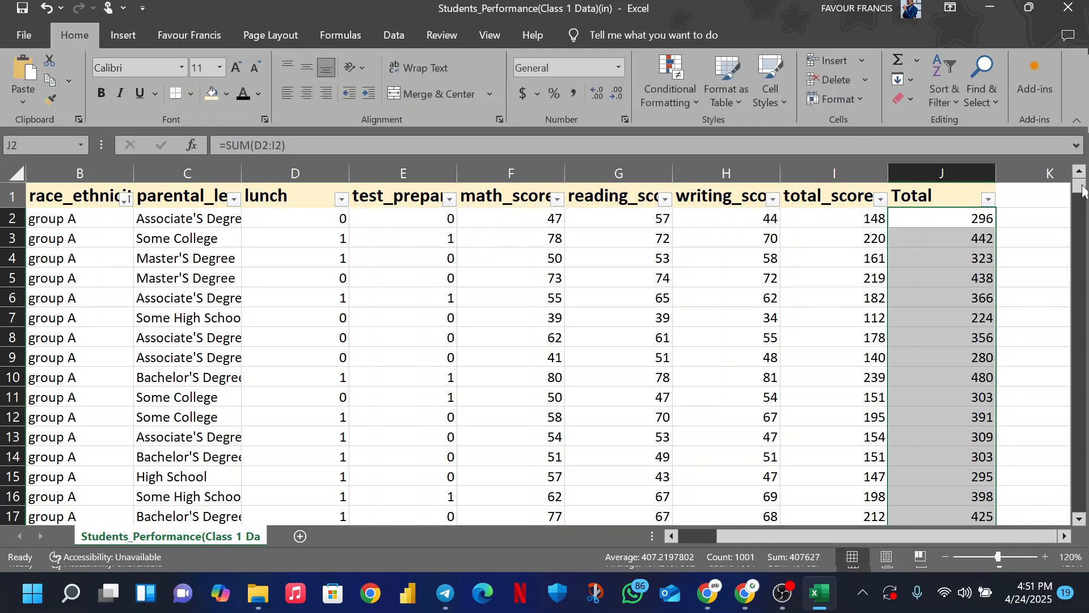
scroll(976, 299, down, 20)
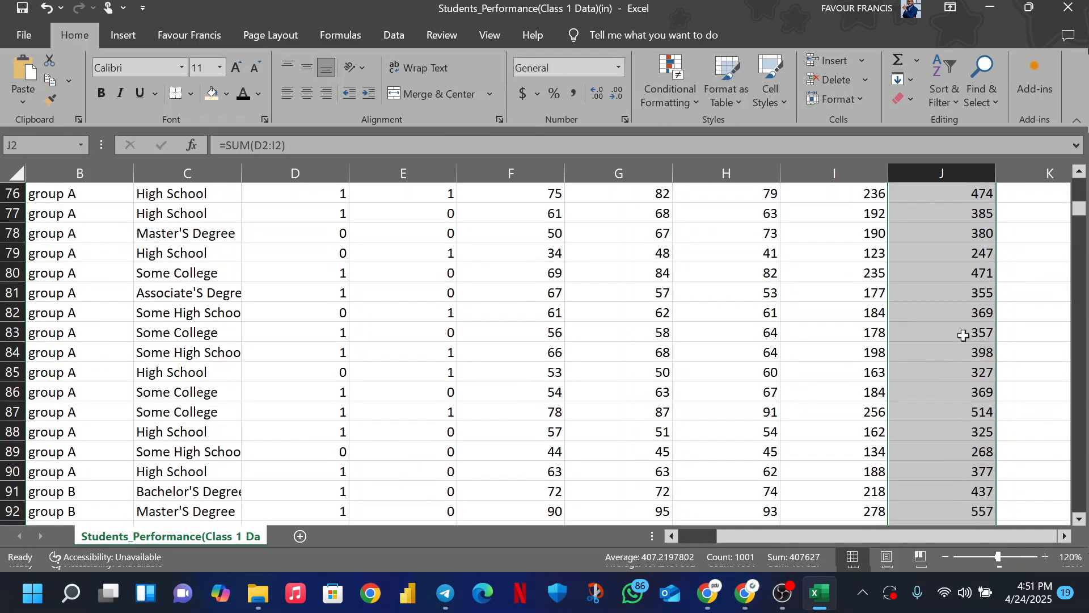
scroll(965, 328, down, 7)
scroll(963, 318, up, 20)
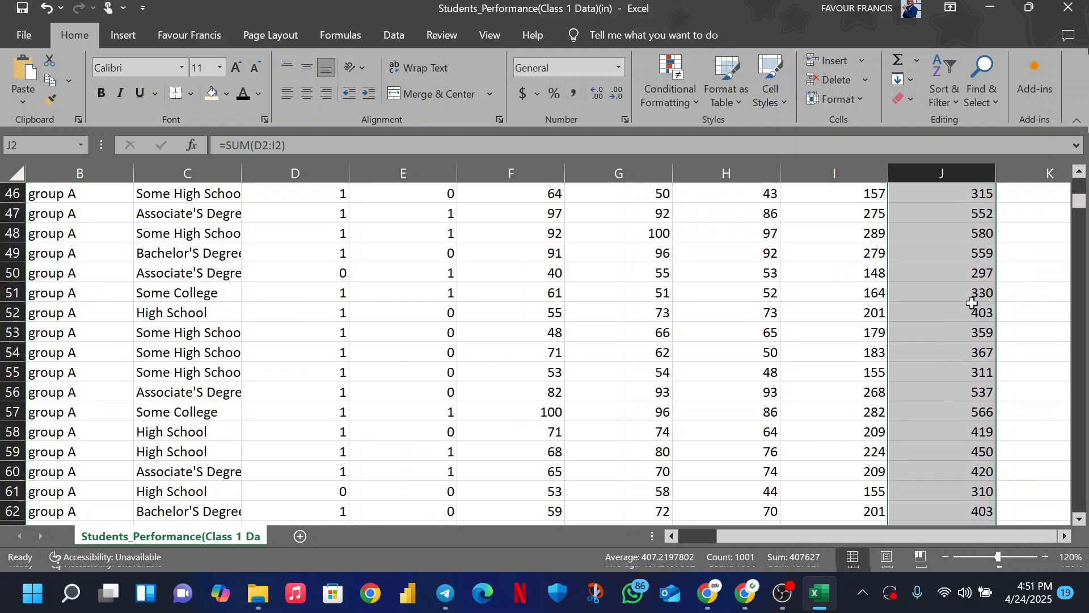
scroll(961, 290, up, 7)
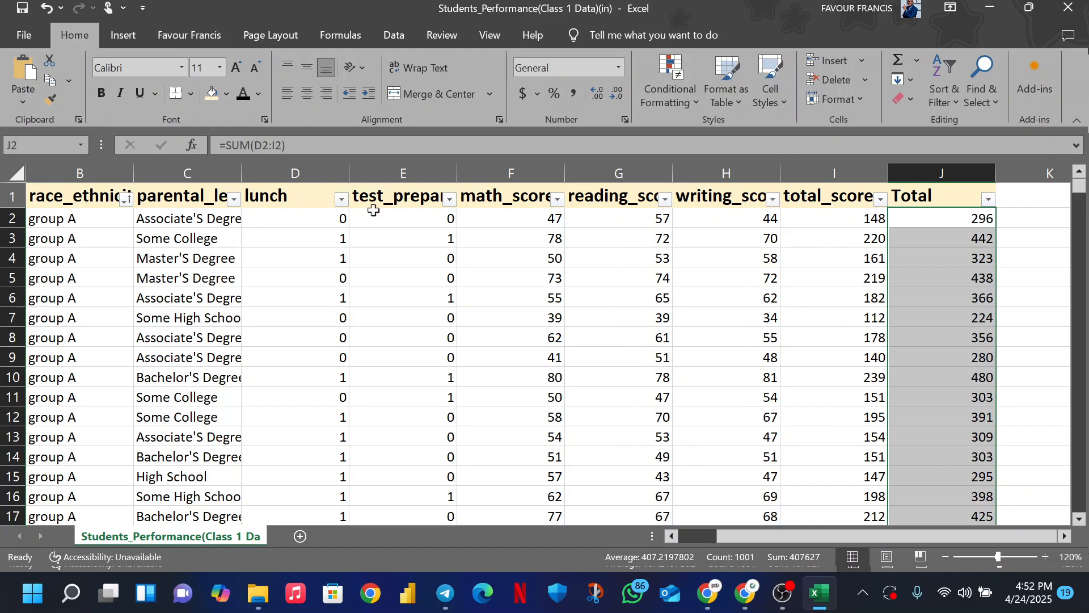
click(780, 597)
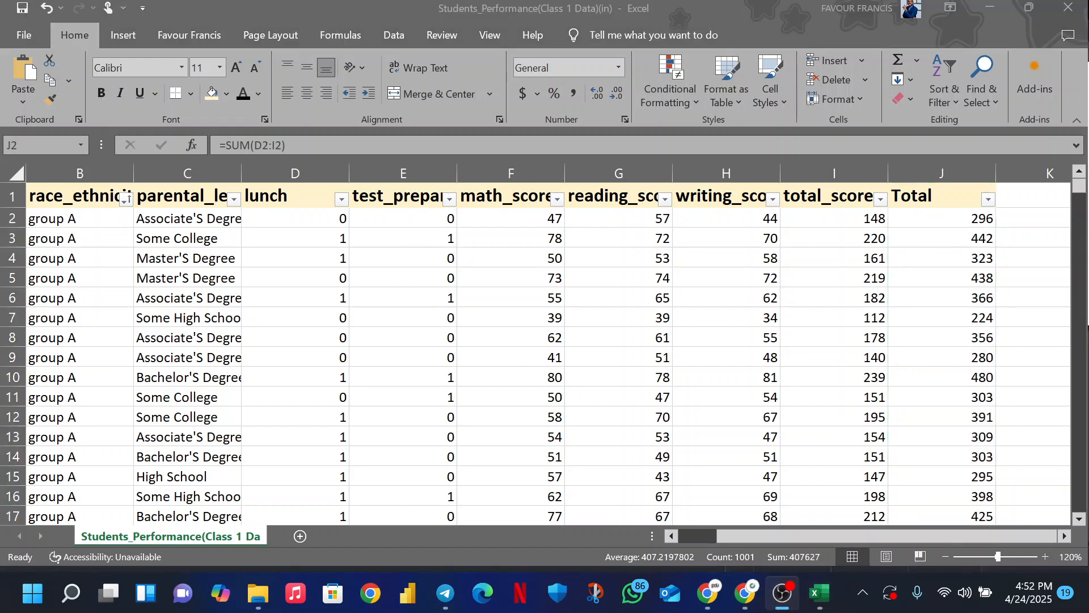